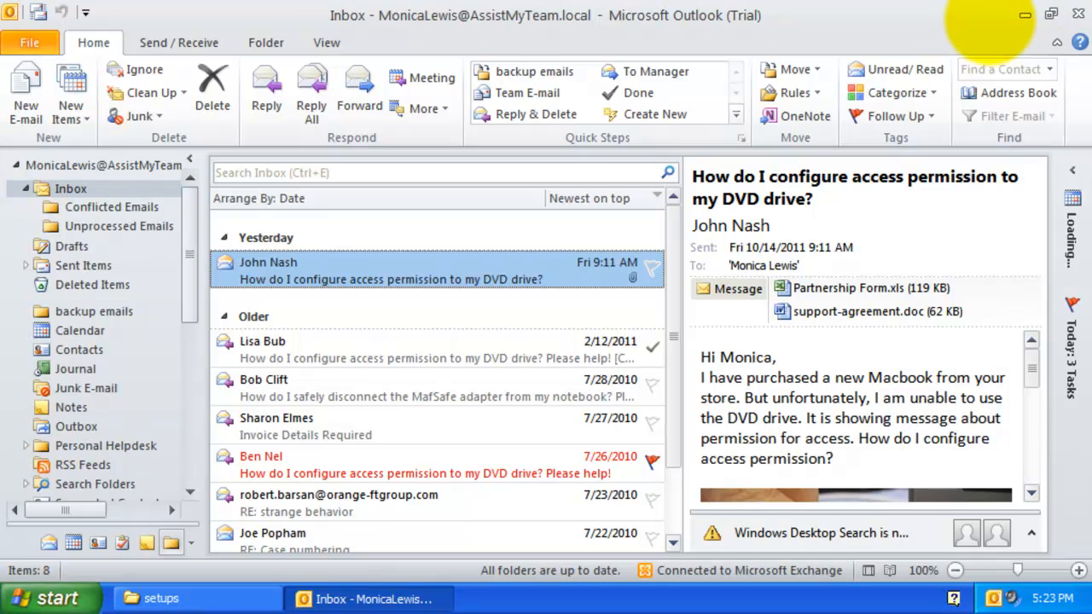
Step: Close Outlook and launch the IssueTrackerTechnicianSetup installer from the setups folder
{"action": "left_click", "coordinate": [1077, 14]}
{"action": "left_click", "coordinate": [171, 598]}
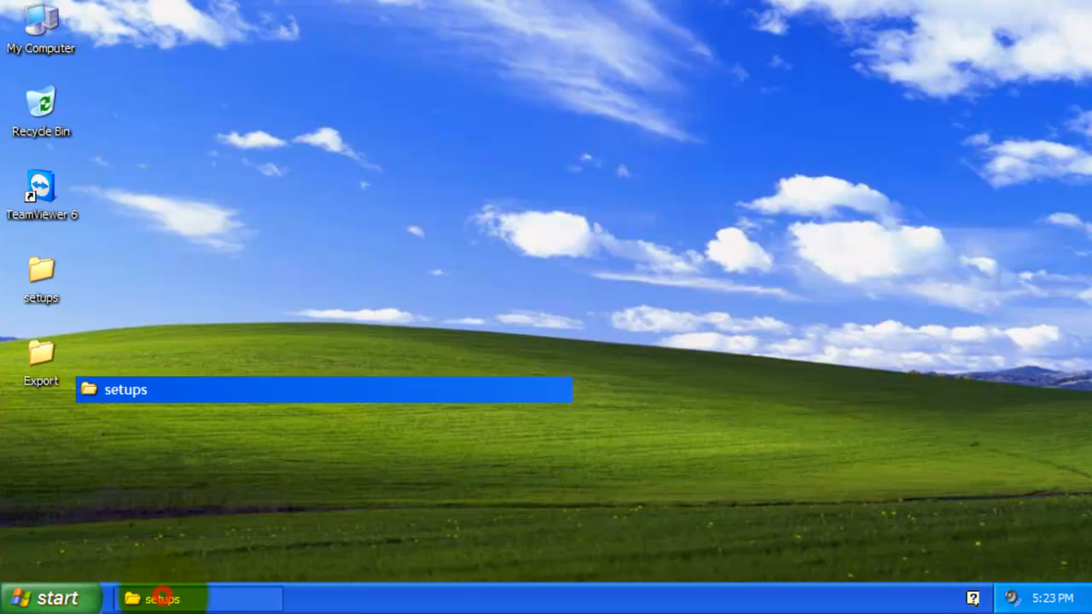
{"action": "left_click", "coordinate": [351, 258]}
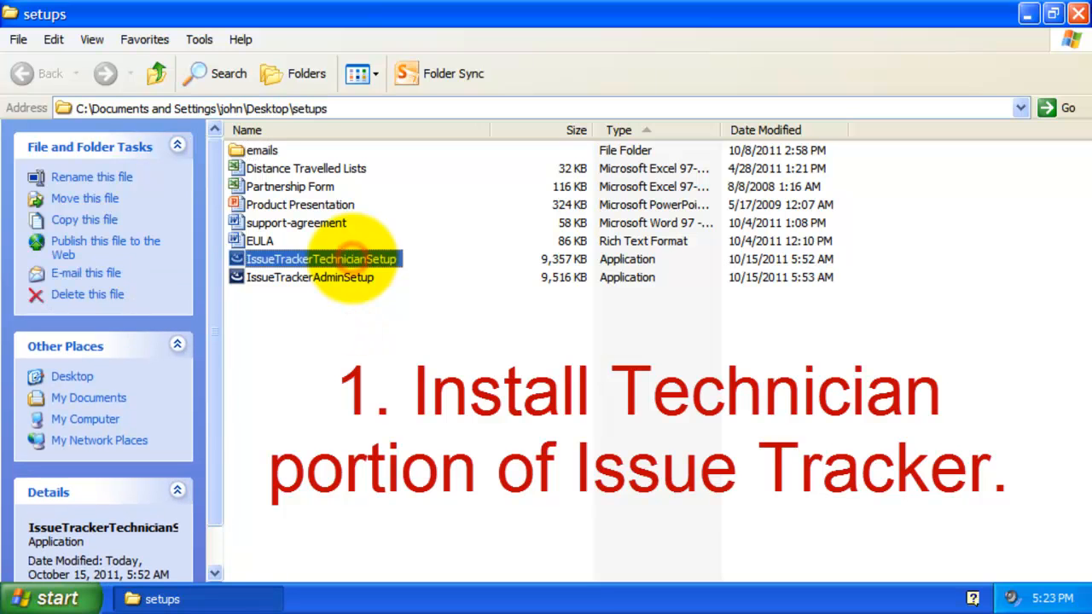
{"action": "double_click", "coordinate": [394, 257]}
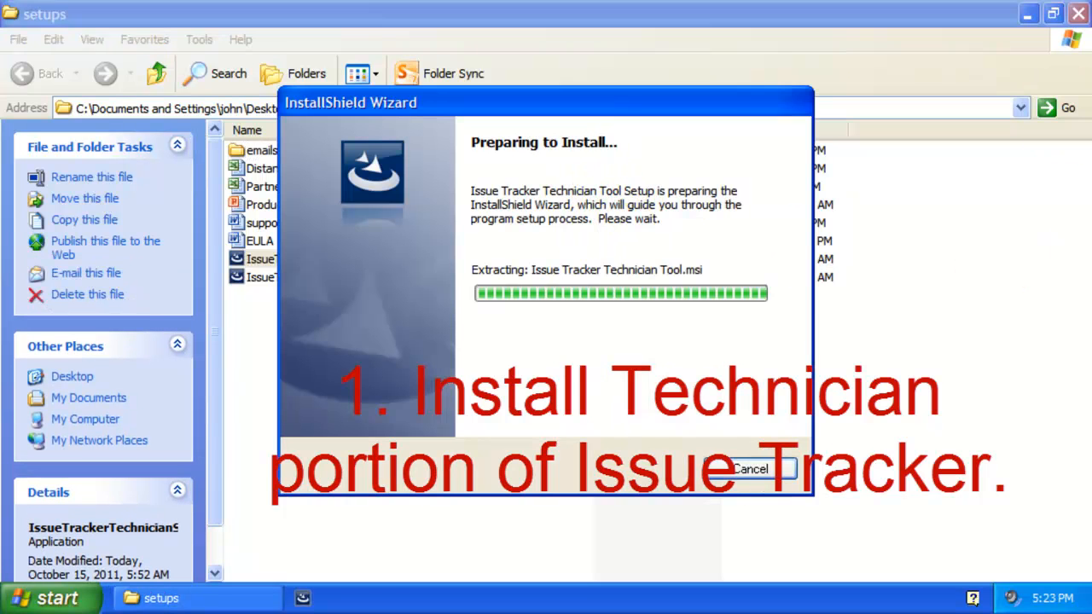
{"action": "left_click", "coordinate": [1031, 16]}
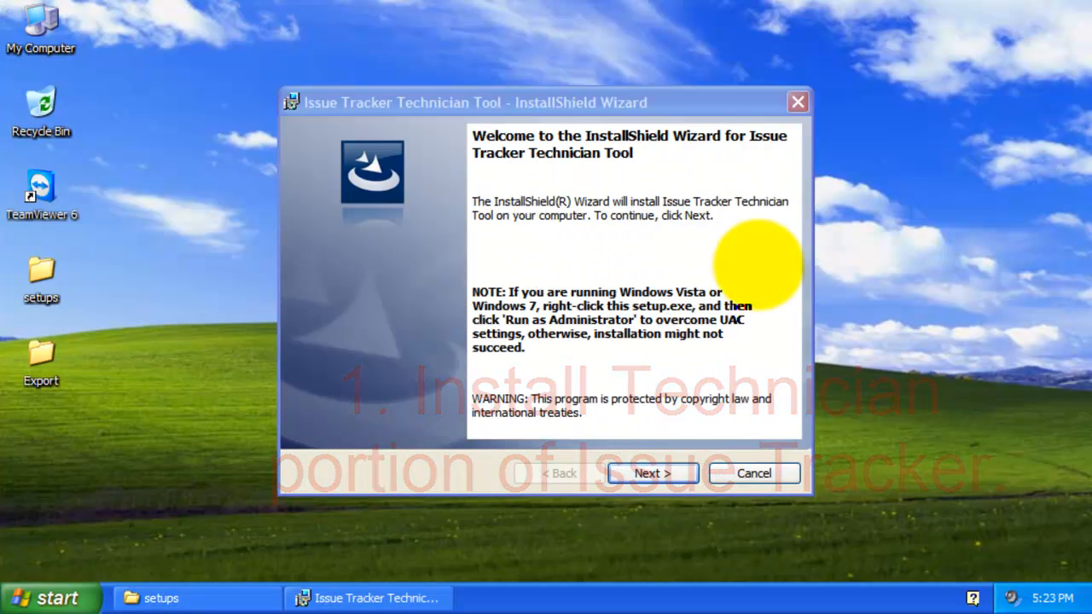
Step: Install the Issue Tracker Technician Tool by completing its setup wizard
{"action": "left_click", "coordinate": [661, 473]}
{"action": "left_click", "coordinate": [672, 473]}
{"action": "left_click", "coordinate": [659, 473]}
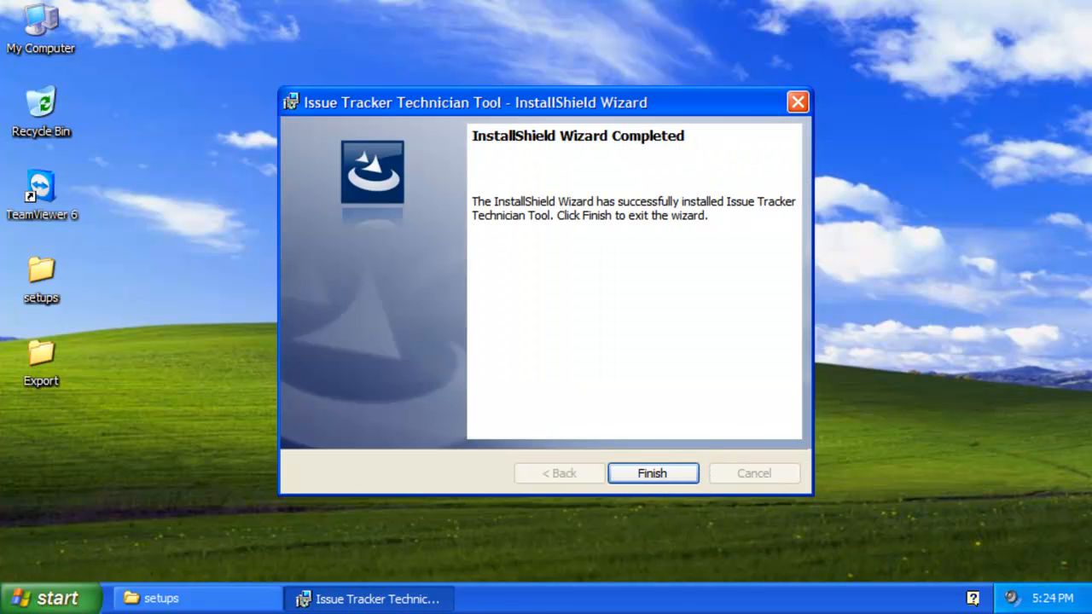
{"action": "left_click", "coordinate": [652, 472]}
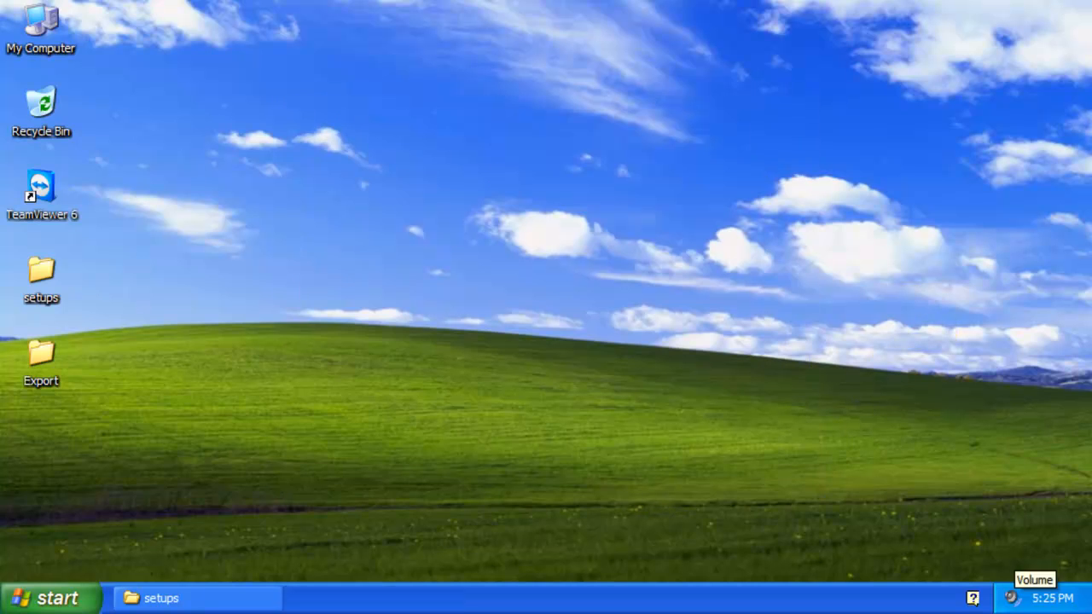
{"action": "left_click", "coordinate": [53, 598]}
{"action": "left_click", "coordinate": [102, 211]}
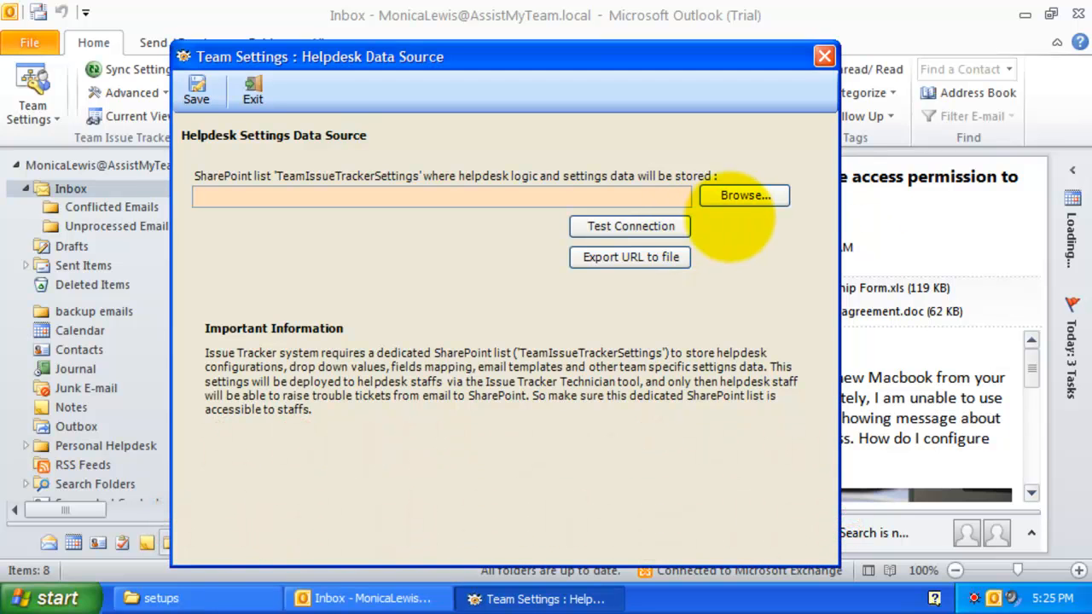
{"action": "left_click", "coordinate": [743, 195]}
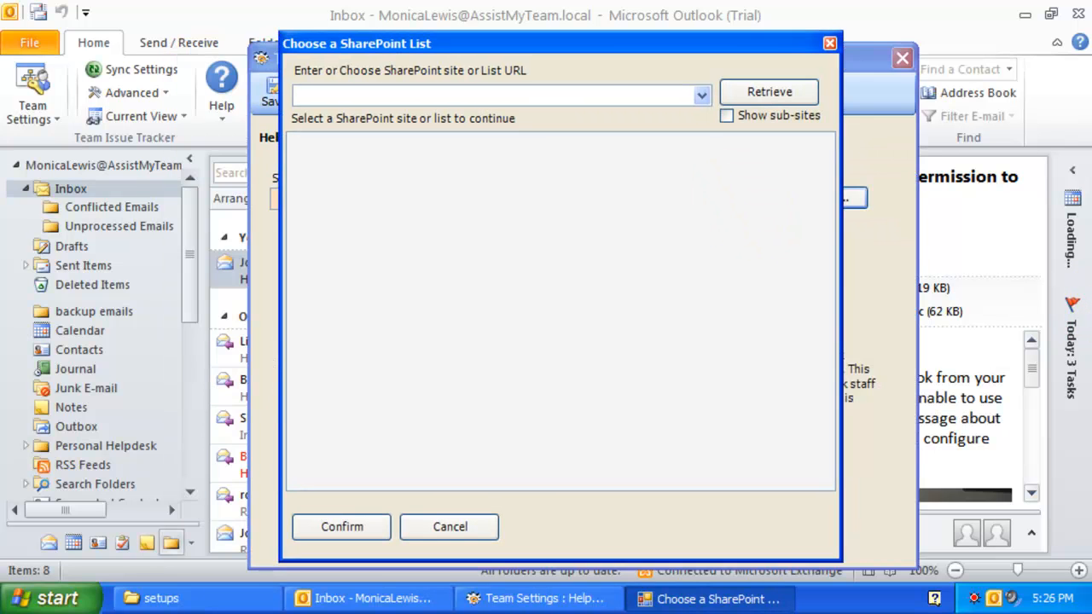
{"action": "left_click", "coordinate": [573, 89]}
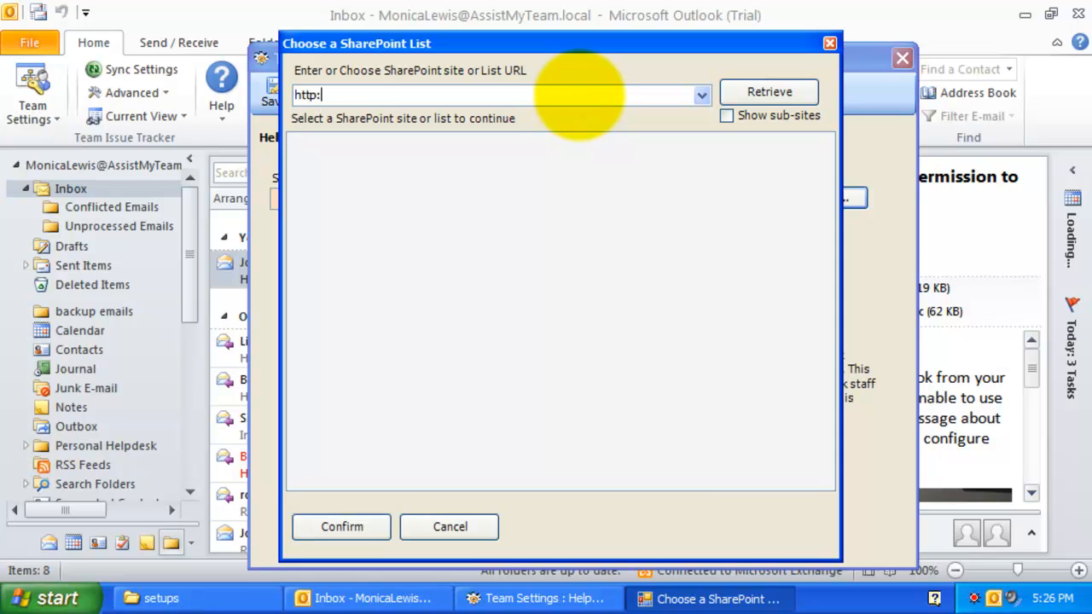
{"action": "left_click", "coordinate": [726, 115]}
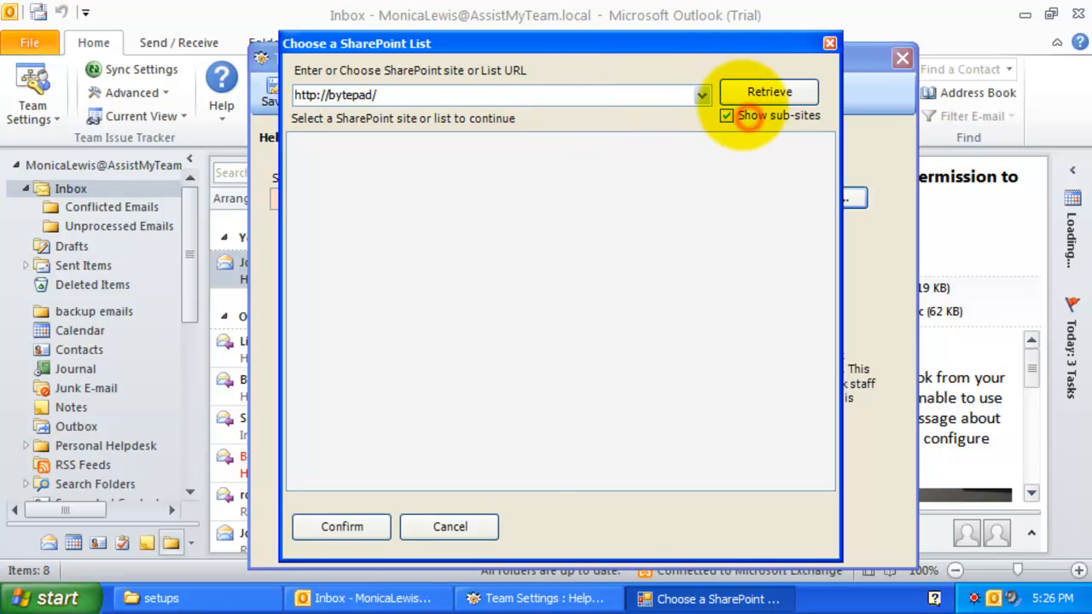
{"action": "left_click", "coordinate": [759, 92]}
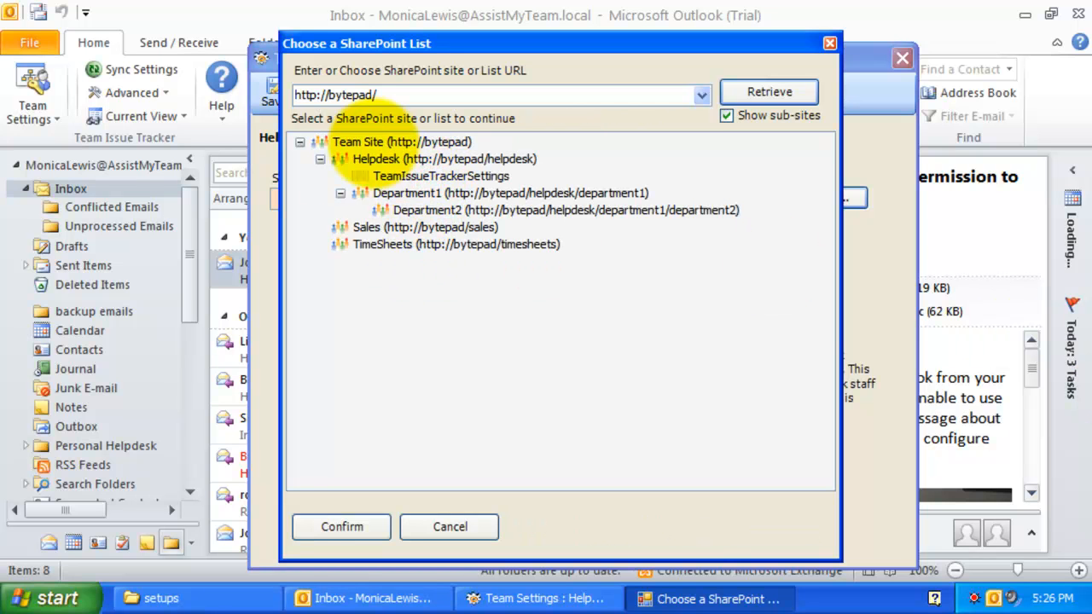
Step: Choose the TeamIssueTrackerSettings list under the Helpdesk site as the helpdesk data source and save the setting
{"action": "left_click", "coordinate": [468, 245]}
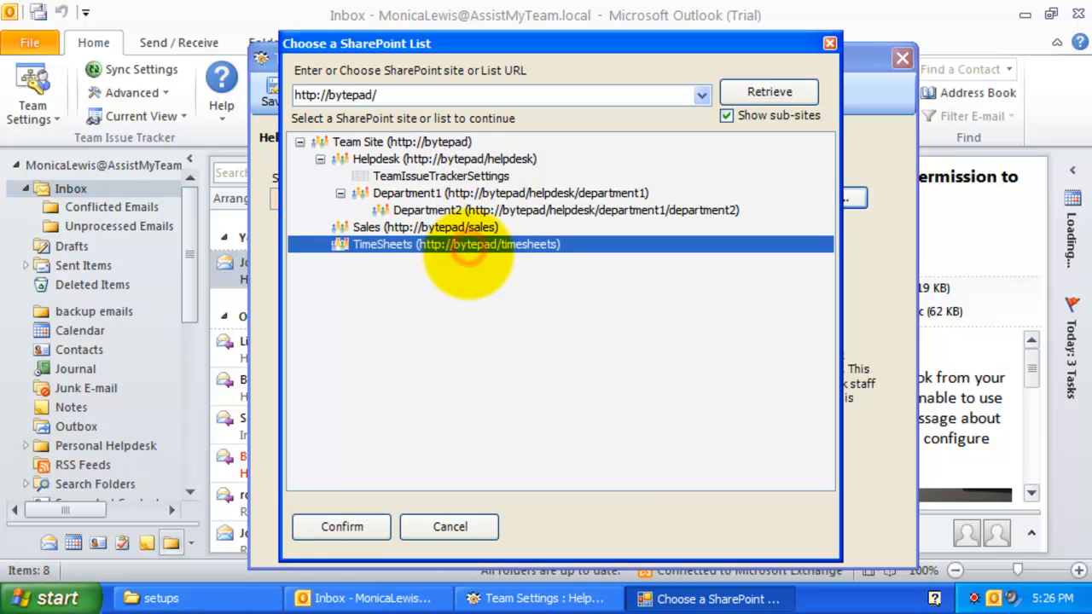
{"action": "left_click", "coordinate": [431, 176]}
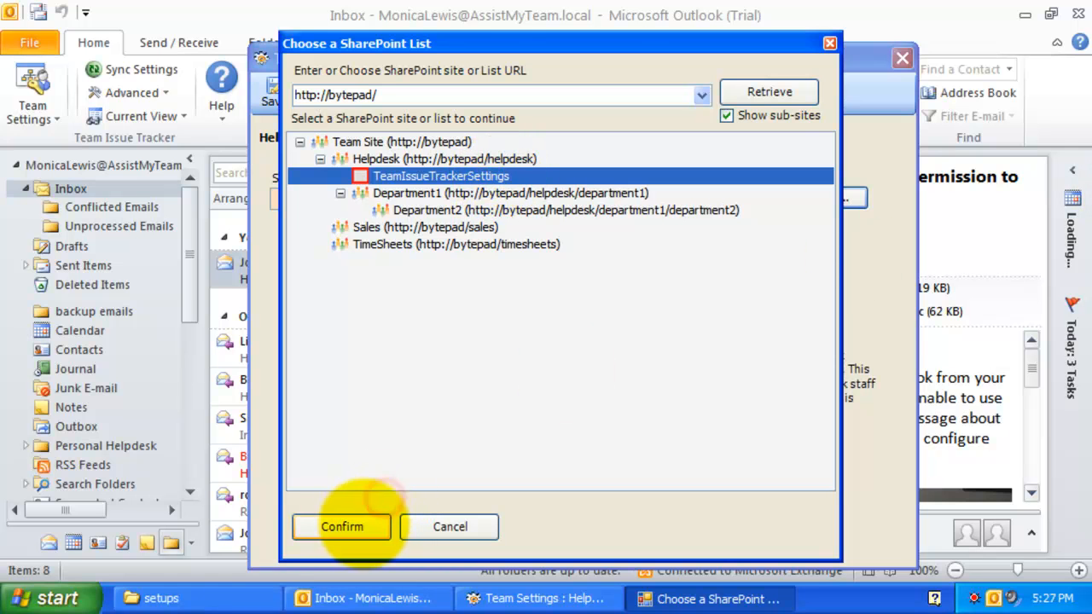
{"action": "left_click", "coordinate": [363, 526]}
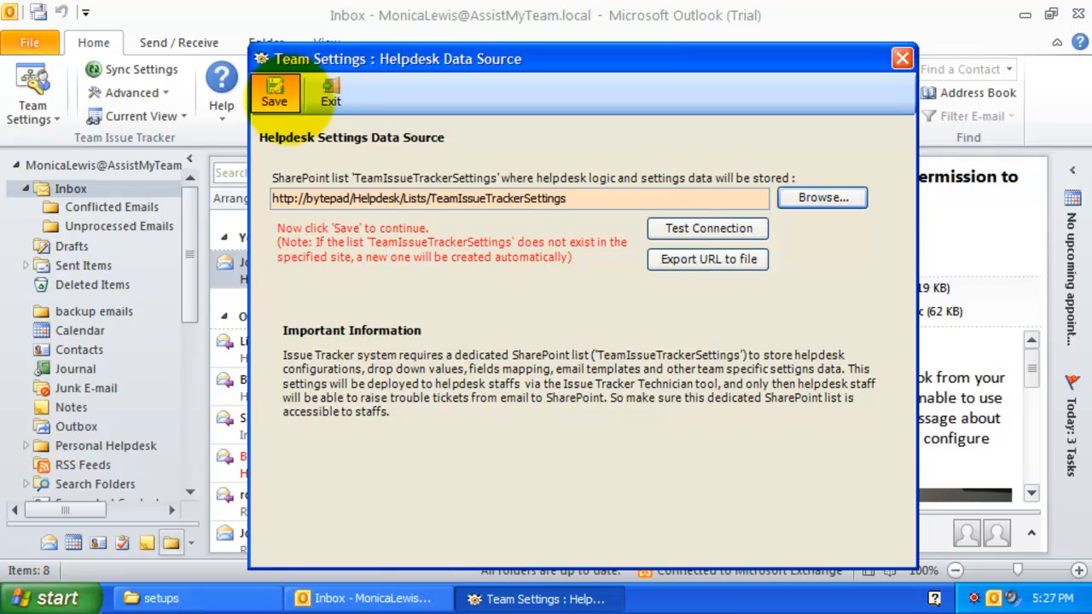
{"action": "left_click", "coordinate": [273, 91]}
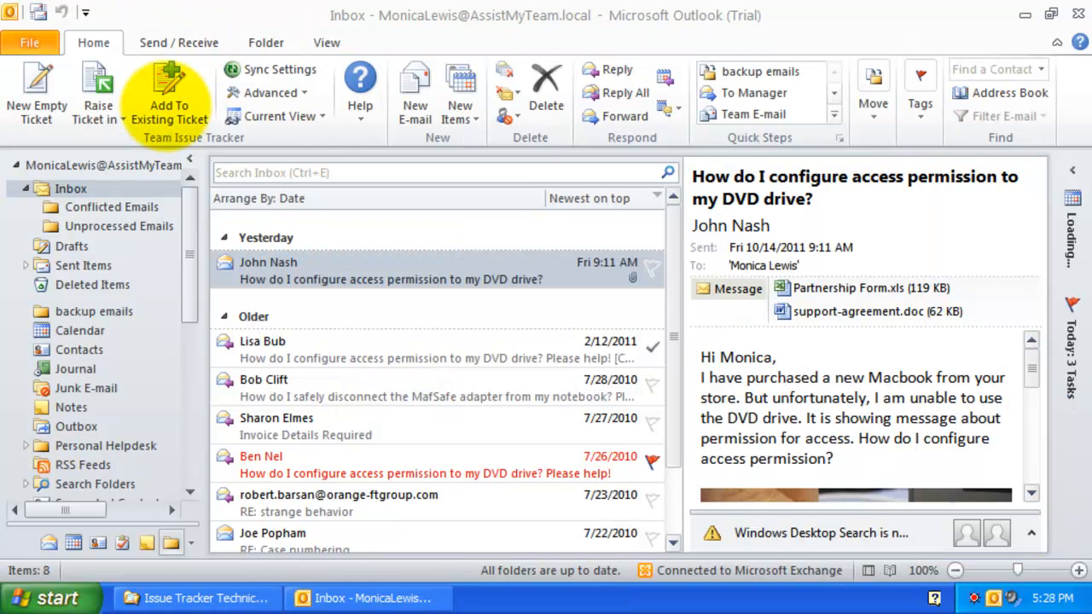
{"action": "left_click", "coordinate": [125, 130]}
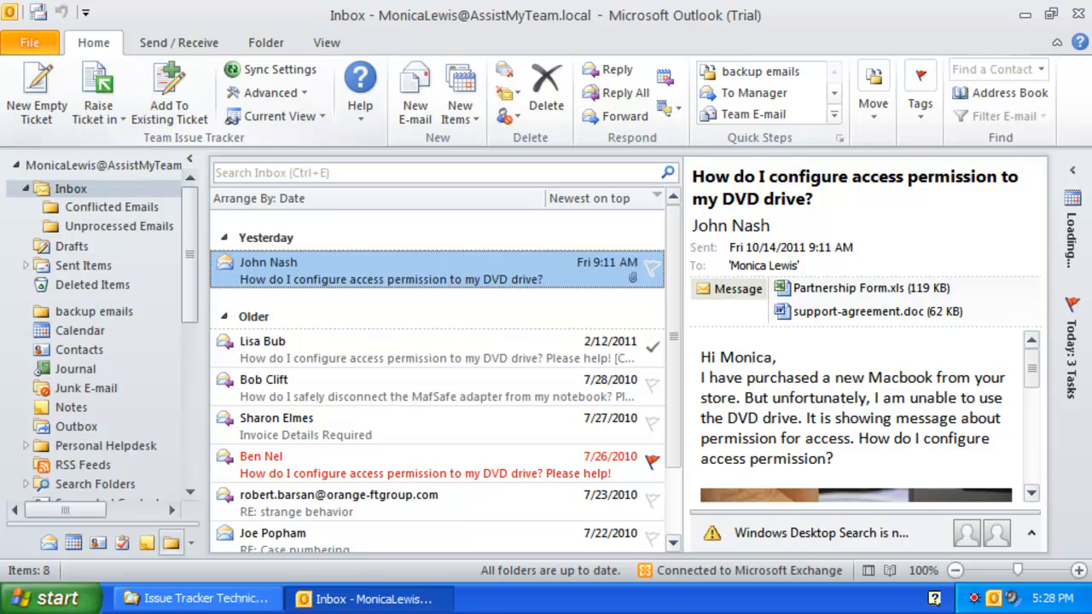
{"action": "left_click", "coordinate": [94, 112]}
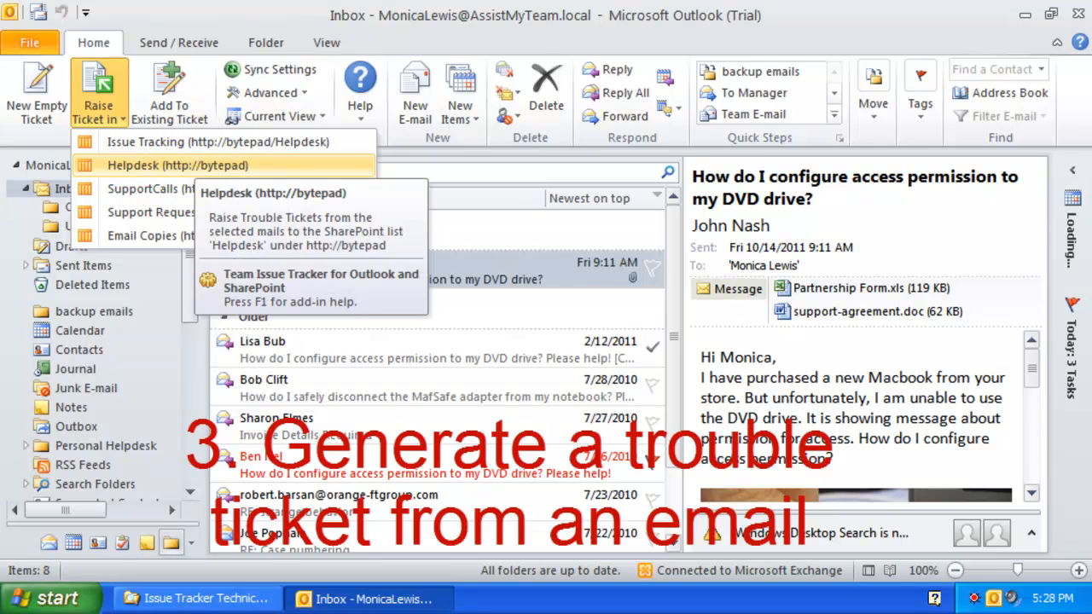
{"action": "left_click", "coordinate": [478, 272]}
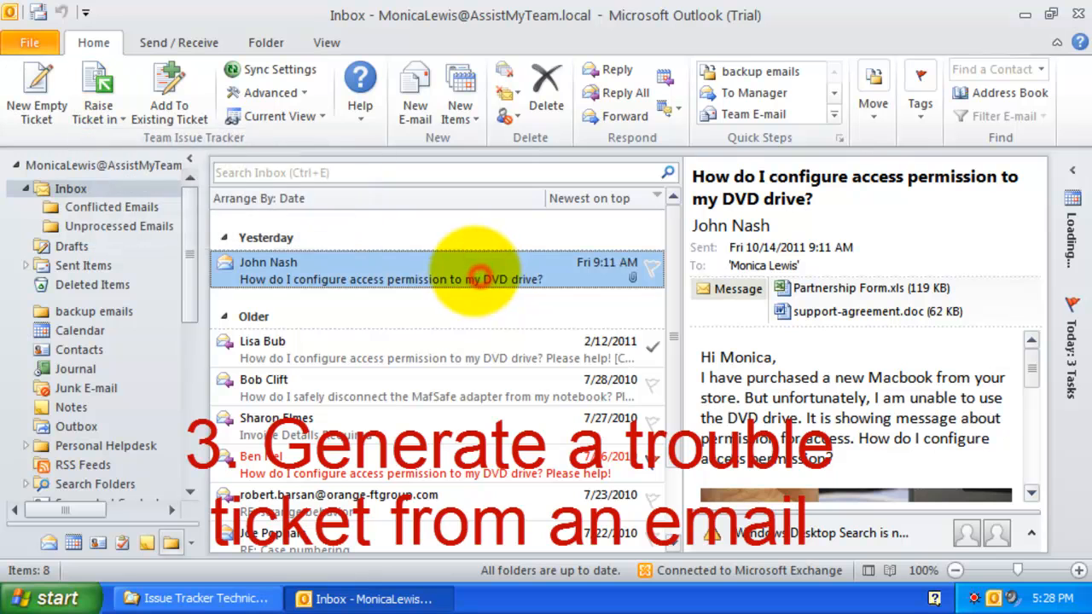
{"action": "left_click", "coordinate": [101, 115]}
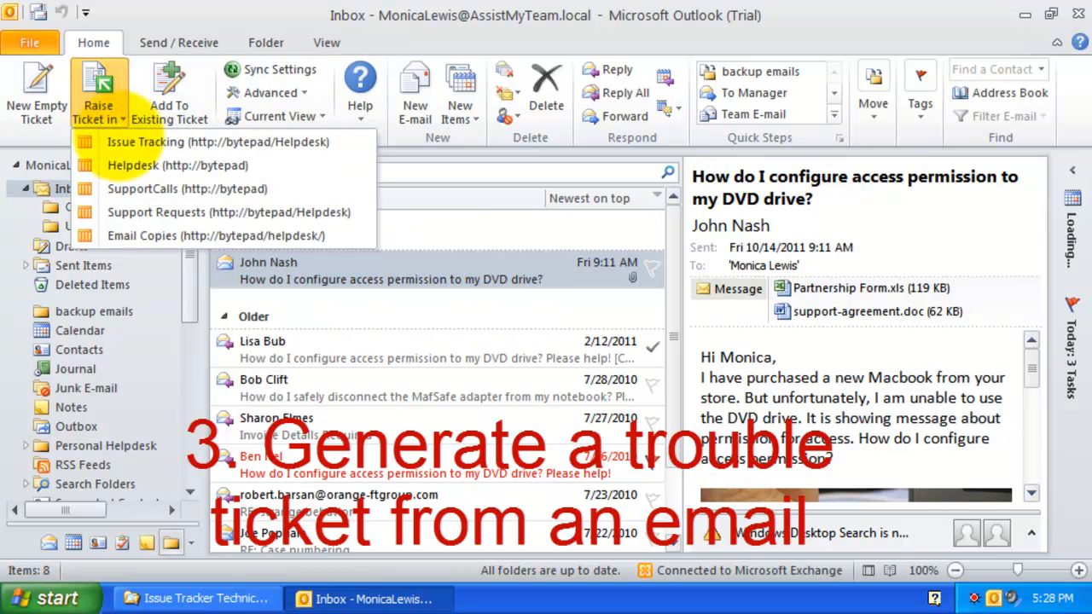
{"action": "left_click", "coordinate": [120, 142]}
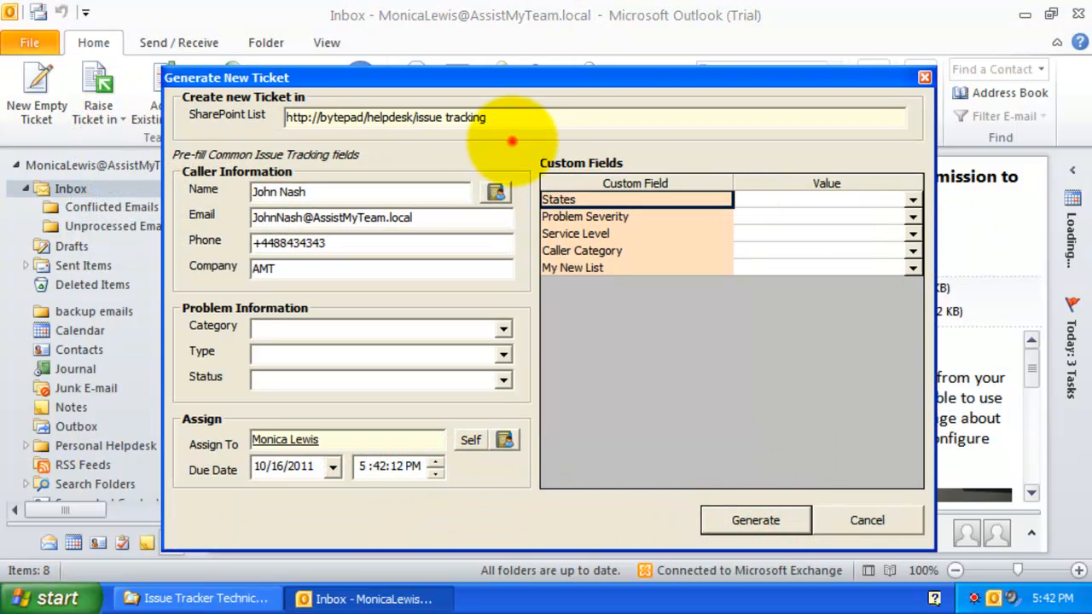
Step: Review the new ticket's SharePoint list address and the pre-filled caller name, email, phone and company
{"action": "left_click_drag", "start_coordinate": [503, 117], "coordinate": [256, 117]}
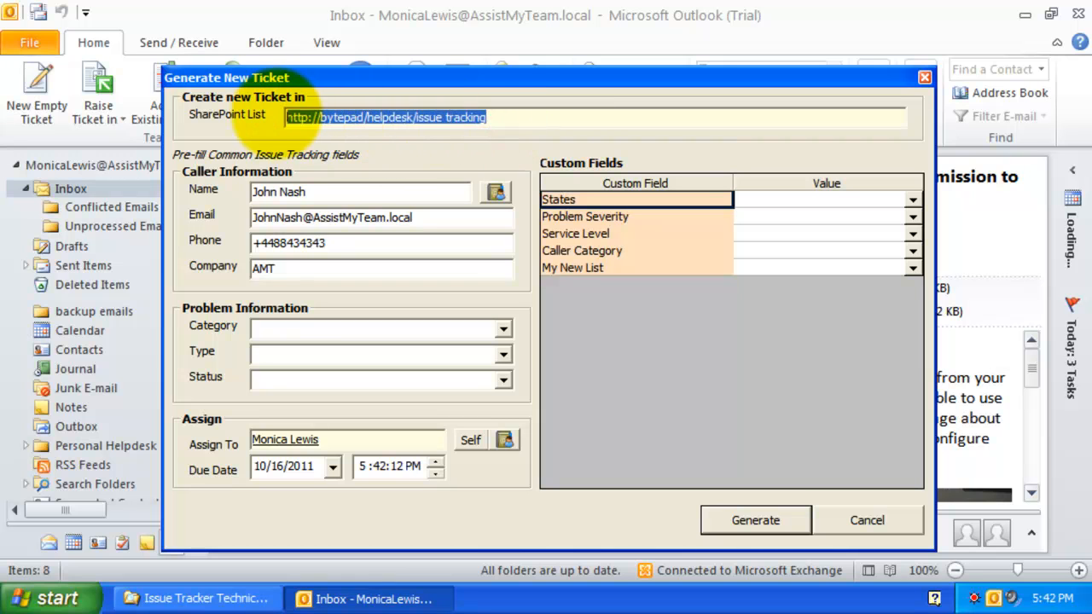
{"action": "left_click", "coordinate": [520, 117]}
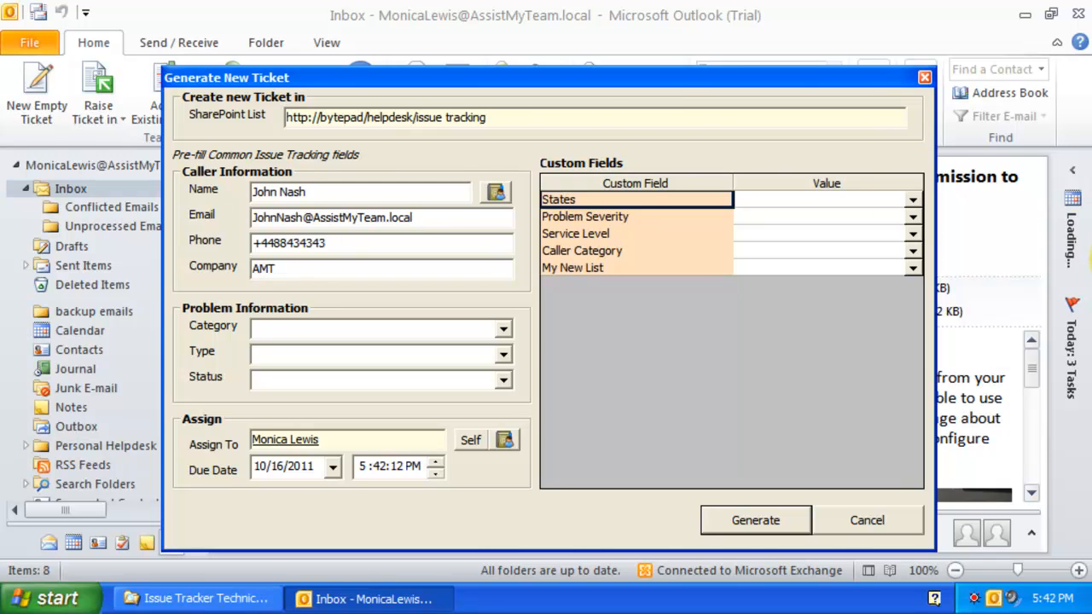
{"action": "left_click_drag", "start_coordinate": [419, 191], "coordinate": [256, 191]}
{"action": "left_click_drag", "start_coordinate": [413, 217], "coordinate": [253, 218]}
{"action": "left_click_drag", "start_coordinate": [341, 193], "coordinate": [253, 192]}
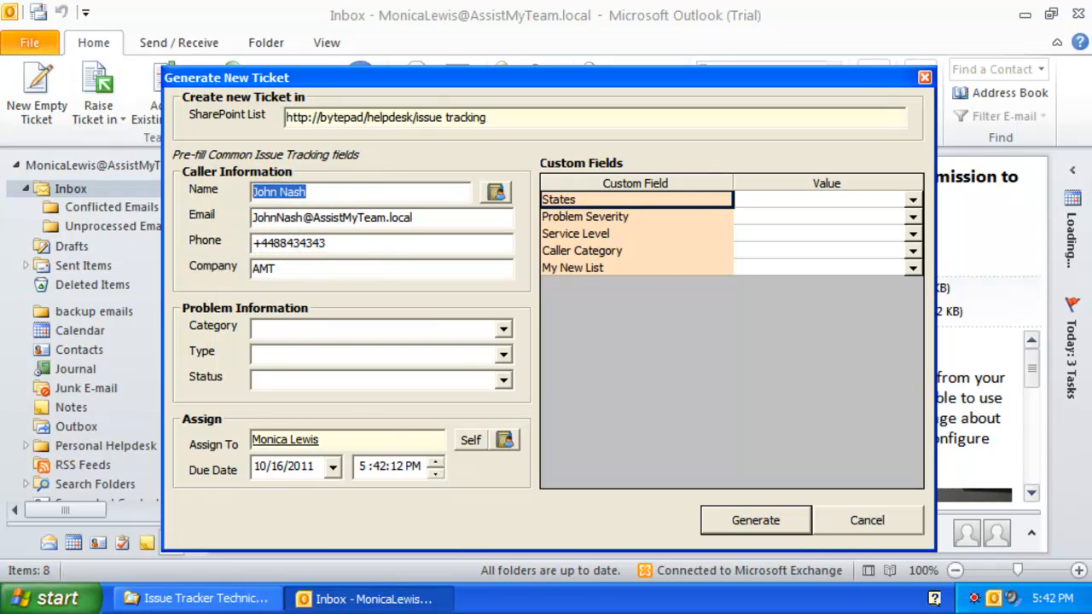
{"action": "left_click_drag", "start_coordinate": [363, 243], "coordinate": [253, 243]}
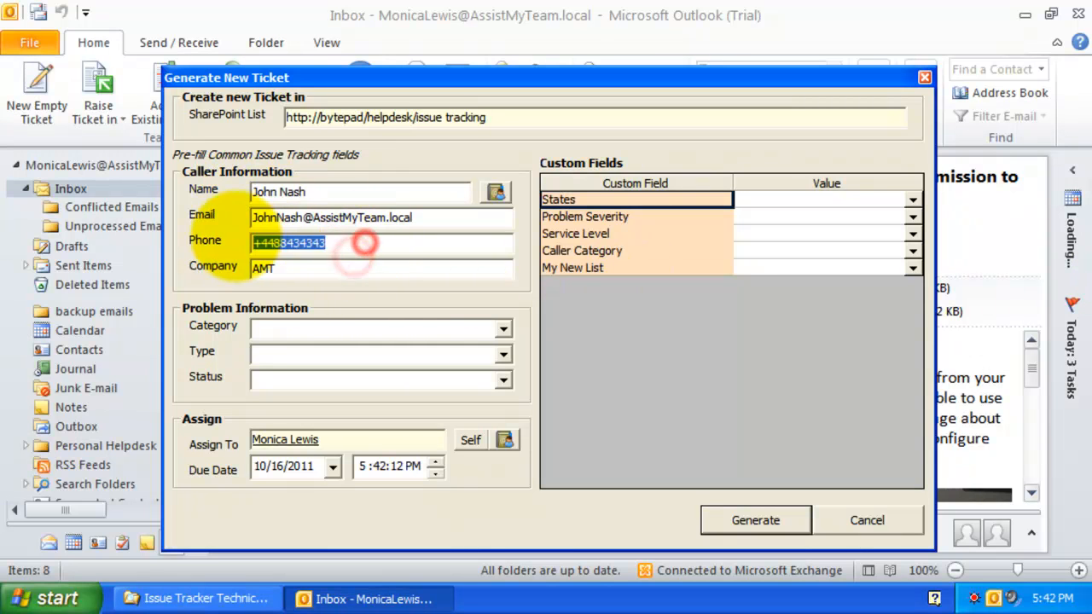
{"action": "left_click", "coordinate": [307, 269]}
{"action": "double_click", "coordinate": [307, 270]}
{"action": "left_click", "coordinate": [349, 271]}
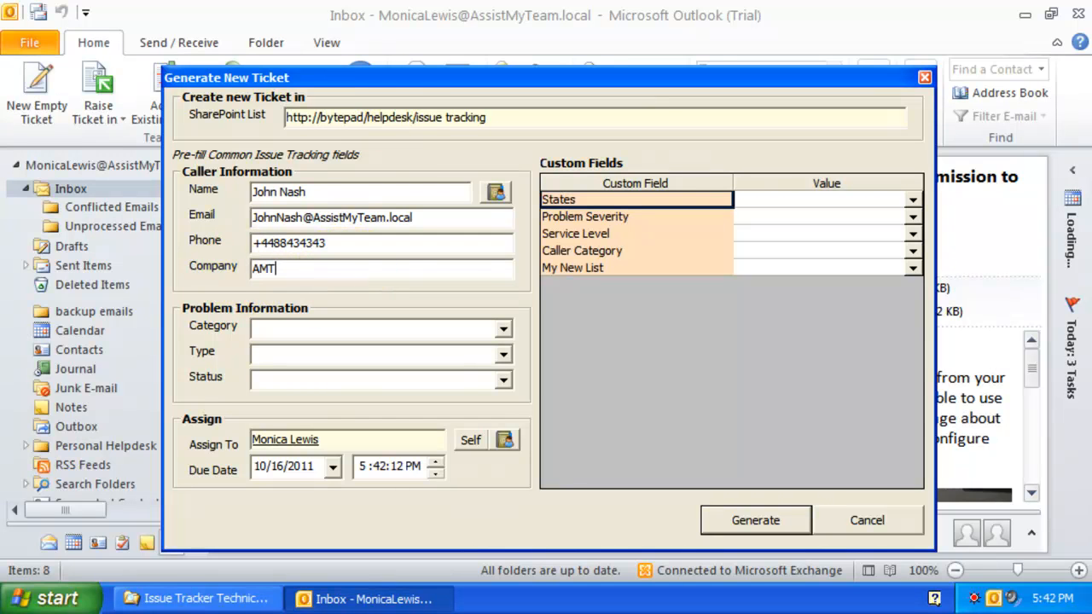
Step: Set the ticket's problem category to Software, type to Office 2008 and status to Processing
{"action": "left_click", "coordinate": [396, 330]}
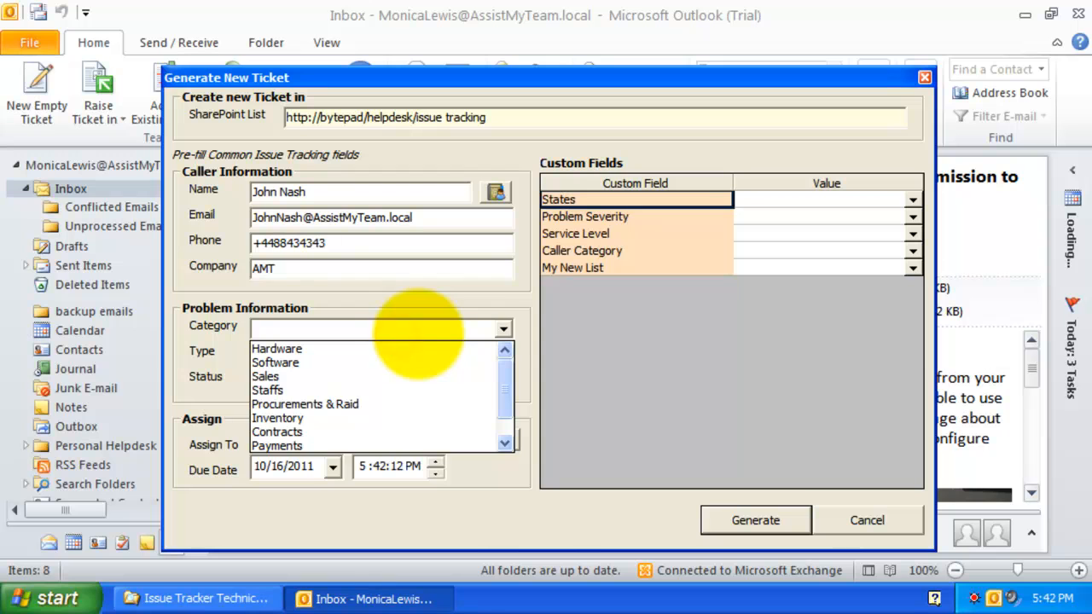
{"action": "left_click", "coordinate": [417, 332]}
{"action": "left_click", "coordinate": [478, 329]}
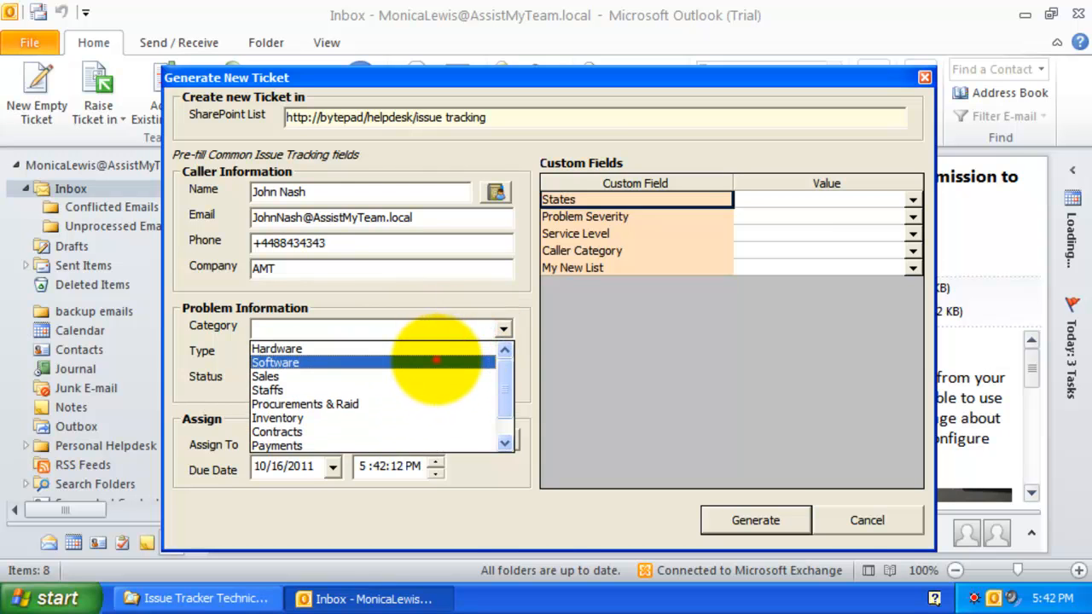
{"action": "left_click", "coordinate": [436, 359]}
{"action": "left_click", "coordinate": [451, 353]}
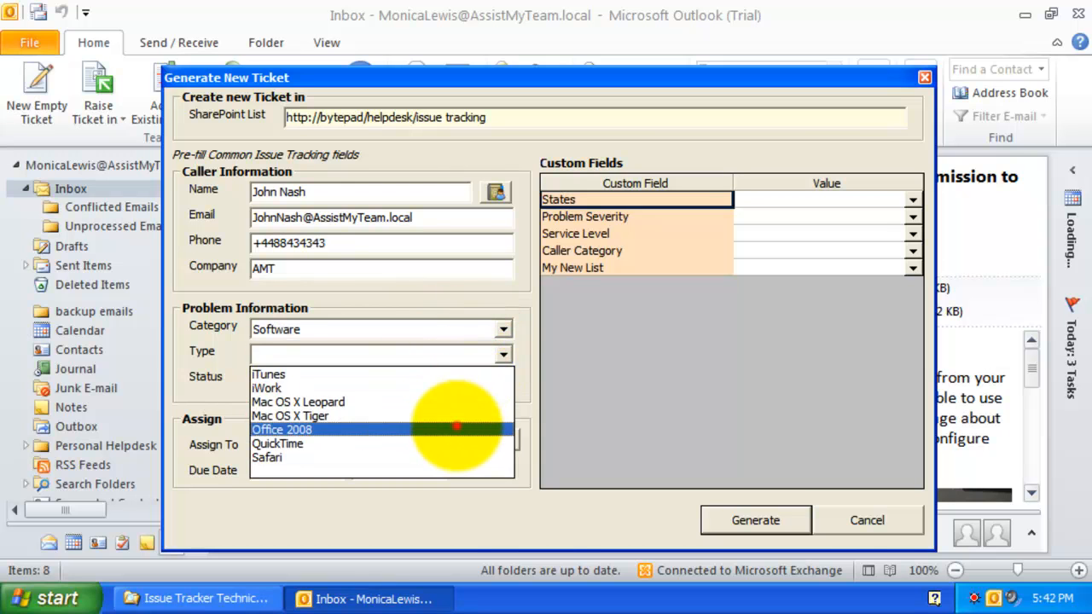
{"action": "left_click", "coordinate": [456, 428]}
{"action": "left_click", "coordinate": [502, 377]}
{"action": "left_click", "coordinate": [448, 470]}
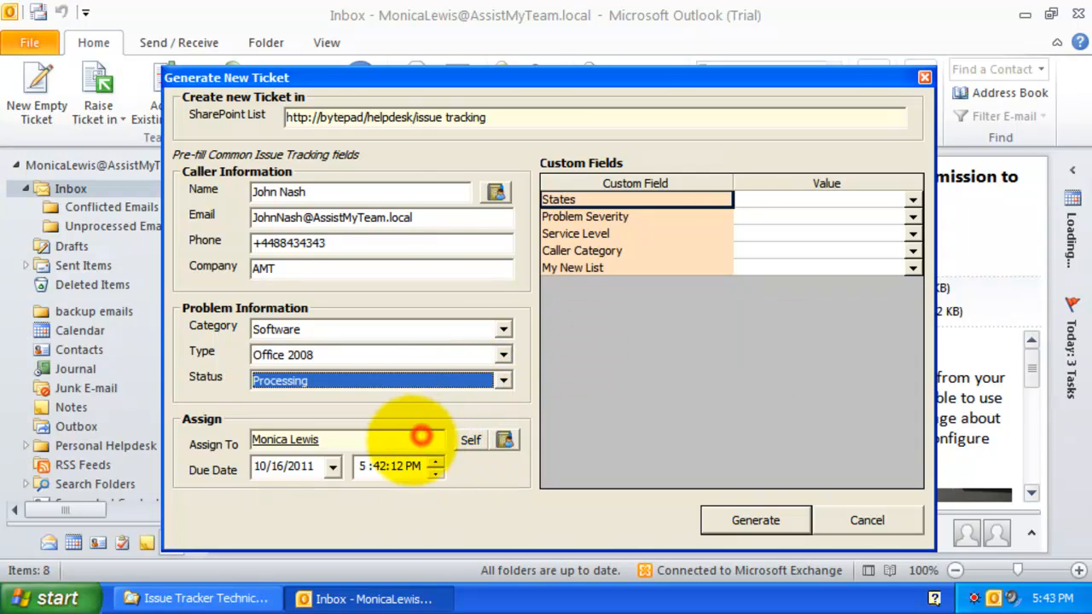
{"action": "left_click", "coordinate": [401, 437]}
{"action": "left_click", "coordinate": [364, 439]}
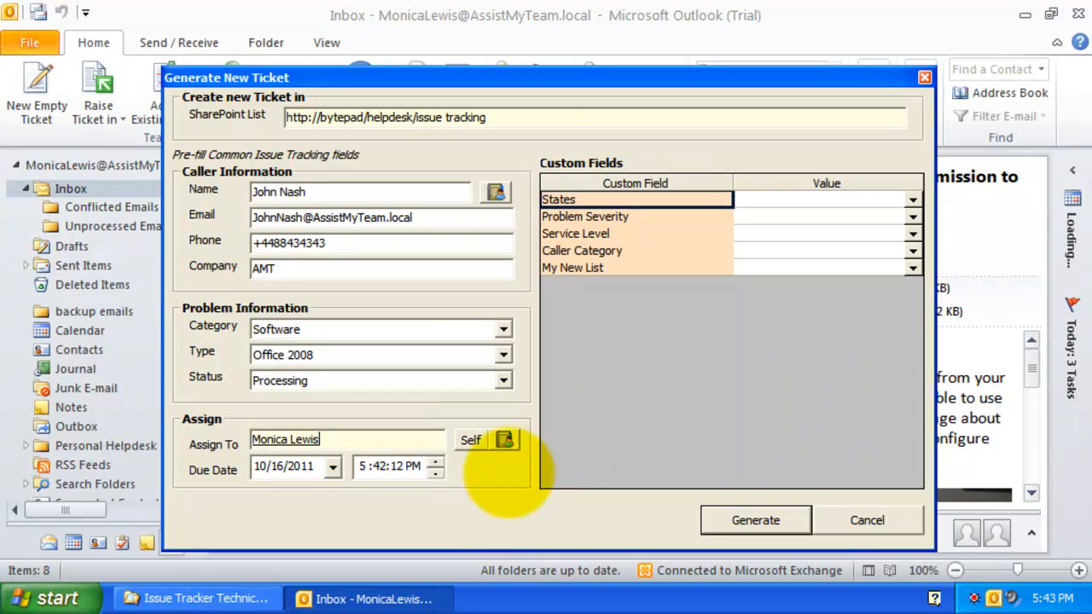
{"action": "left_click", "coordinate": [504, 439]}
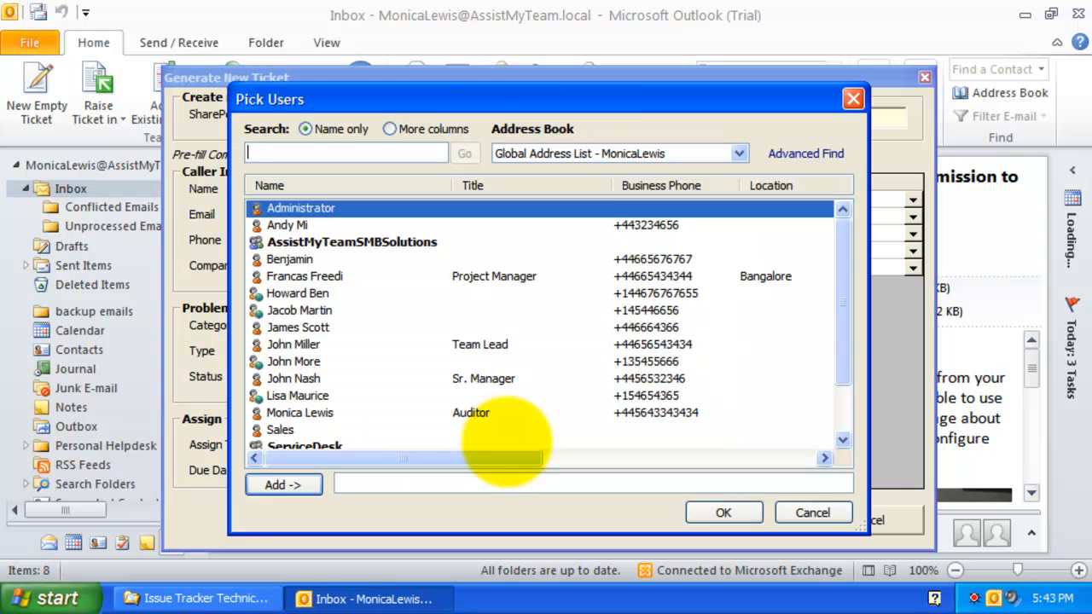
{"action": "left_click_drag", "start_coordinate": [535, 79], "coordinate": [553, 94]}
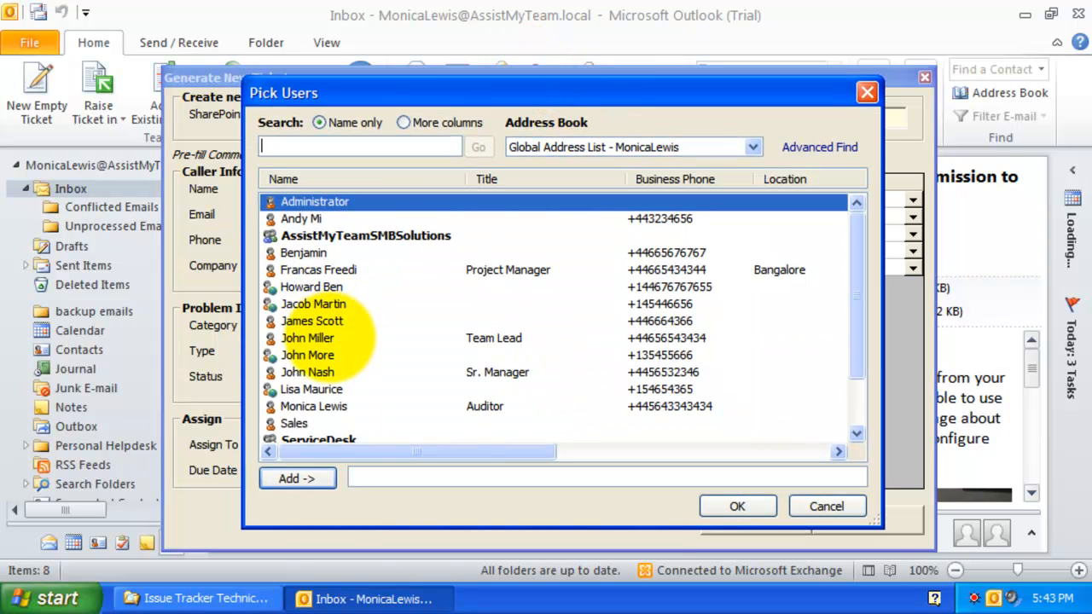
{"action": "left_click", "coordinate": [317, 321]}
{"action": "left_click", "coordinate": [294, 479]}
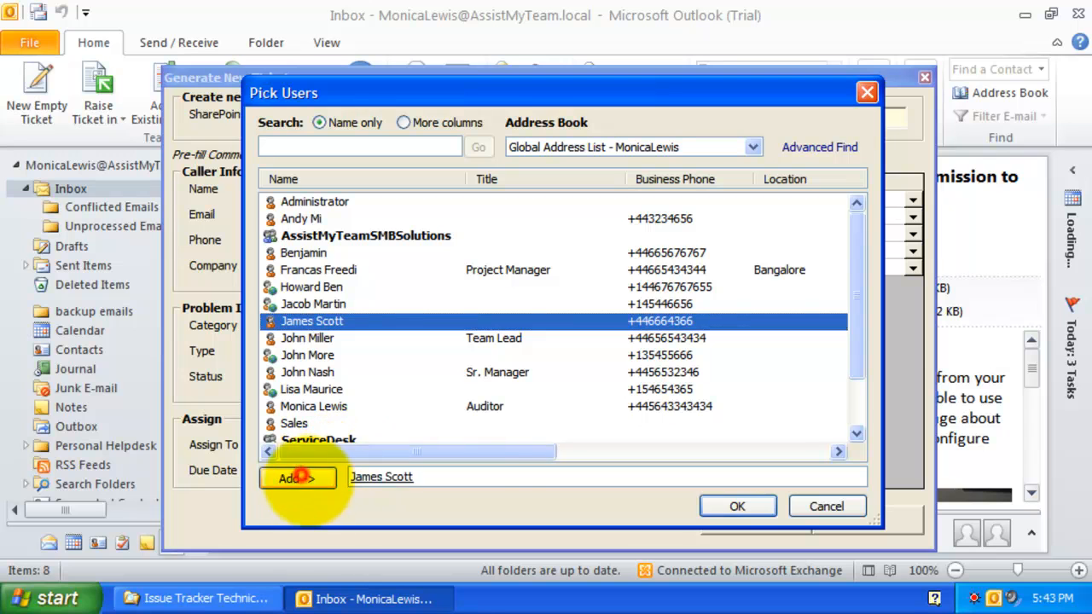
{"action": "left_click", "coordinate": [486, 480]}
{"action": "left_click", "coordinate": [822, 506]}
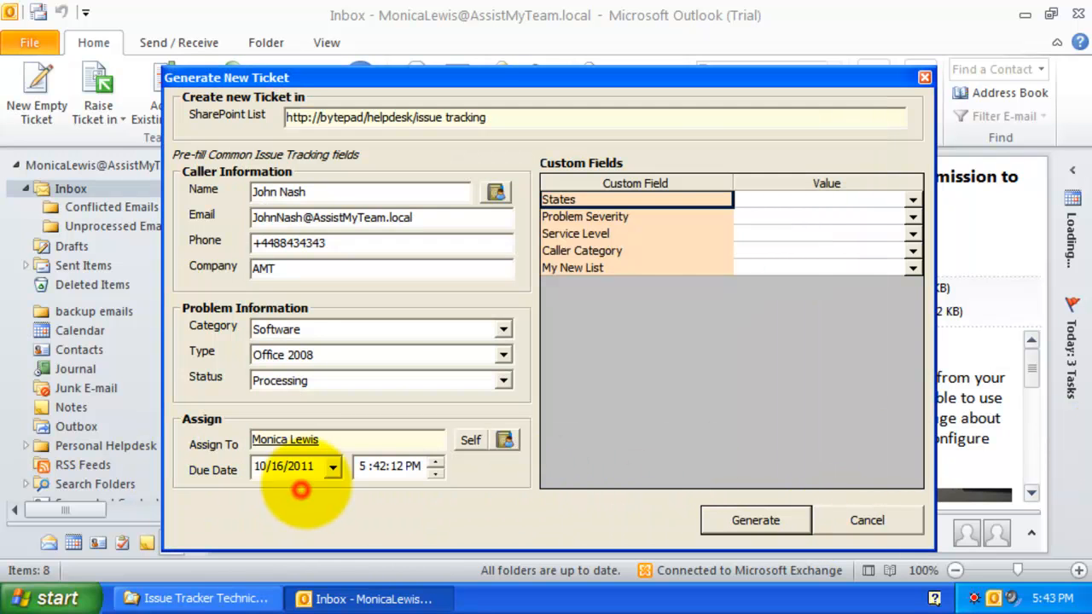
Step: Set the ticket's due date to 10/17/2011
{"action": "left_click", "coordinate": [333, 465]}
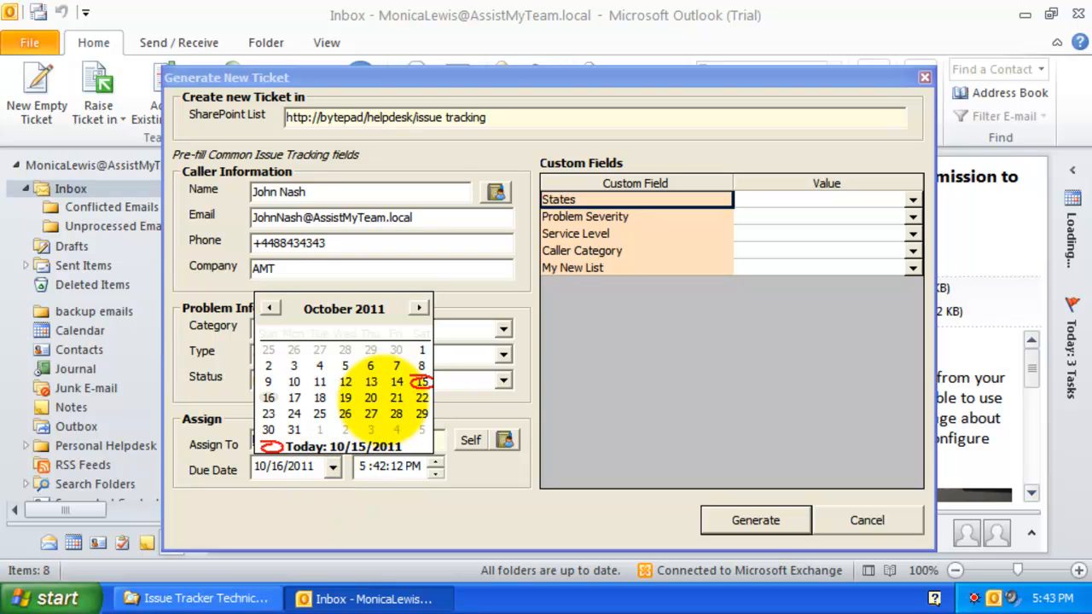
{"action": "left_click", "coordinate": [293, 397]}
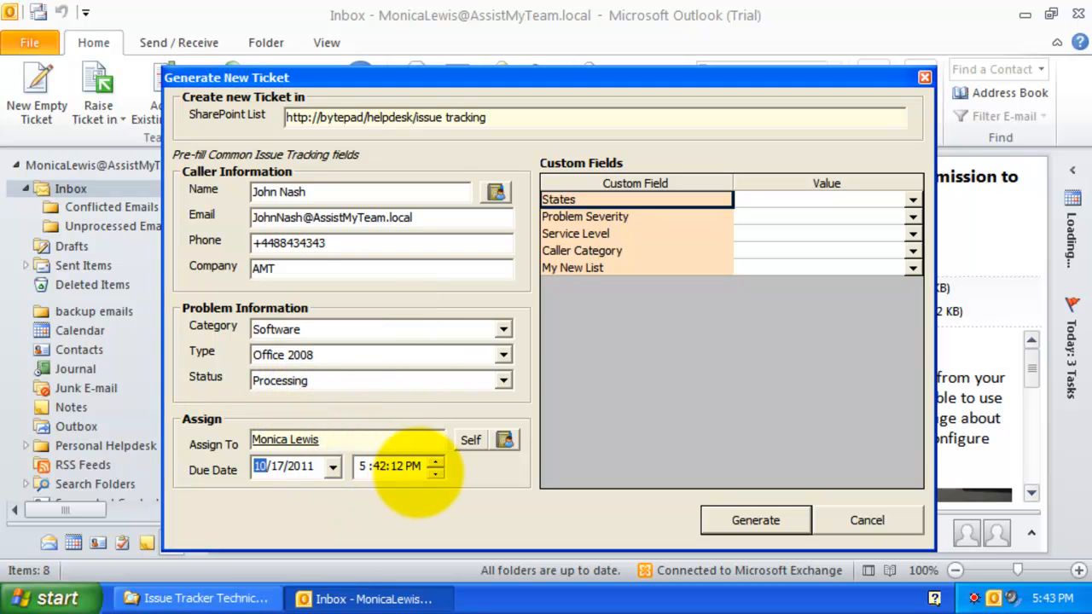
{"action": "left_click", "coordinate": [377, 466]}
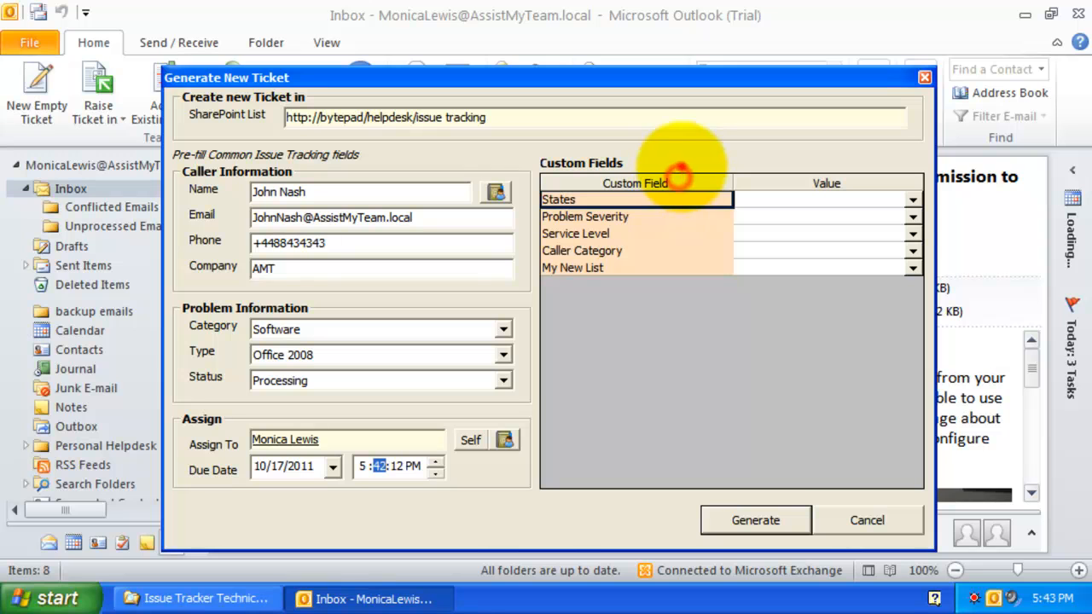
Step: Set States to MA, Problem Severity to Moderate, Service Level to SLA 3, Caller Category to Level 2 Customers and My New List to Value 2; generate the ticket
{"action": "left_click_drag", "start_coordinate": [654, 199], "coordinate": [659, 275]}
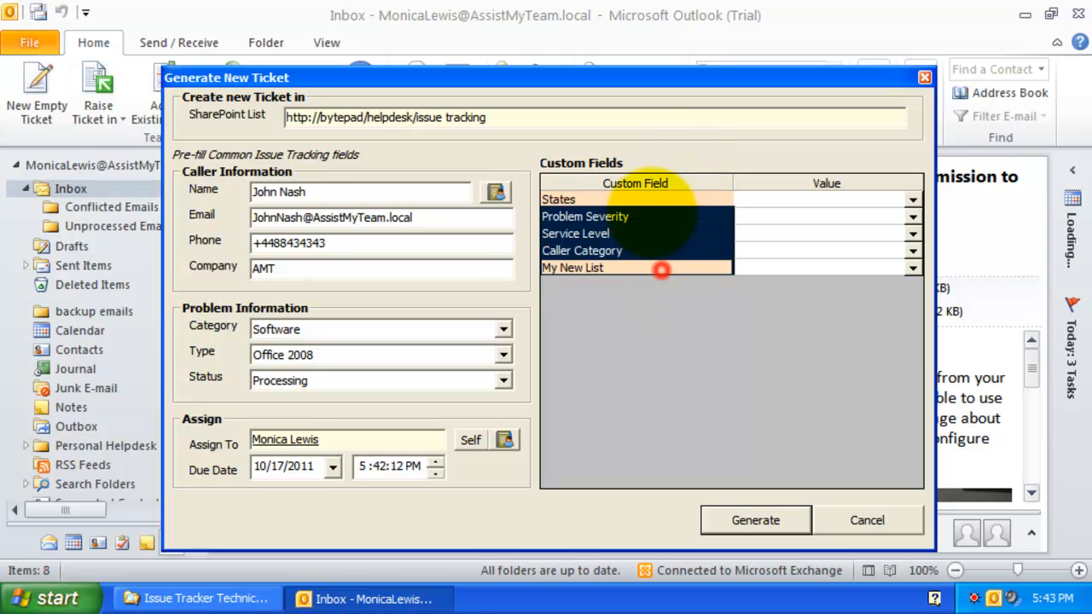
{"action": "left_click", "coordinate": [652, 200]}
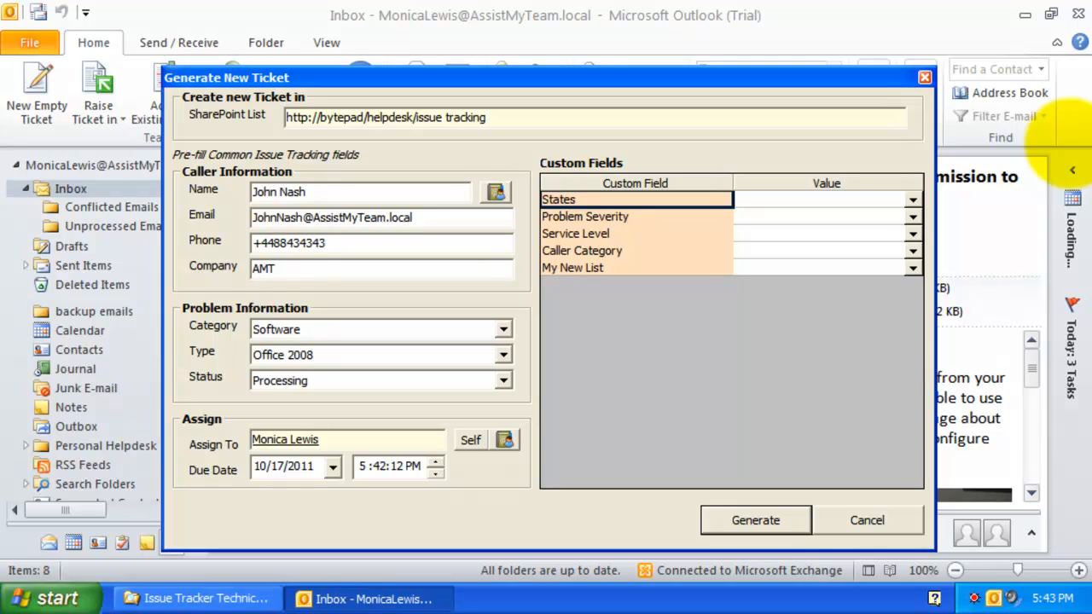
{"action": "left_click", "coordinate": [911, 199]}
{"action": "left_click", "coordinate": [853, 229]}
{"action": "left_click", "coordinate": [911, 215]}
{"action": "left_click", "coordinate": [858, 244]}
{"action": "left_click", "coordinate": [911, 232]}
{"action": "left_click", "coordinate": [853, 278]}
{"action": "left_click", "coordinate": [911, 250]}
{"action": "left_click", "coordinate": [861, 282]}
{"action": "left_click", "coordinate": [911, 267]}
{"action": "left_click", "coordinate": [839, 294]}
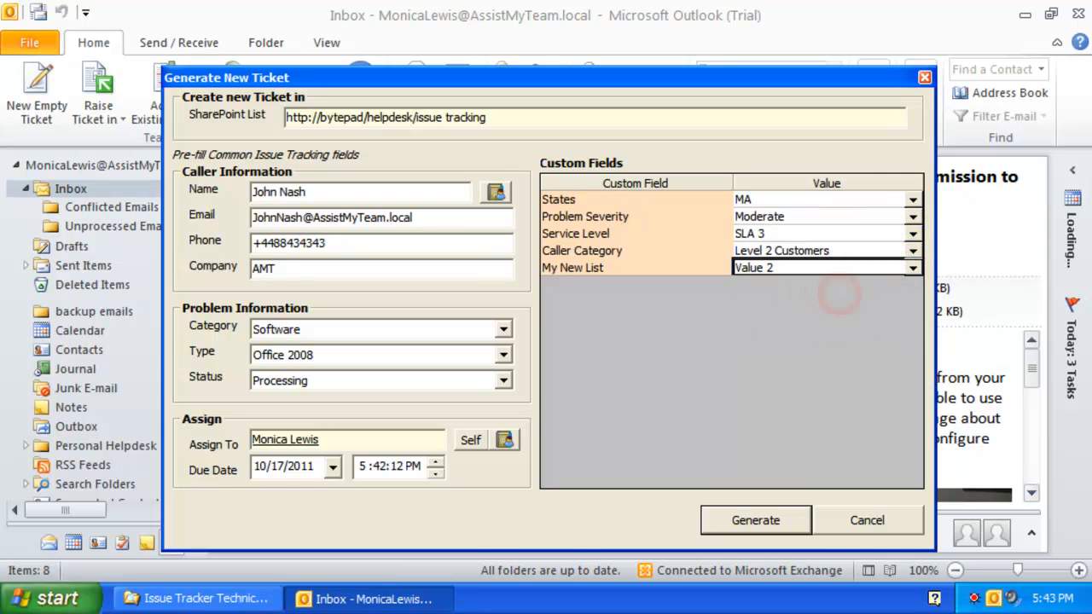
{"action": "left_click", "coordinate": [746, 519]}
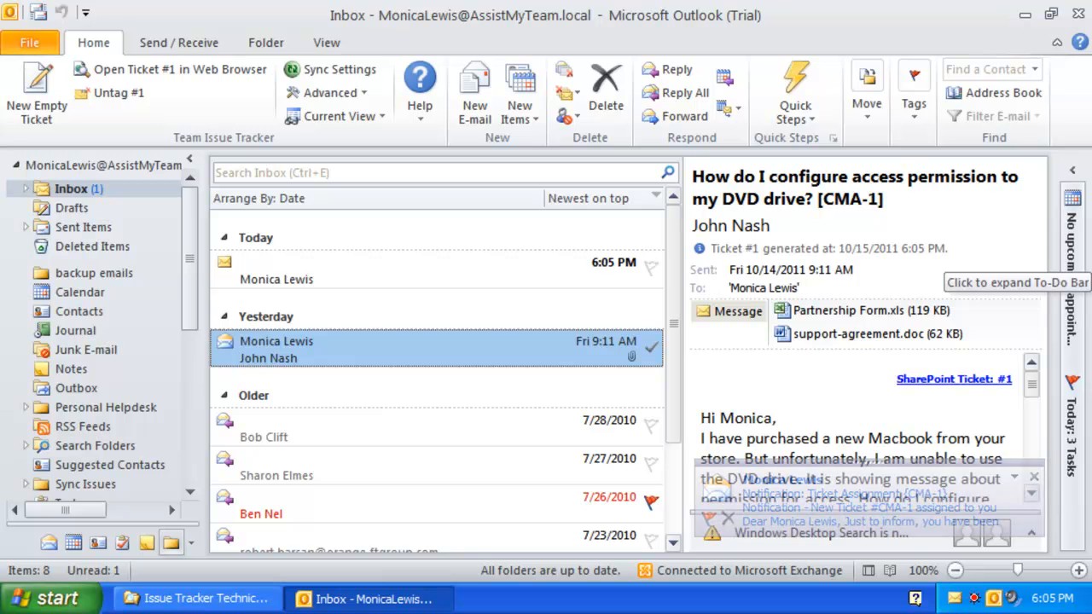
Step: Open SharePoint Ticket #1 from the email's link in Internet Explorer and examine its caller details, custom fields and attachments
{"action": "left_click", "coordinate": [973, 378]}
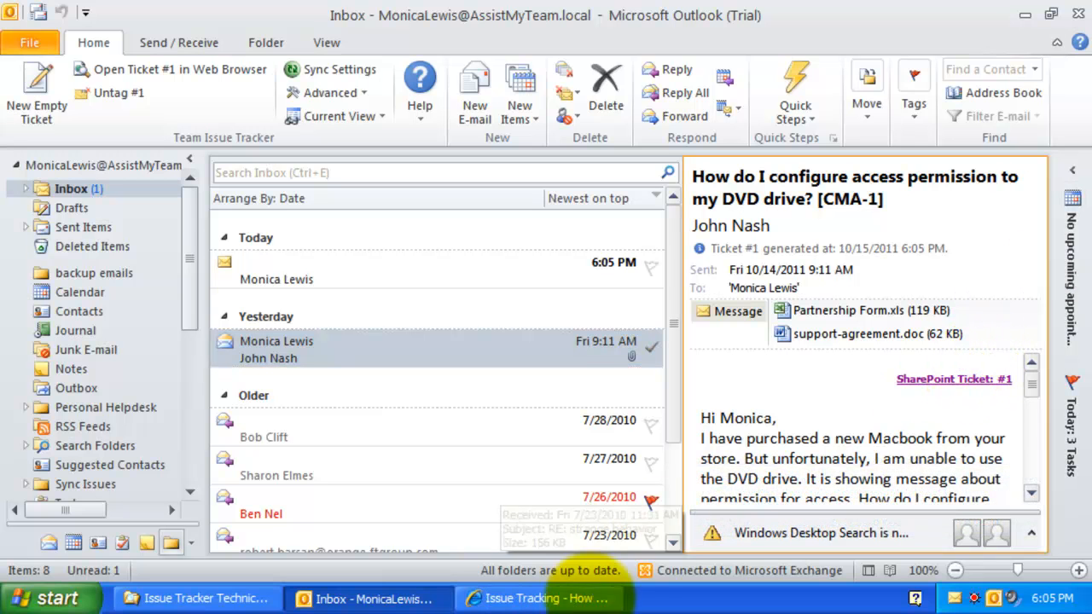
{"action": "left_click", "coordinate": [563, 598]}
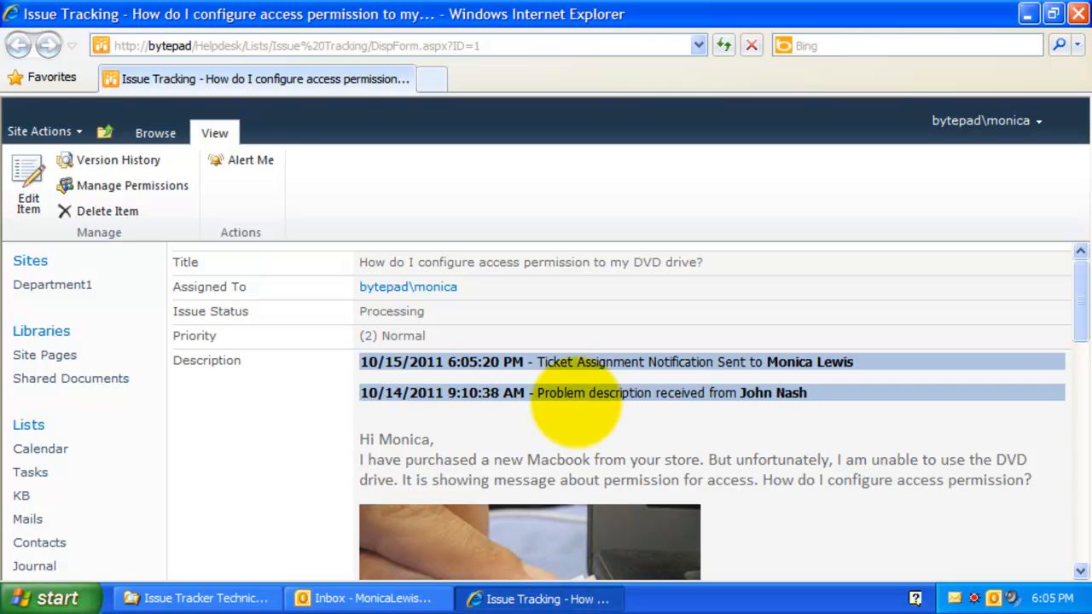
{"action": "left_click", "coordinate": [585, 406]}
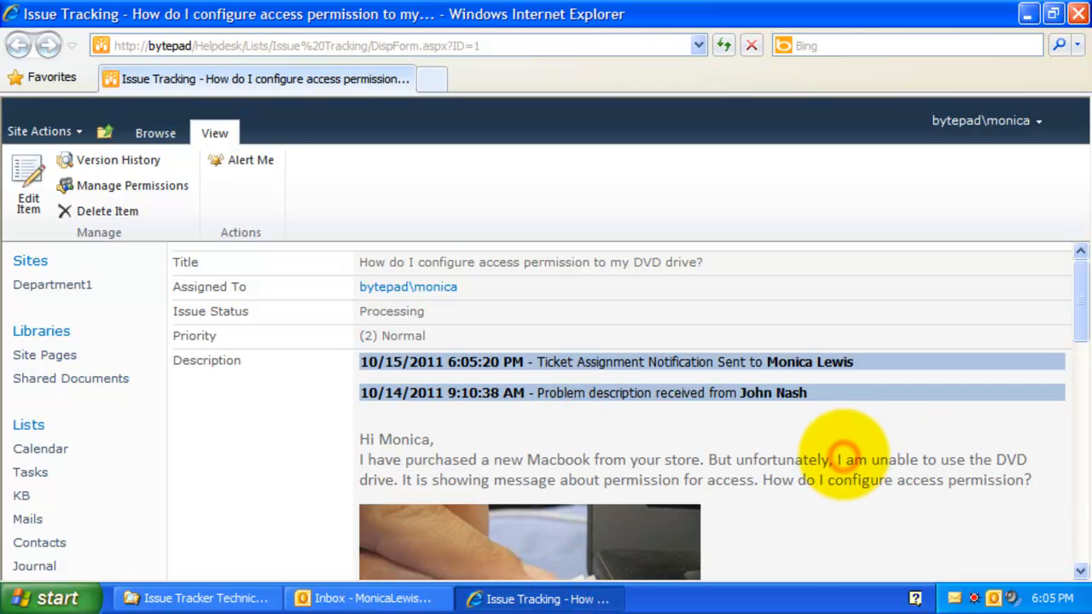
{"action": "scroll", "coordinate": [842, 452], "scroll_direction": "down", "scroll_amount": 7}
{"action": "left_click", "coordinate": [471, 423]}
{"action": "left_click_drag", "start_coordinate": [471, 423], "coordinate": [357, 346]}
{"action": "scroll", "coordinate": [477, 429], "scroll_direction": "down", "scroll_amount": 3}
{"action": "left_click", "coordinate": [413, 452]}
{"action": "left_click", "coordinate": [409, 512]}
{"action": "scroll", "coordinate": [409, 520], "scroll_direction": "down", "scroll_amount": 2}
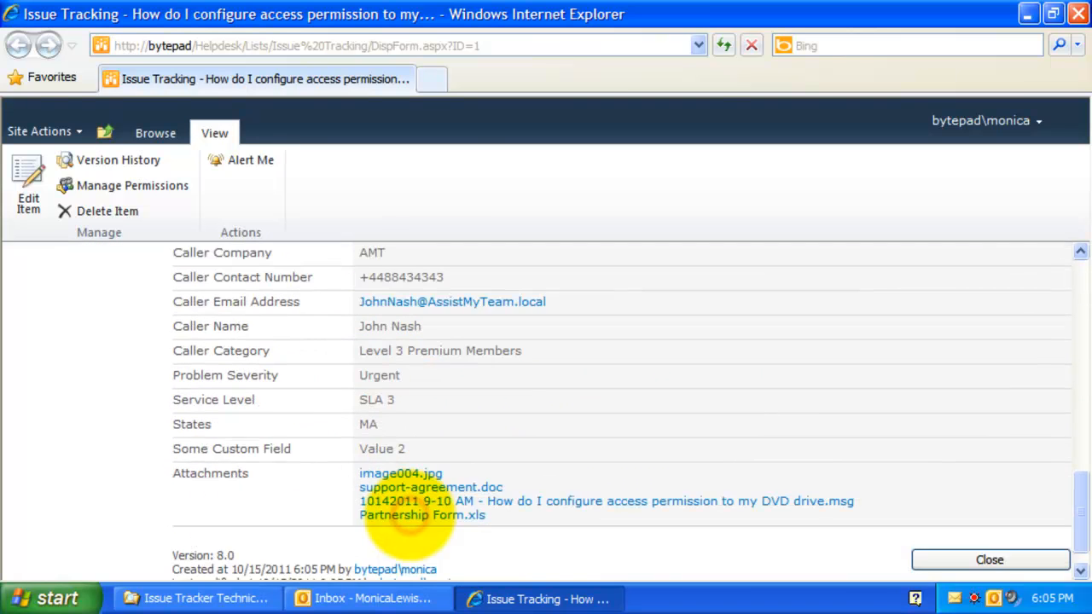
{"action": "left_click", "coordinate": [451, 371]}
{"action": "scroll", "coordinate": [477, 375], "scroll_direction": "up", "scroll_amount": 1}
{"action": "scroll", "coordinate": [524, 389], "scroll_direction": "down", "scroll_amount": 1}
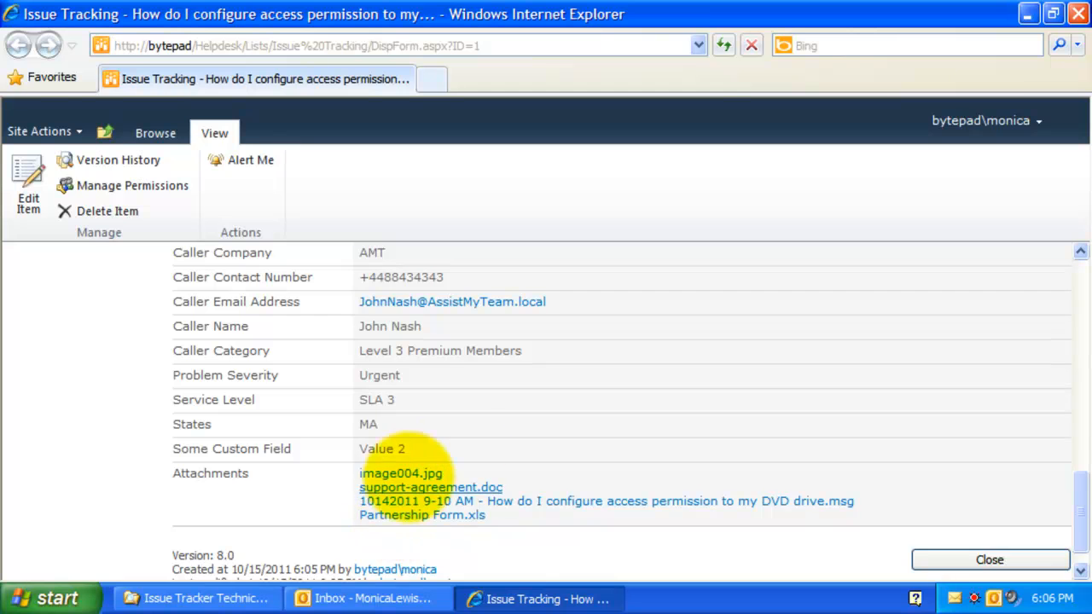
Step: Review the ticket's description, including the original message text, embedded picture and closing lines
{"action": "scroll", "coordinate": [463, 444], "scroll_direction": "up", "scroll_amount": 8}
{"action": "scroll", "coordinate": [463, 443], "scroll_direction": "up", "scroll_amount": 3}
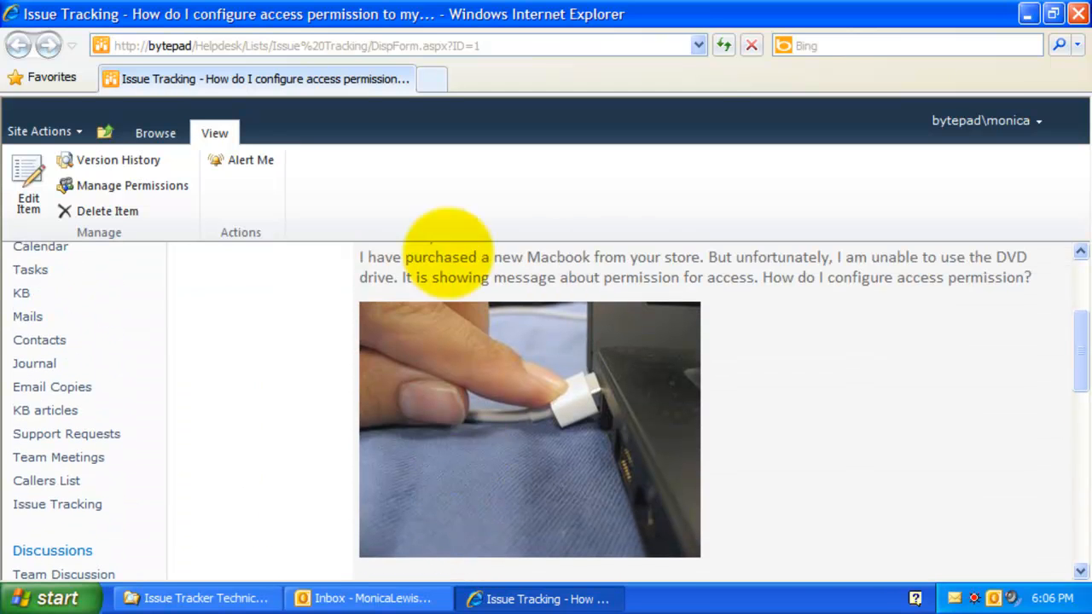
{"action": "left_click_drag", "start_coordinate": [455, 280], "coordinate": [435, 273]}
{"action": "scroll", "coordinate": [429, 275], "scroll_direction": "up", "scroll_amount": 1}
{"action": "left_click", "coordinate": [463, 377]}
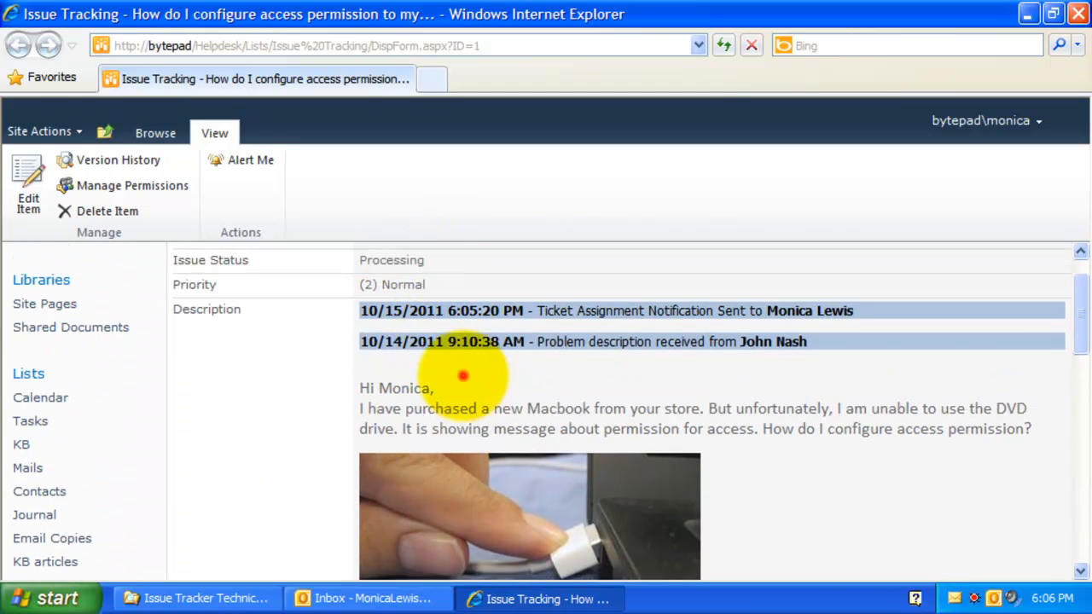
{"action": "scroll", "coordinate": [467, 379], "scroll_direction": "down", "scroll_amount": 3}
{"action": "left_click_drag", "start_coordinate": [486, 514], "coordinate": [424, 452]}
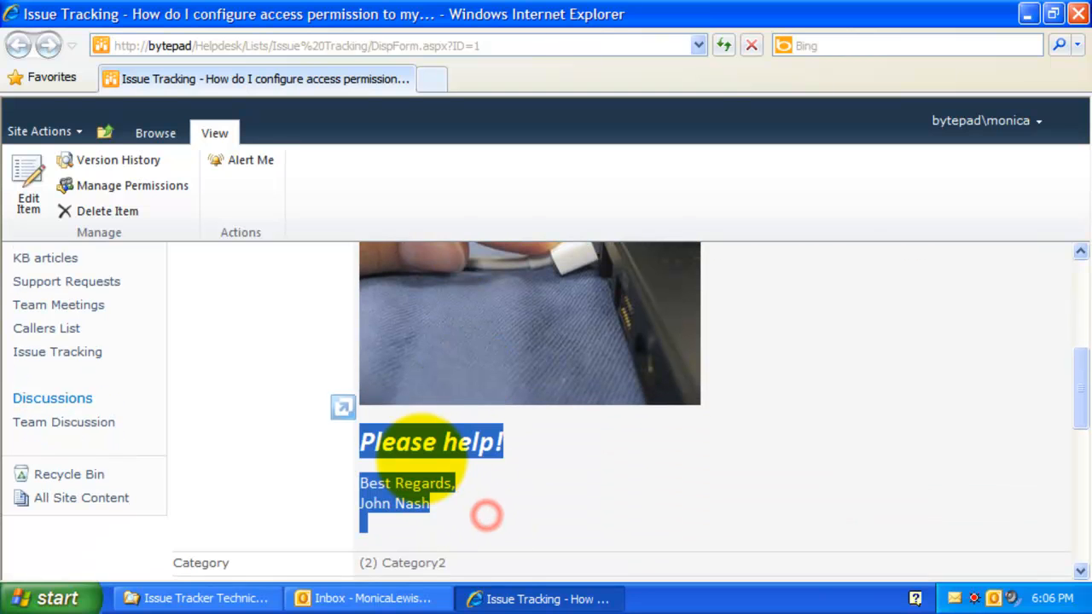
{"action": "left_click", "coordinate": [461, 486]}
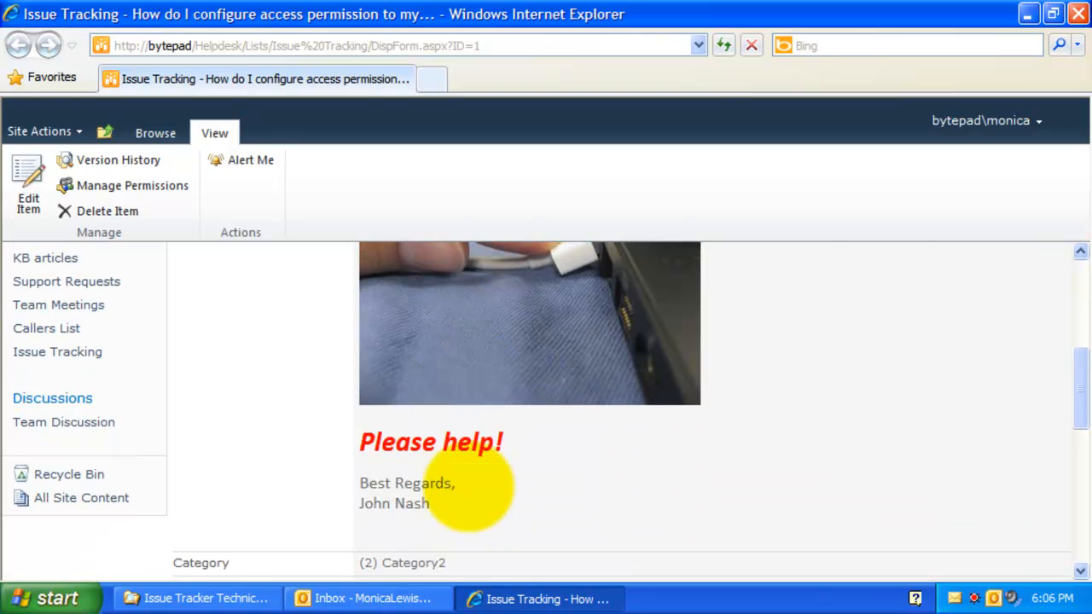
Step: Examine the ticket assignment notification entry at the start of the ticket's description
{"action": "scroll", "coordinate": [463, 482], "scroll_direction": "up", "scroll_amount": 5}
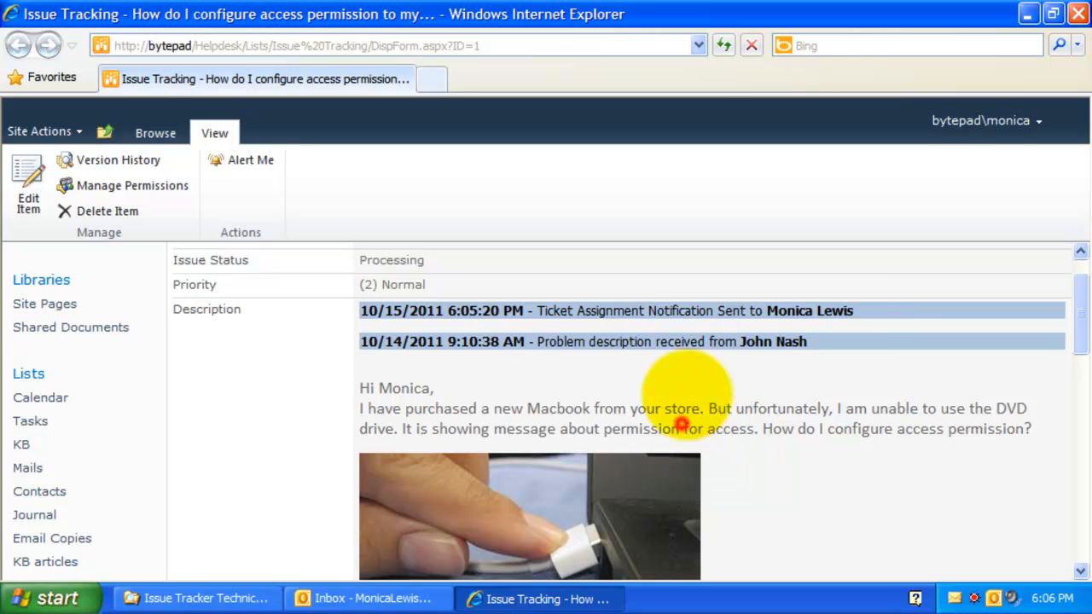
{"action": "left_click_drag", "start_coordinate": [866, 311], "coordinate": [386, 290]}
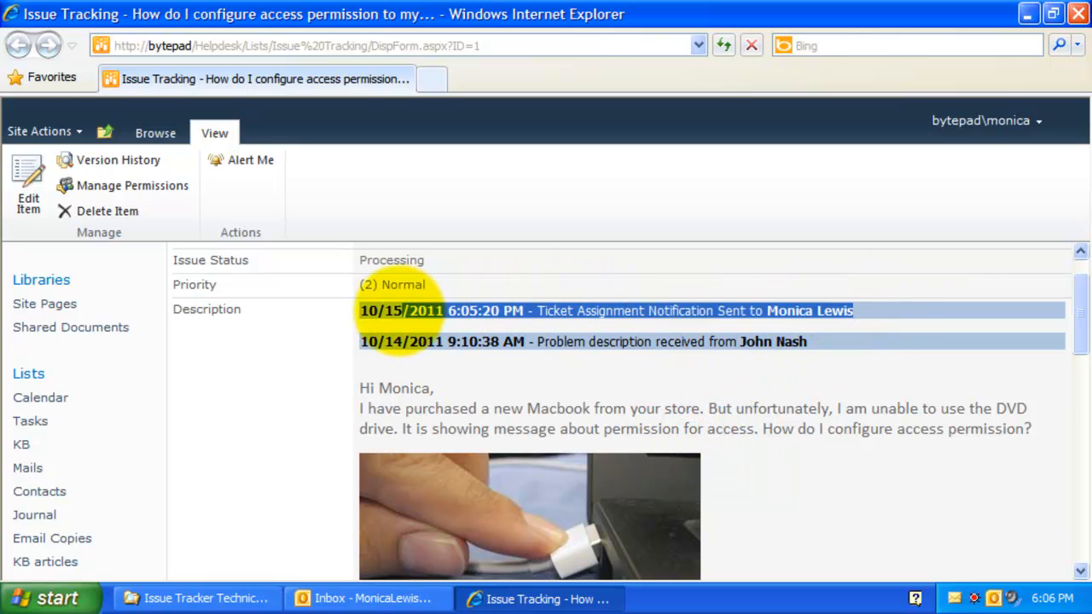
{"action": "left_click_drag", "start_coordinate": [542, 310], "coordinate": [802, 307]}
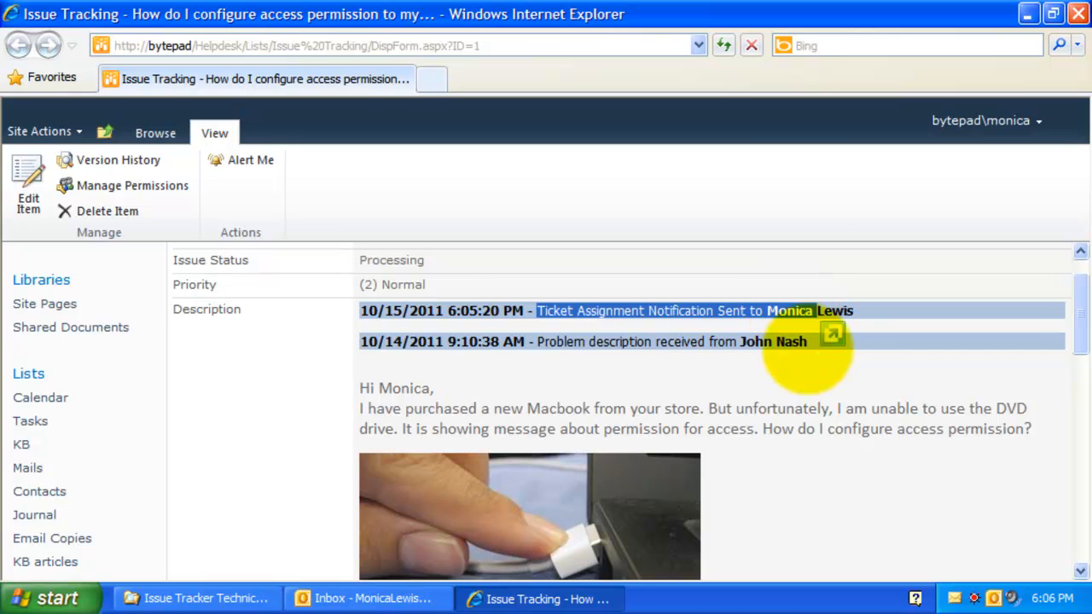
{"action": "left_click", "coordinate": [349, 602]}
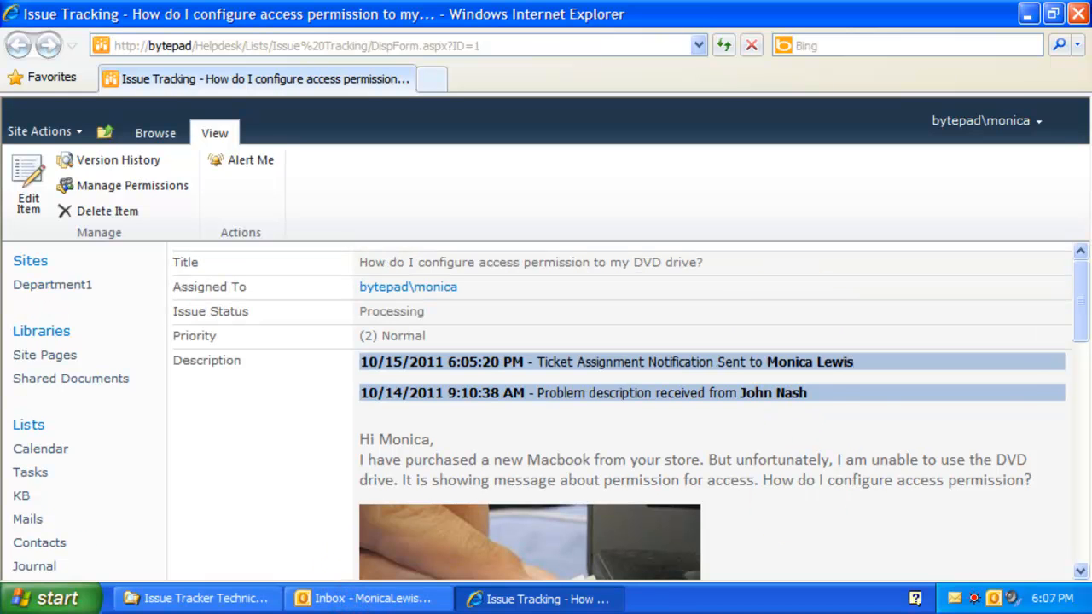
{"action": "left_click_drag", "start_coordinate": [870, 356], "coordinate": [537, 362]}
Step: Switch to Outlook and read the Ticket Assignment {CMA-1} notification email in the inbox
{"action": "left_click", "coordinate": [386, 600]}
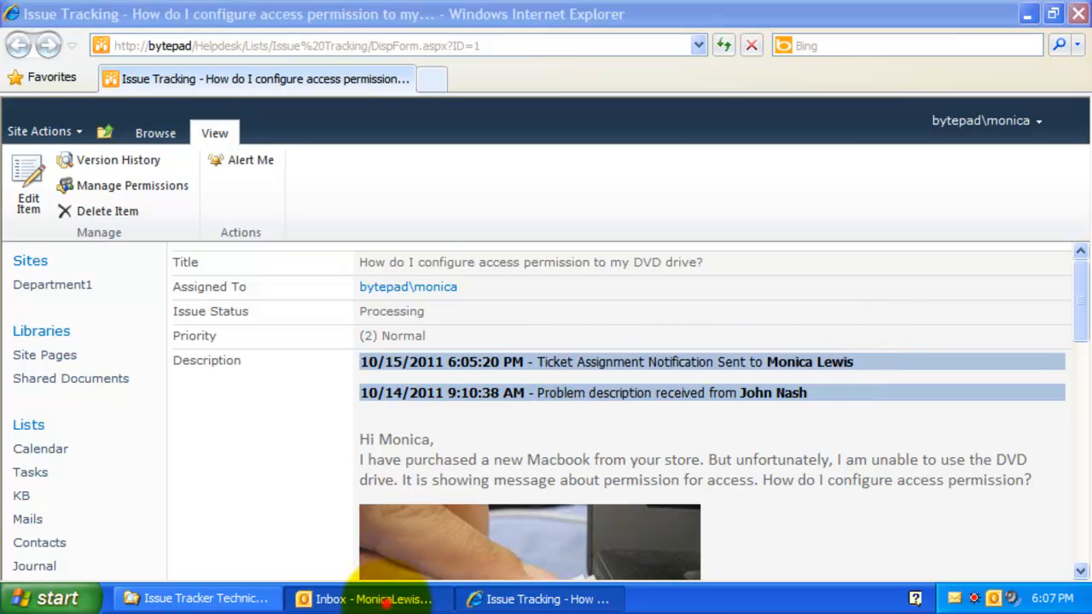
{"action": "left_click", "coordinate": [422, 269]}
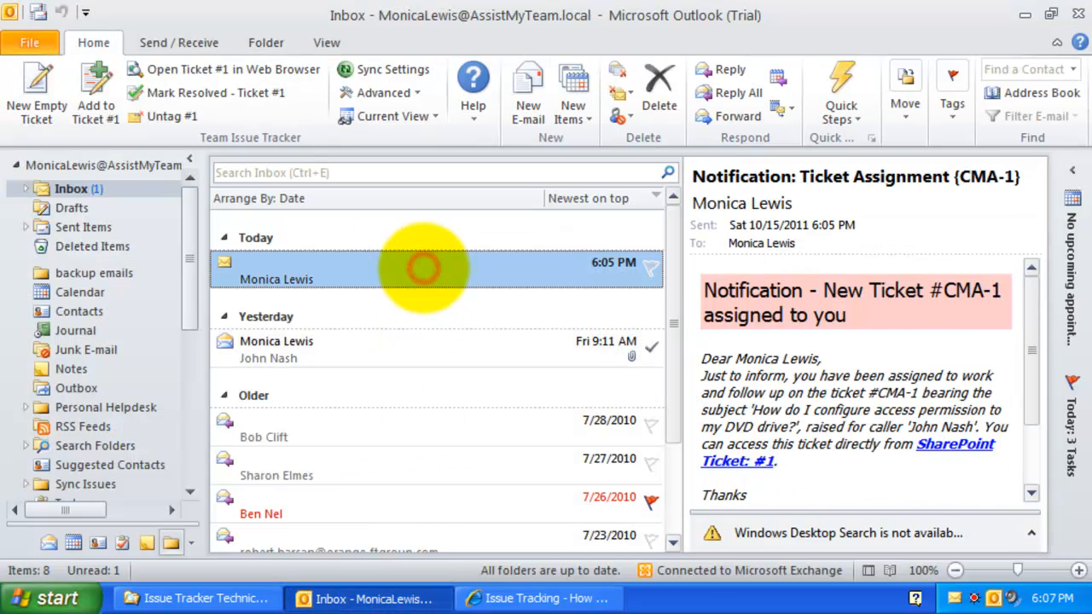
{"action": "scroll", "coordinate": [927, 330], "scroll_direction": "down", "scroll_amount": 1}
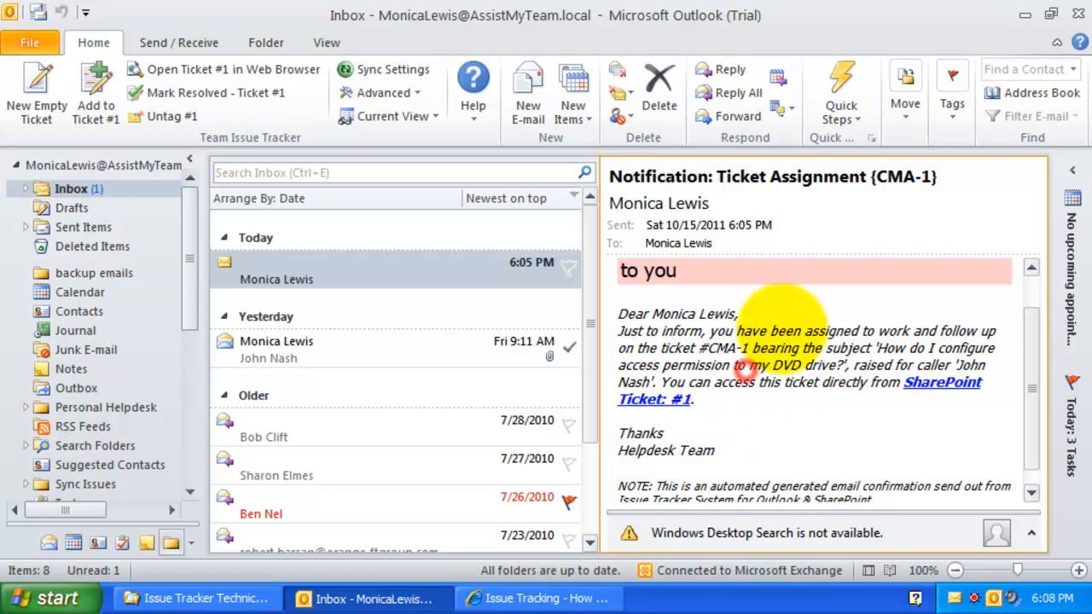
Step: Return to the ticket in Internet Explorer and check the date, time and recipient of the assignment notification entry
{"action": "left_click", "coordinate": [512, 598]}
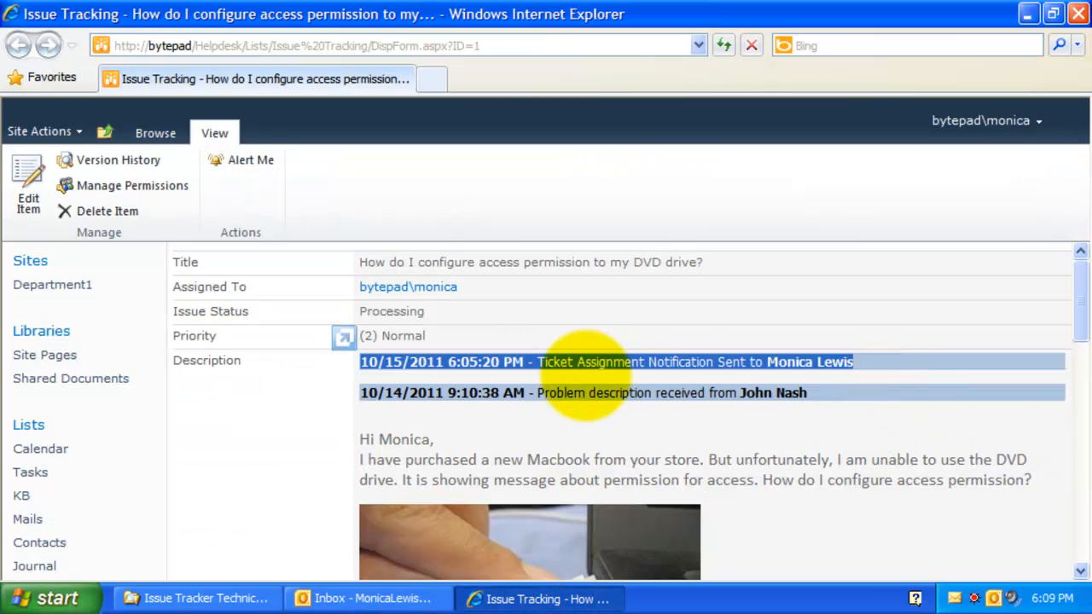
{"action": "left_click", "coordinate": [585, 364]}
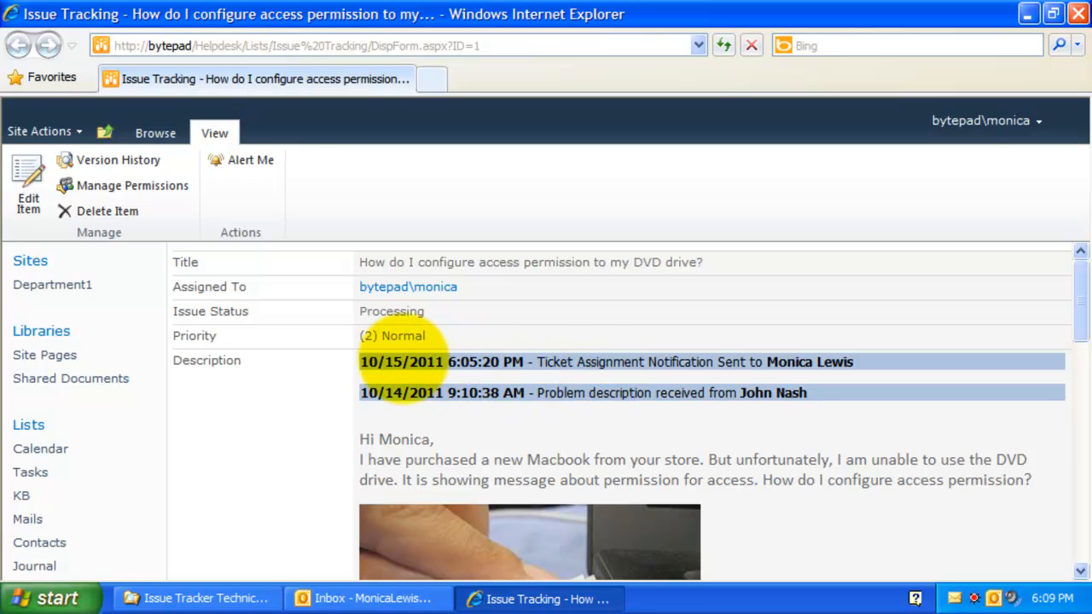
{"action": "left_click_drag", "start_coordinate": [362, 362], "coordinate": [749, 361]}
{"action": "left_click_drag", "start_coordinate": [527, 360], "coordinate": [361, 359]}
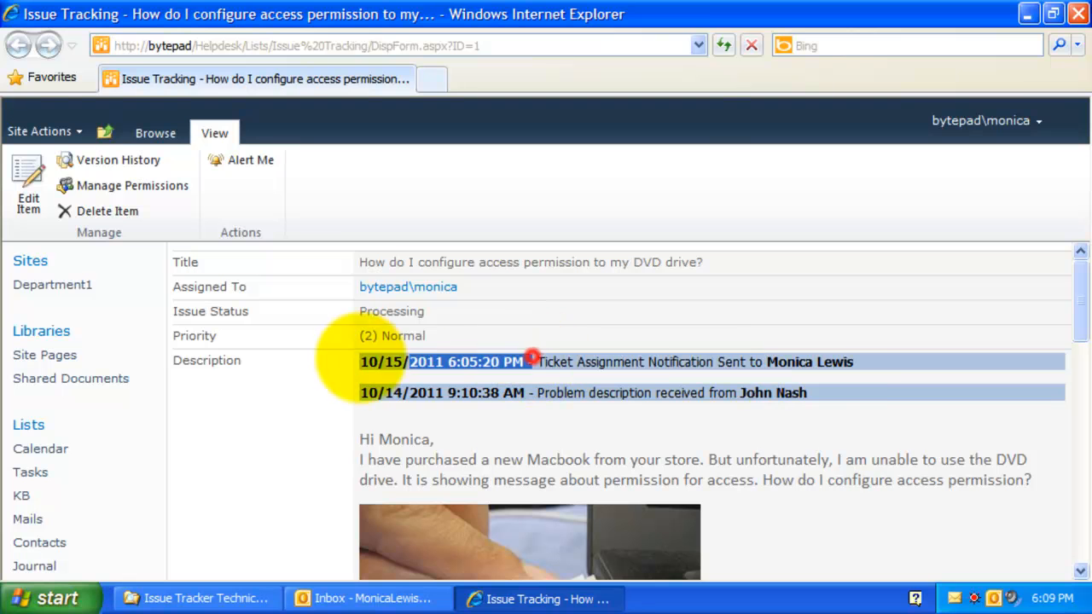
{"action": "left_click", "coordinate": [858, 365]}
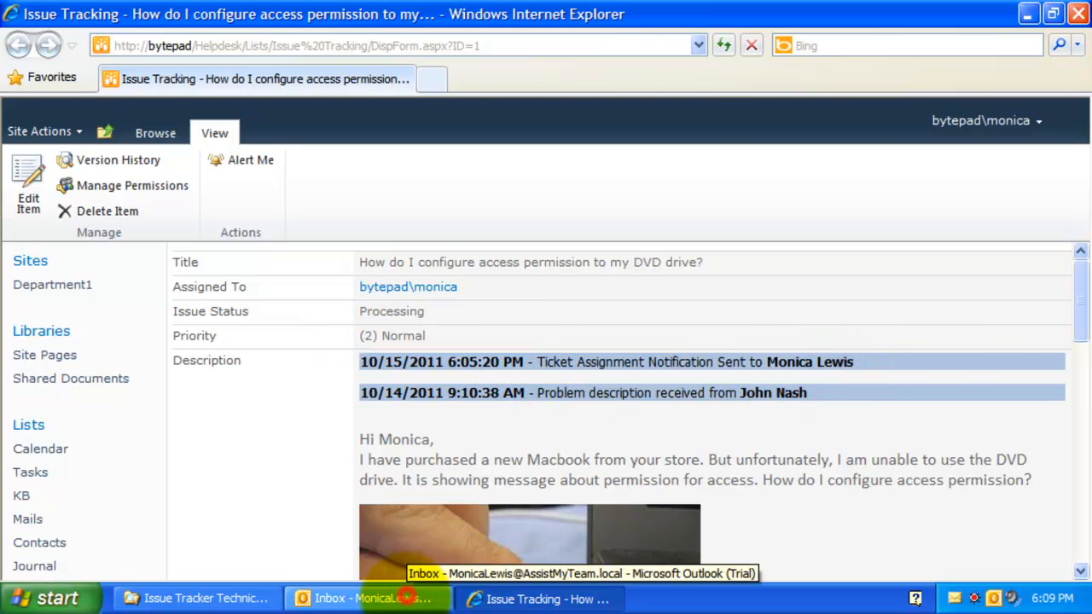
Step: Switch to Outlook and inspect the original DVD drive email's completion mark, ticket ID and ticket information
{"action": "left_click", "coordinate": [367, 597]}
{"action": "left_click", "coordinate": [424, 343]}
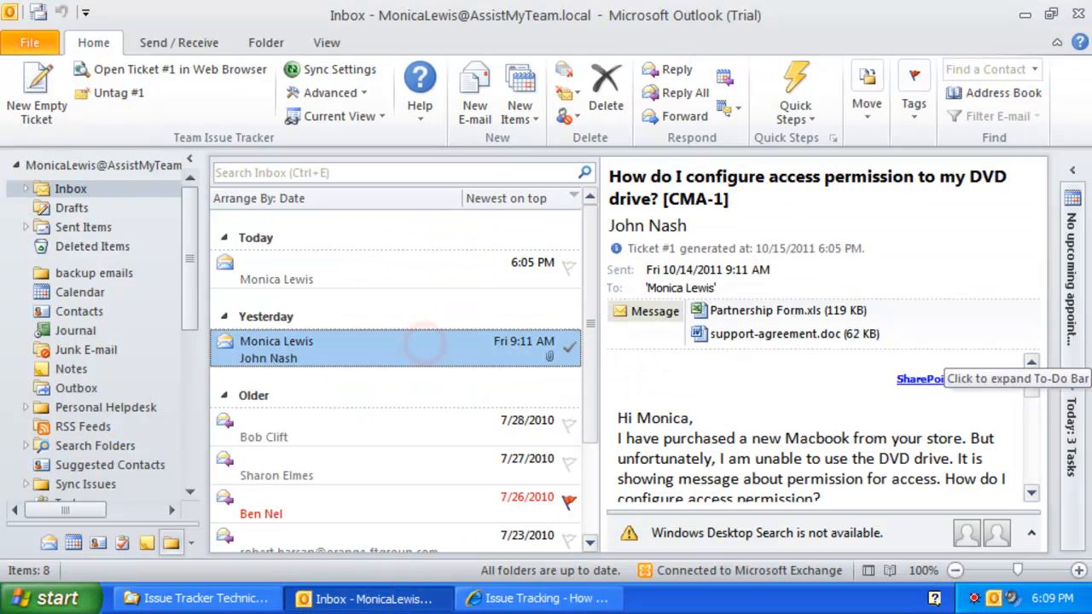
{"action": "left_click", "coordinate": [436, 344]}
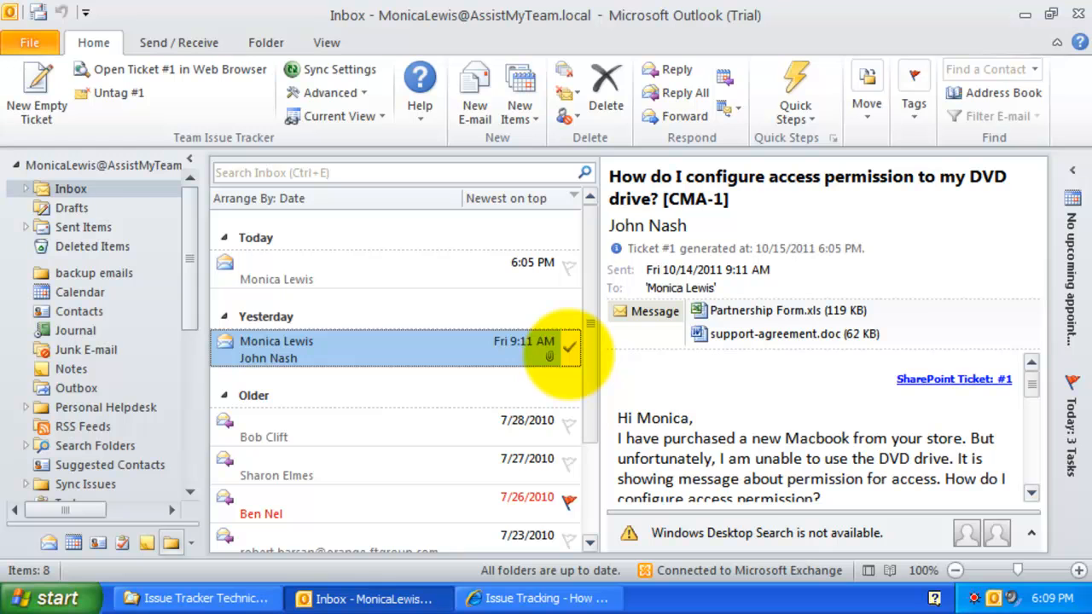
{"action": "left_click", "coordinate": [609, 357]}
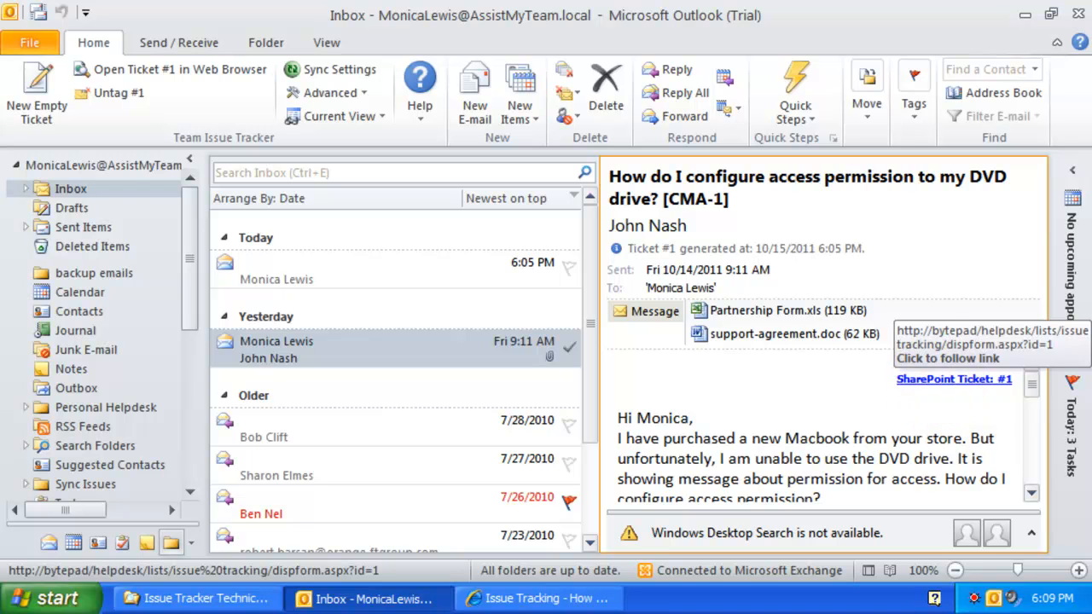
Step: Follow the email's SharePoint Ticket #1 link, look through the ticket page down to its attachments, and minimize the browser
{"action": "left_click", "coordinate": [952, 396]}
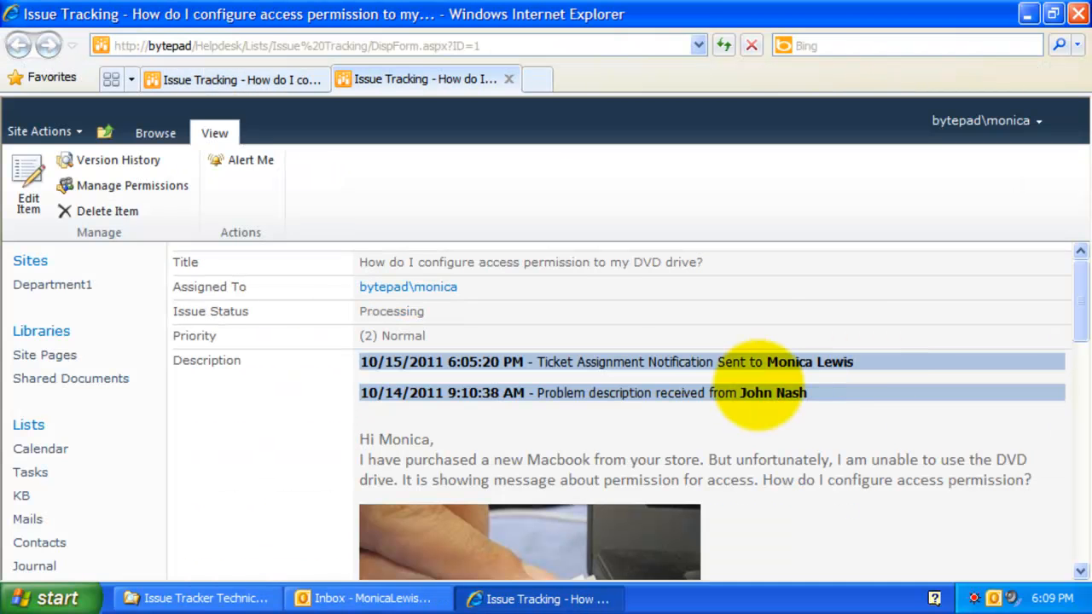
{"action": "scroll", "coordinate": [792, 457], "scroll_direction": "down", "scroll_amount": 10}
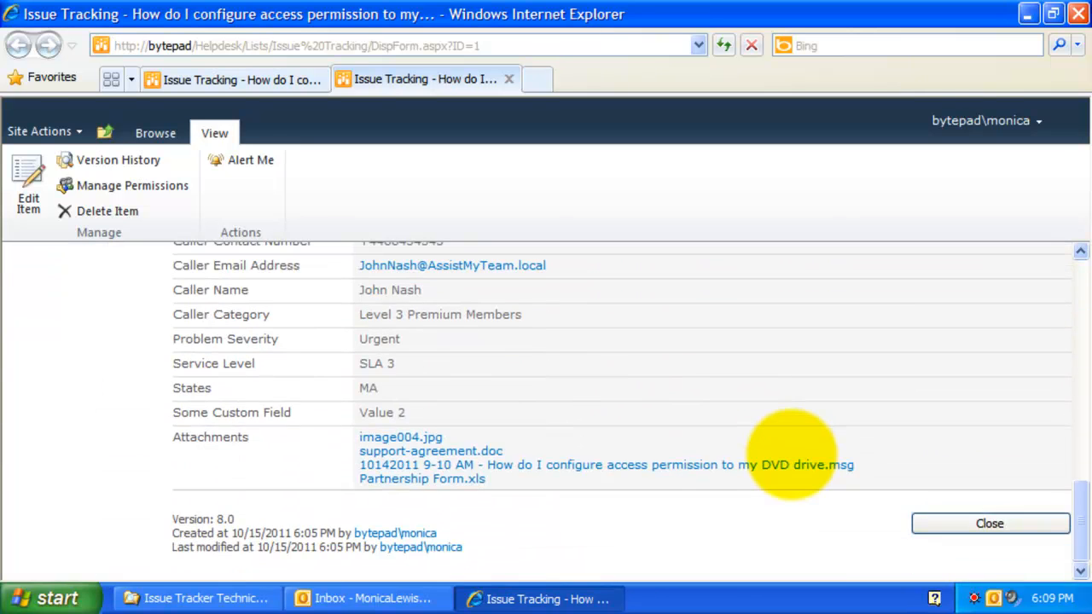
{"action": "left_click", "coordinate": [1027, 15]}
Step: Open the DVD drive email in its own window and examine the subject line carrying the ticket ID [CMA-1]
{"action": "left_click", "coordinate": [484, 352]}
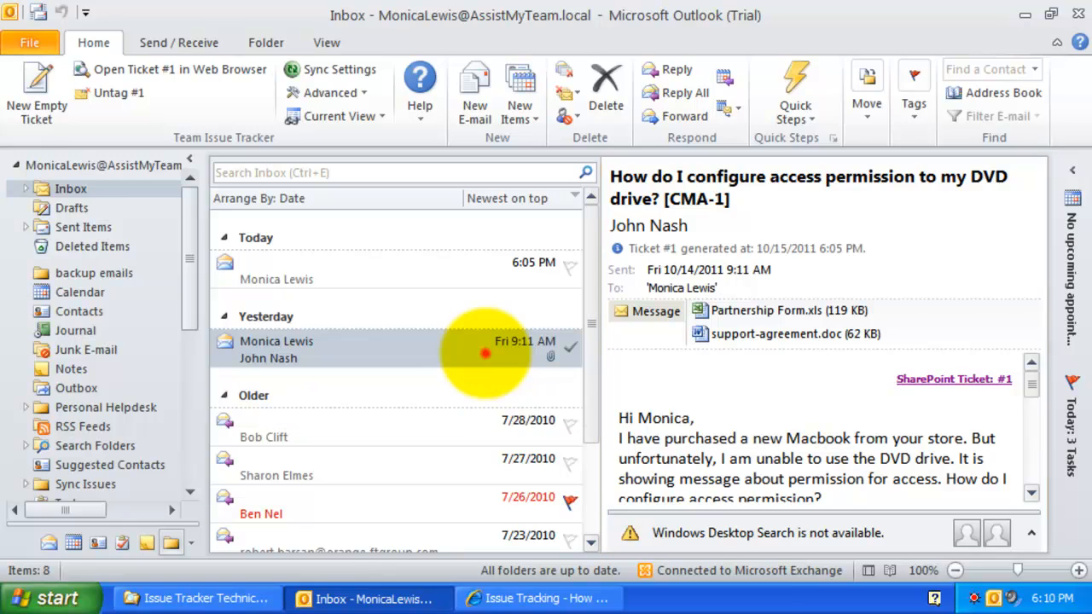
{"action": "double_click", "coordinate": [484, 352]}
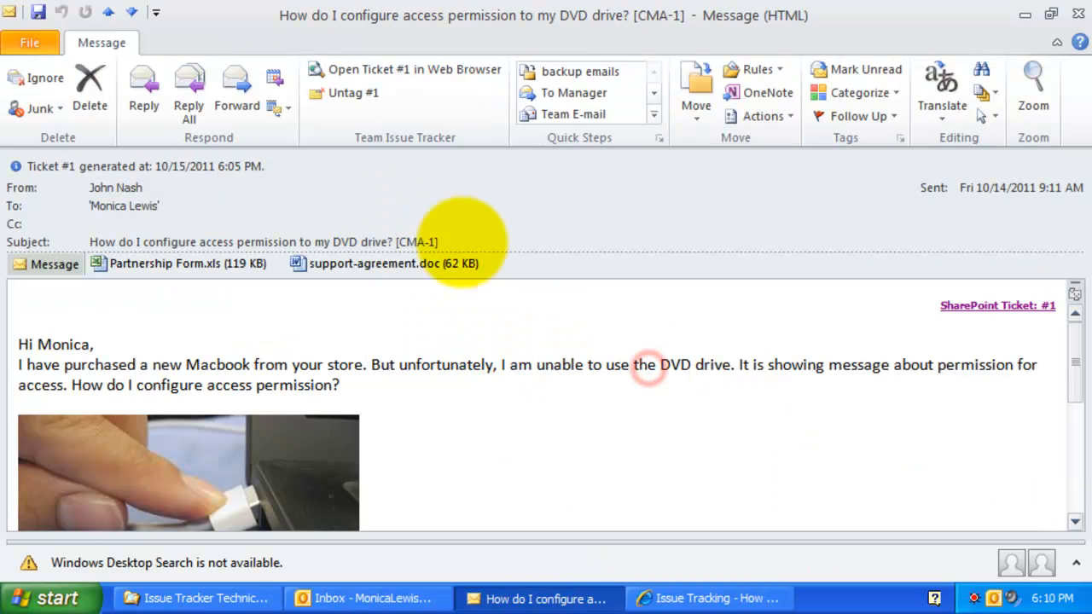
{"action": "left_click_drag", "start_coordinate": [470, 244], "coordinate": [87, 235]}
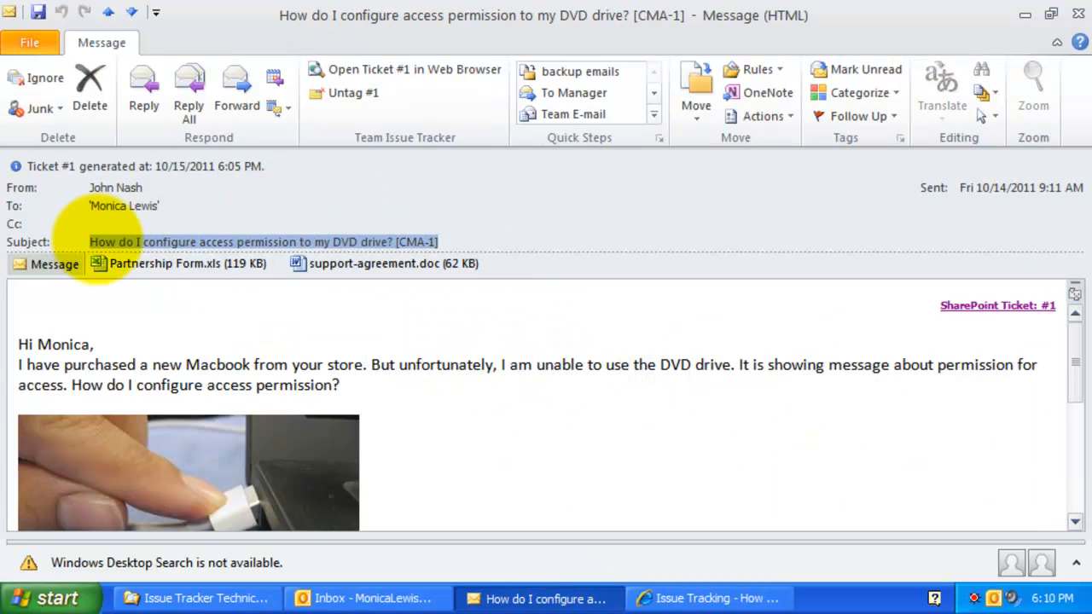
Step: Highlight the ticket ID [CMA-1] at the end of the DVD drive email's subject line to examine it
{"action": "left_click", "coordinate": [94, 239]}
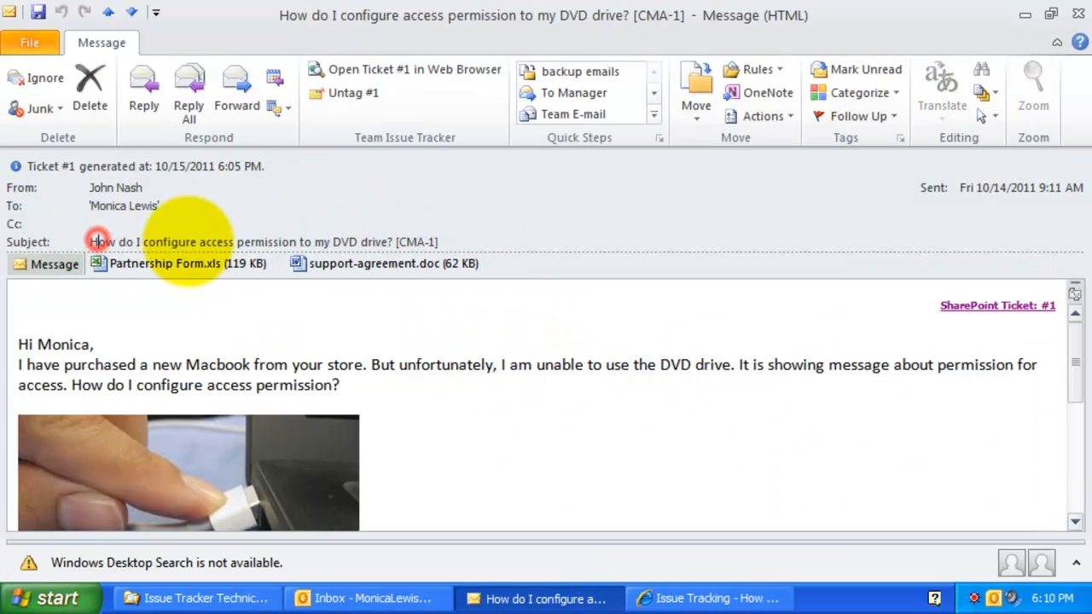
{"action": "double_click", "coordinate": [439, 242]}
{"action": "left_click", "coordinate": [589, 386]}
{"action": "left_click", "coordinate": [468, 245]}
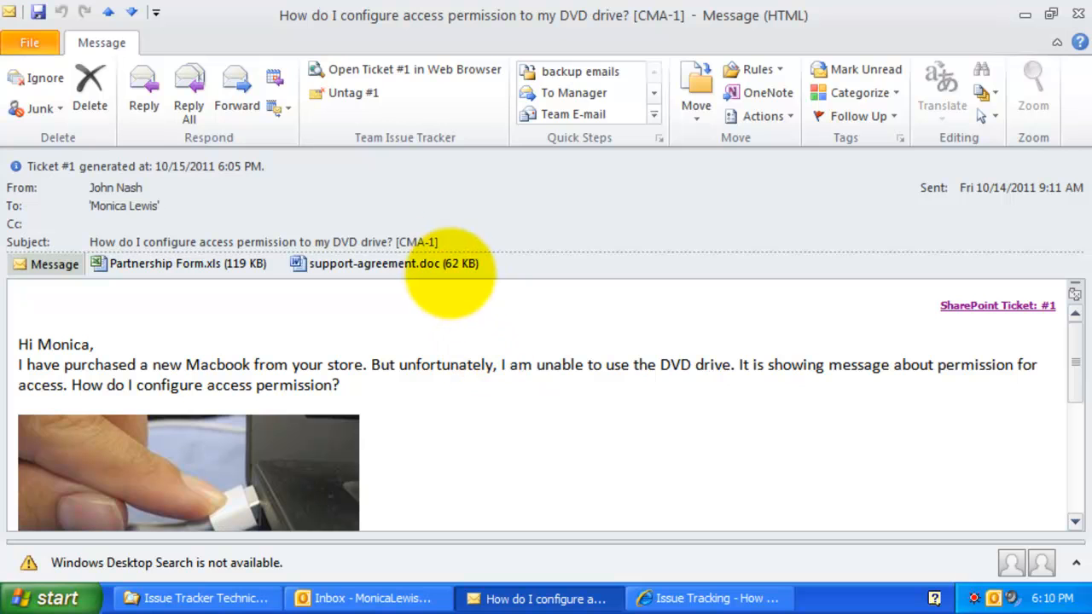
{"action": "double_click", "coordinate": [440, 241]}
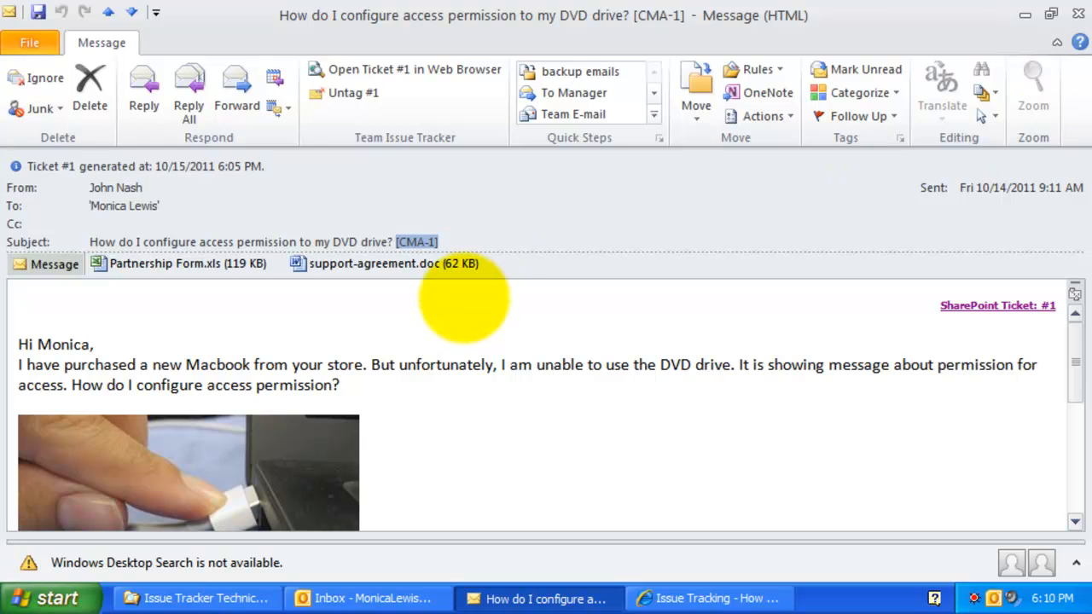
{"action": "left_click", "coordinate": [449, 241]}
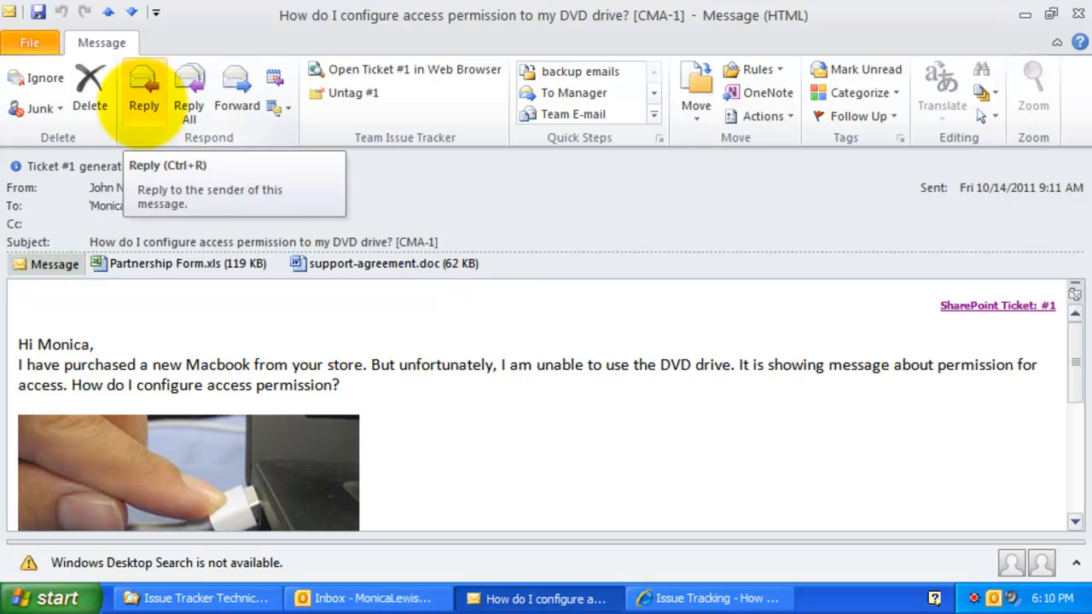
{"action": "left_click_drag", "start_coordinate": [444, 241], "coordinate": [398, 241]}
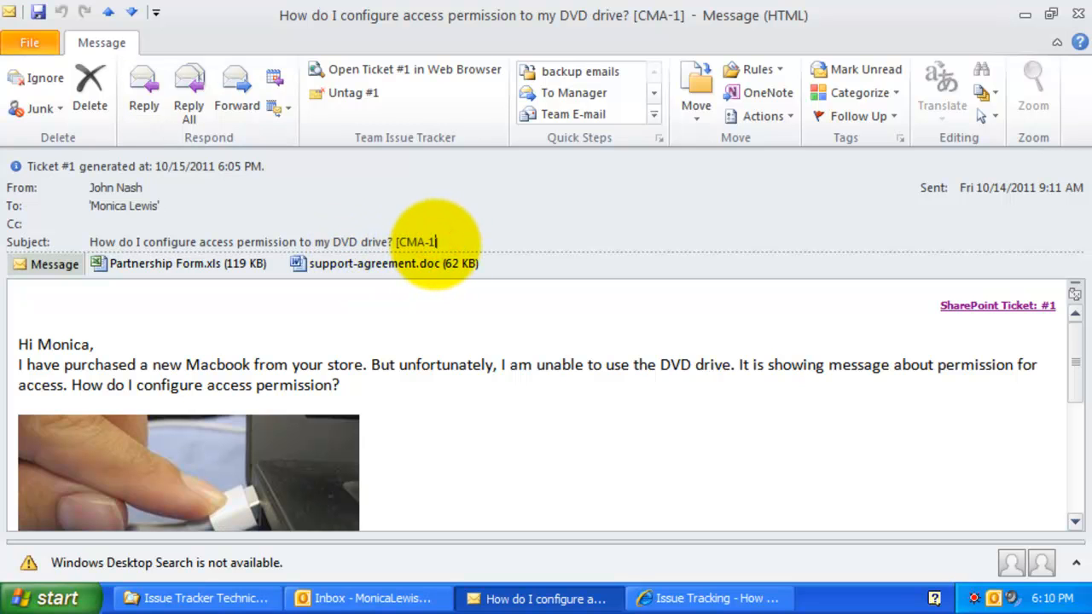
{"action": "left_click", "coordinate": [435, 243]}
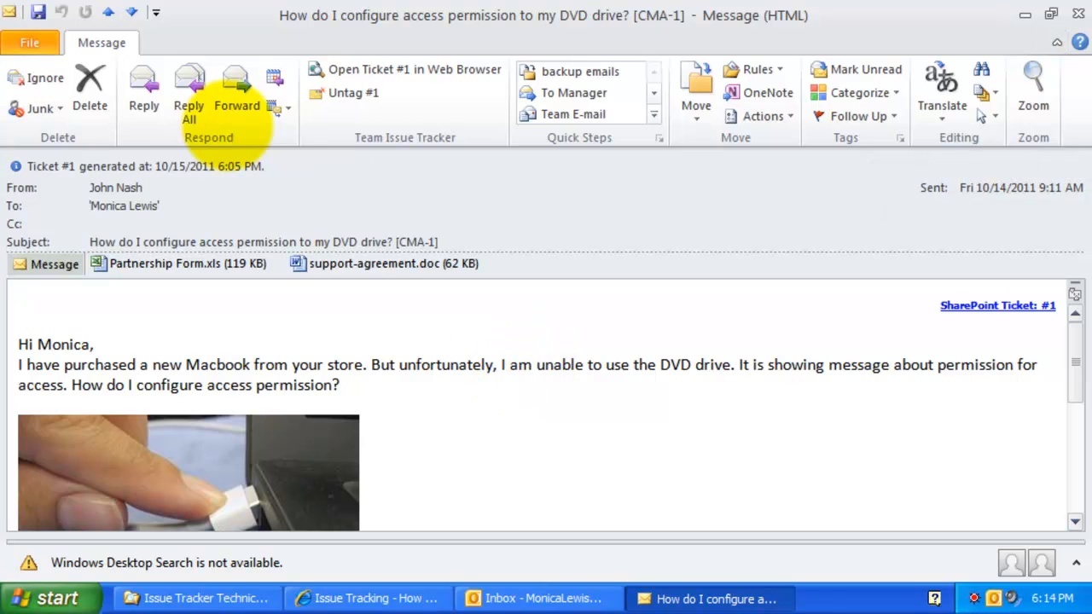
Step: Reply to the caller with the DVD or CD Sharing instructions, sign off with "Best Regards,", the technician's first name and "AMT Helpdesk", and send
{"action": "left_click", "coordinate": [141, 90]}
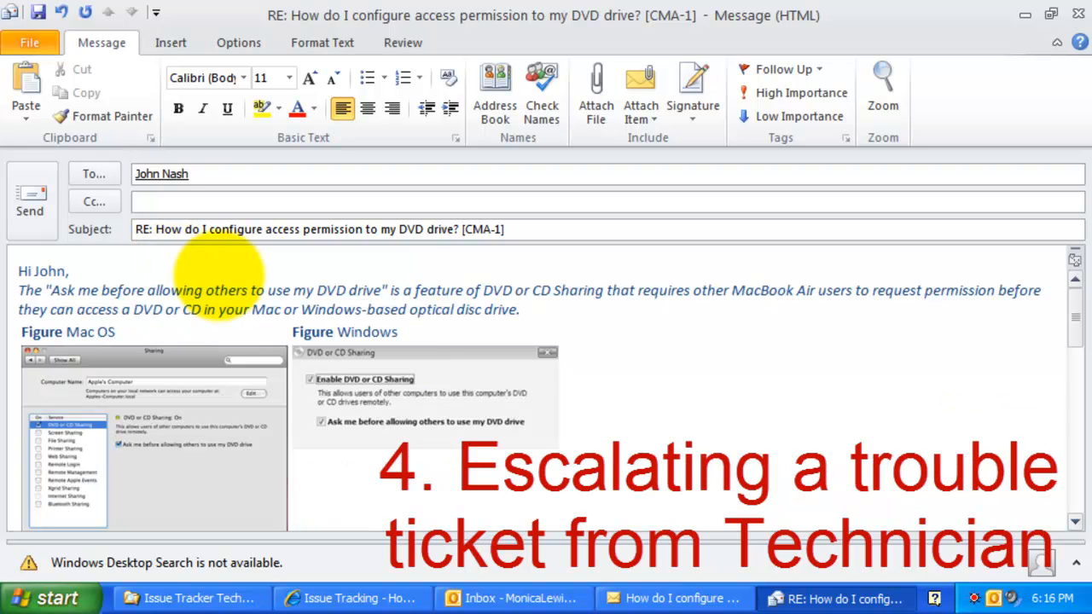
{"action": "scroll", "coordinate": [756, 463], "scroll_direction": "down", "scroll_amount": 6}
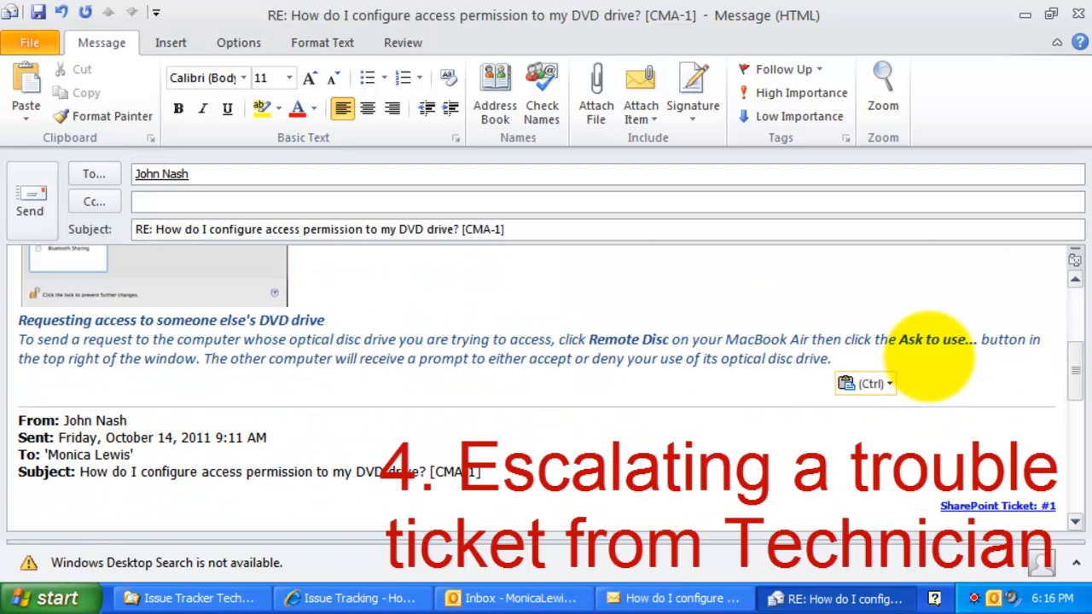
{"action": "key", "text": "Return"}
{"action": "key", "text": "Return"}
{"action": "type", "text": "Best Regards,"}
{"action": "key", "text": "Return"}
{"action": "type", "text": "Monica"}
{"action": "key", "text": "Return"}
{"action": "type", "text": "AMT Helpdesk"}
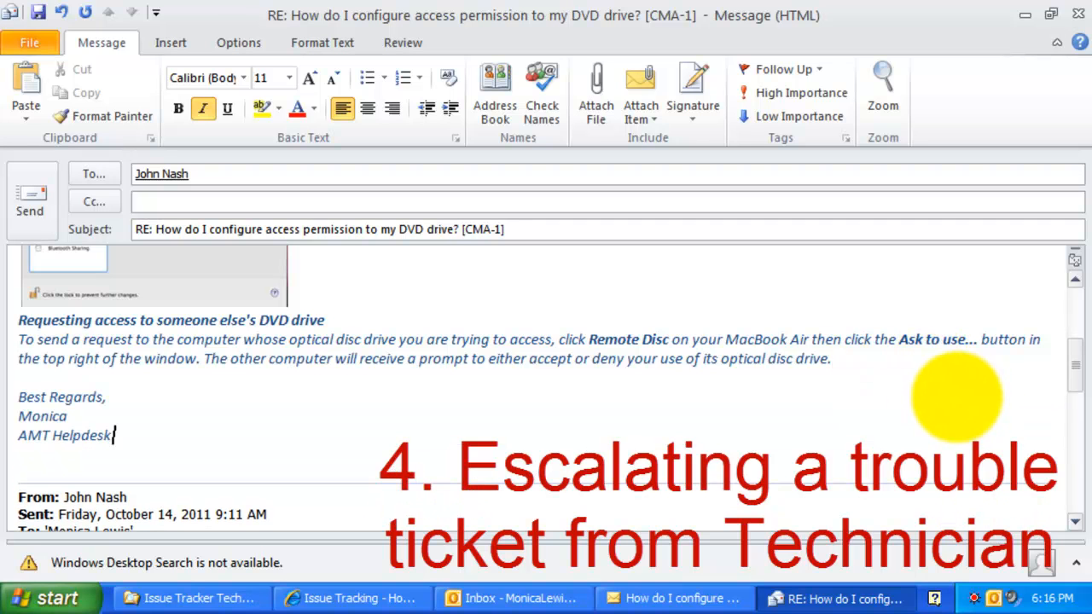
{"action": "left_click_drag", "start_coordinate": [1075, 363], "coordinate": [1071, 290]}
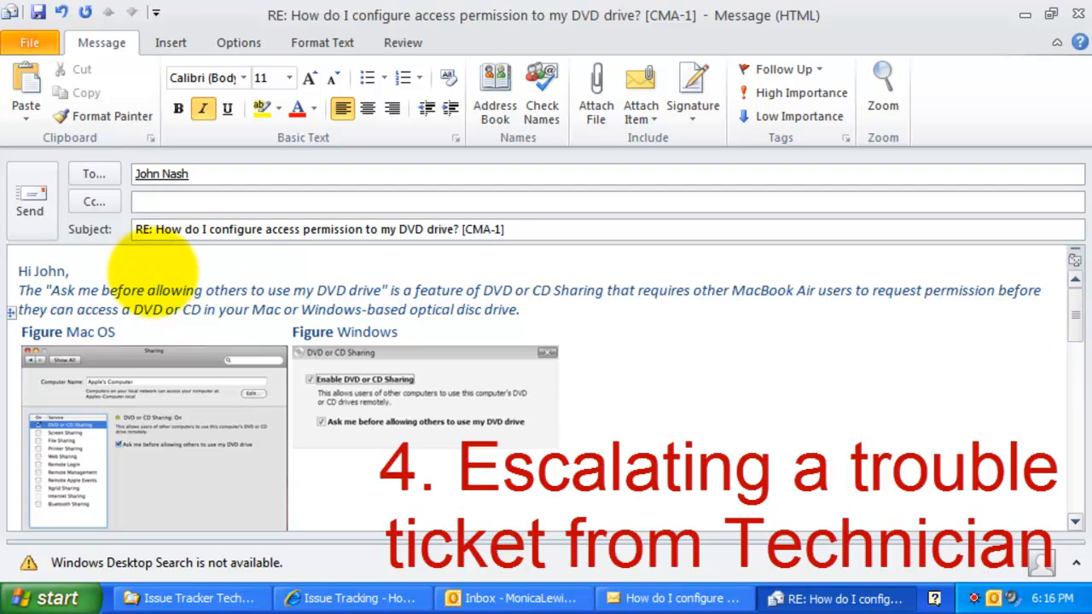
{"action": "left_click", "coordinate": [30, 201]}
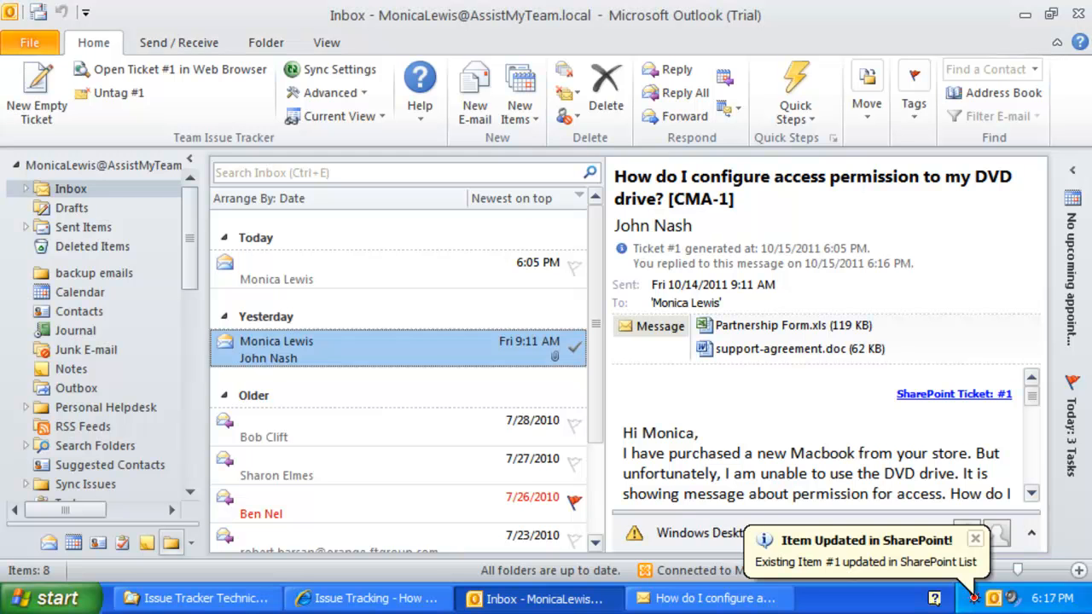
Step: Switch to Internet Explorer, refresh ticket #1, and examine the technician's reply entry, its new attachment and the ticket's attachments list
{"action": "left_click", "coordinate": [367, 598]}
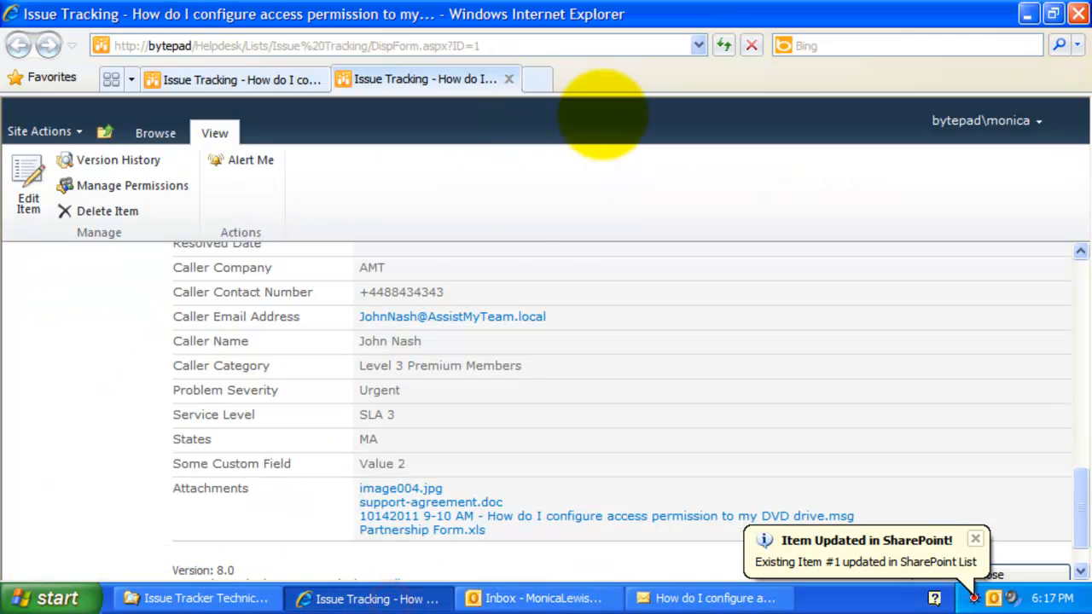
{"action": "left_click", "coordinate": [721, 45]}
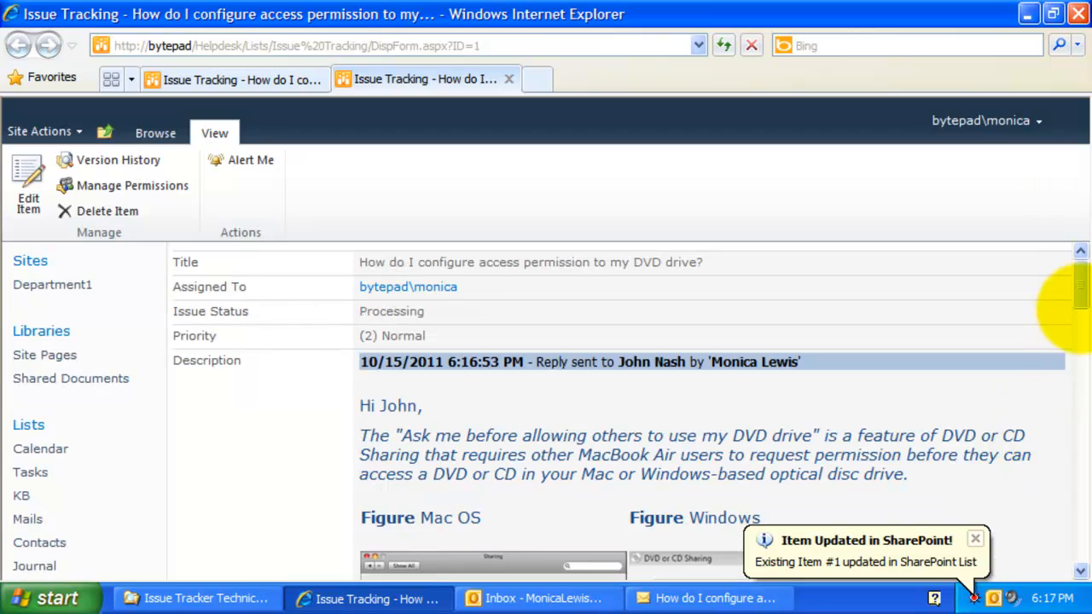
{"action": "scroll", "coordinate": [1079, 285], "scroll_direction": "down", "scroll_amount": 1}
{"action": "left_click_drag", "start_coordinate": [362, 365], "coordinate": [427, 367]}
{"action": "scroll", "coordinate": [436, 416], "scroll_direction": "down", "scroll_amount": 6}
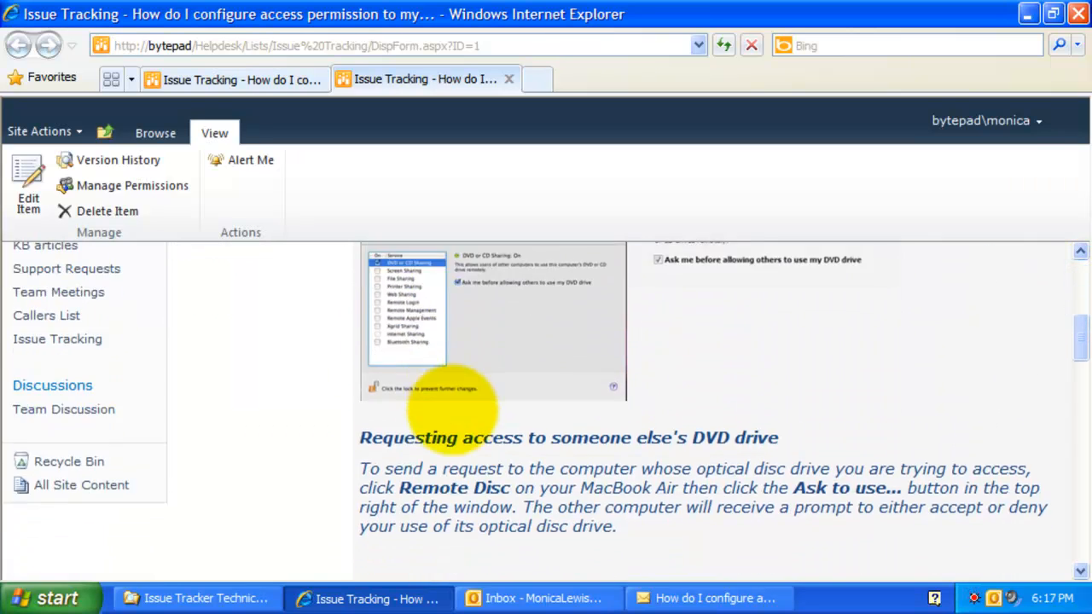
{"action": "scroll", "coordinate": [438, 407], "scroll_direction": "down", "scroll_amount": 5}
{"action": "left_click", "coordinate": [517, 370]}
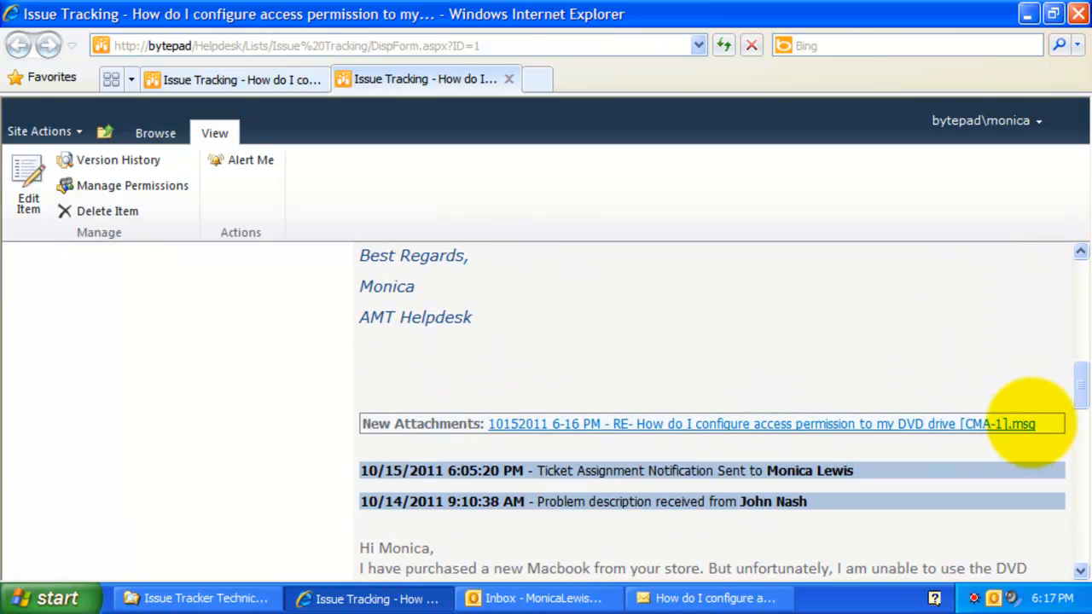
{"action": "left_click_drag", "start_coordinate": [1079, 375], "coordinate": [1080, 519]}
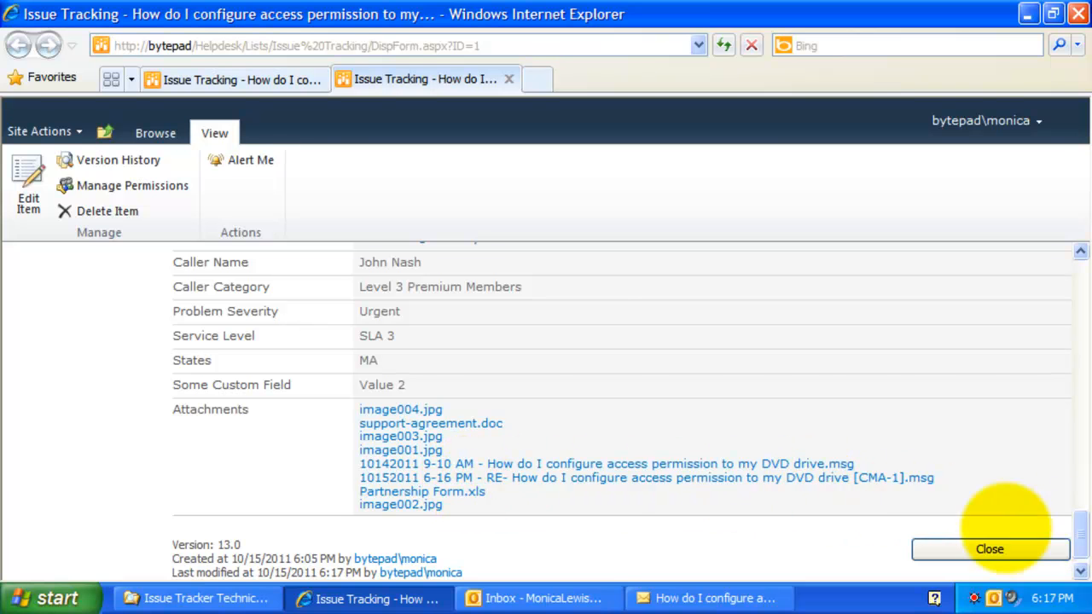
{"action": "scroll", "coordinate": [975, 383], "scroll_direction": "up", "scroll_amount": 15}
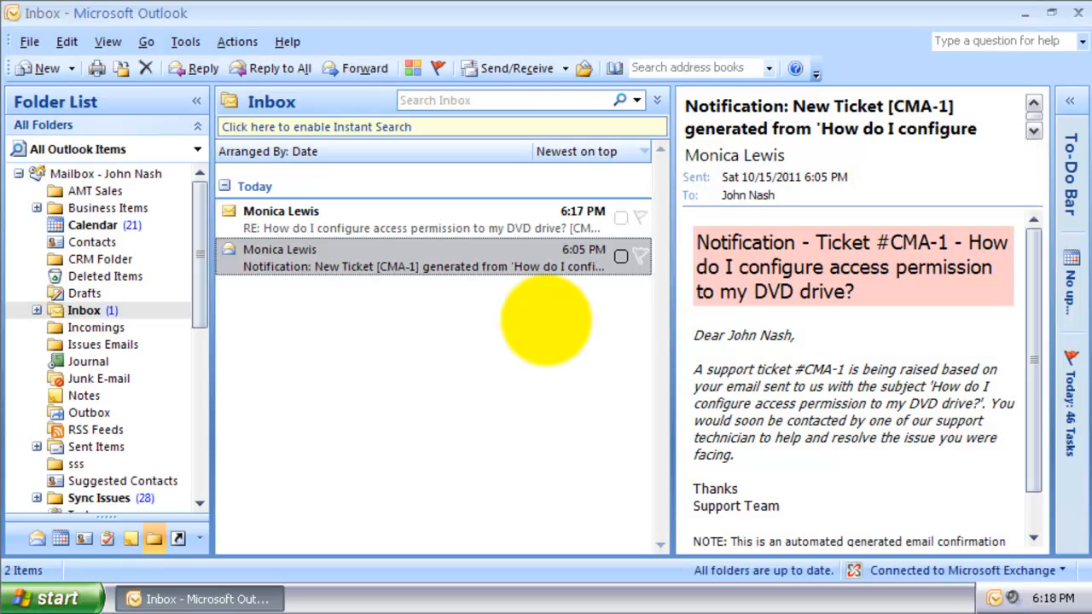
Step: From the caller's Outlook inbox, reply to the technician's email with thanks and the question "how do I order the extended warranty?", and send it
{"action": "left_click", "coordinate": [510, 220]}
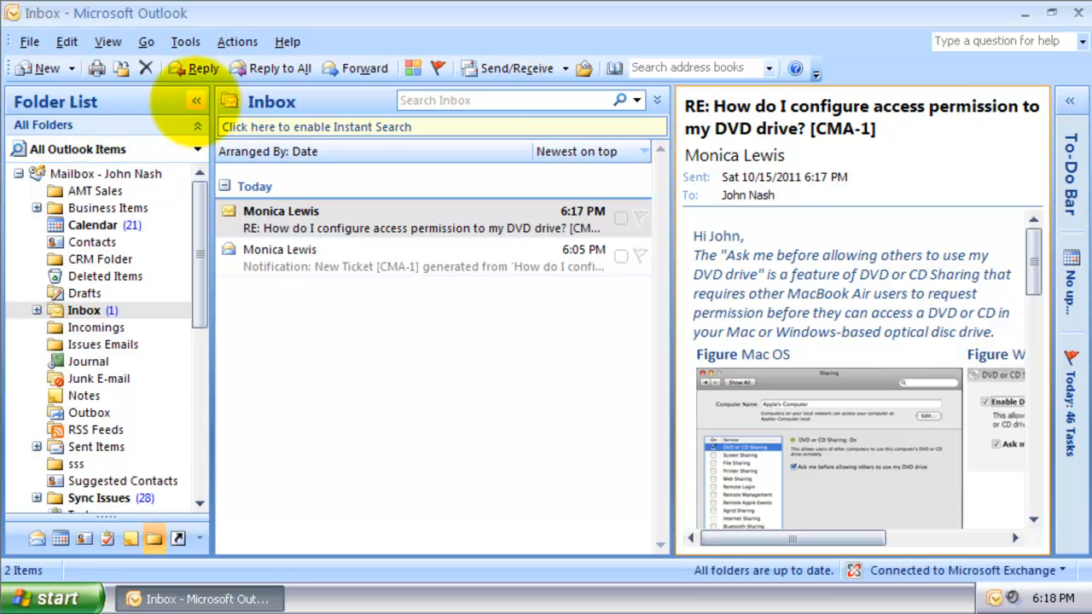
{"action": "left_click", "coordinate": [195, 101]}
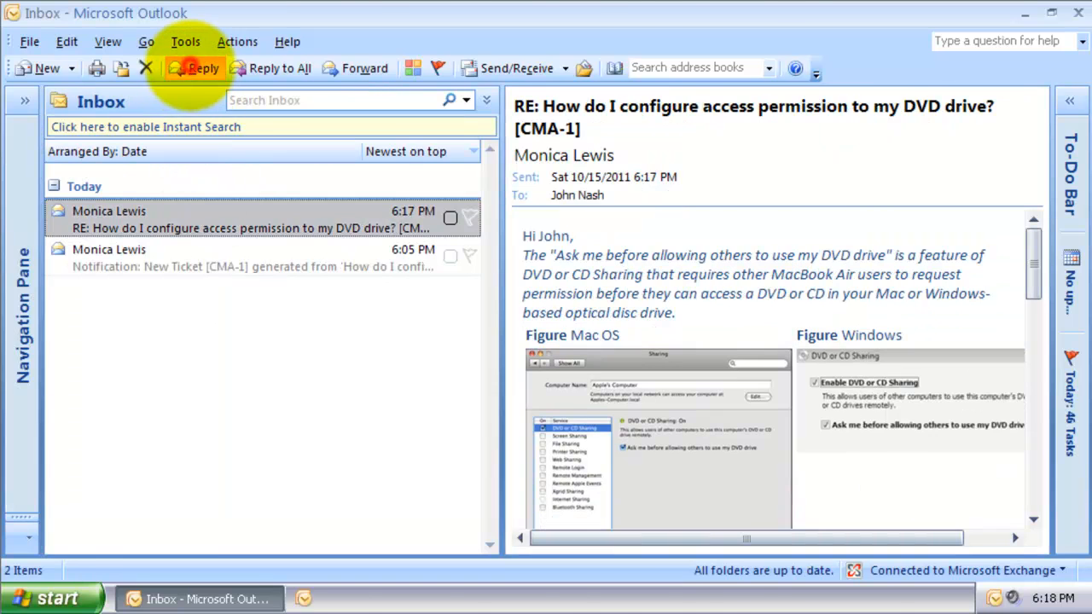
{"action": "left_click", "coordinate": [191, 68]}
{"action": "type", "text": "Hi "}
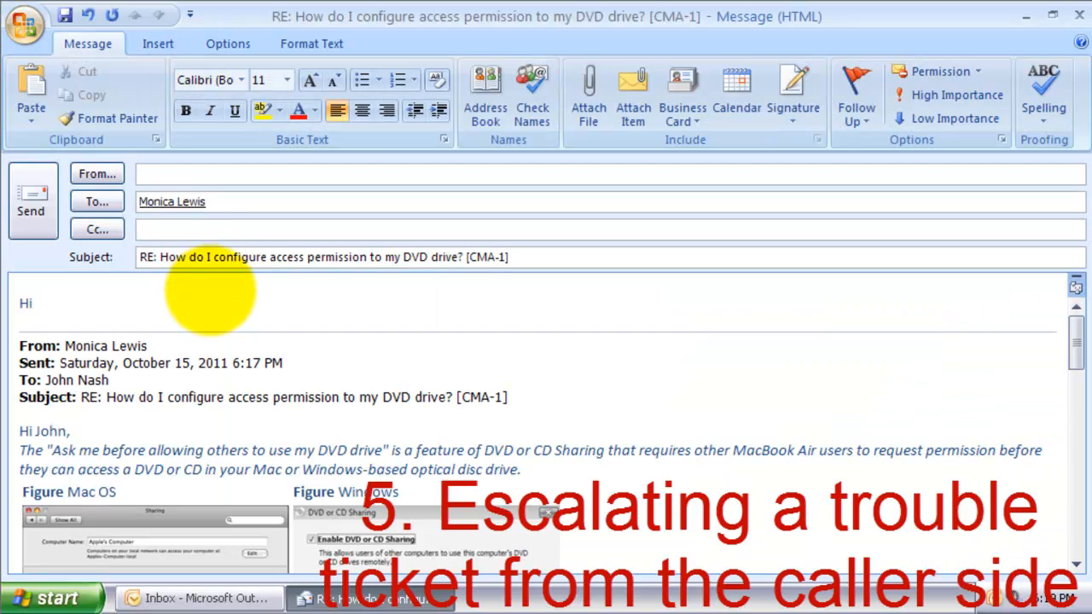
{"action": "type", "text": "Monica, Thank you for the response. I tried what you had instructed, and it worked. Thank you very much! By the way, how do I order the extended warranty?  John N"}
{"action": "type", "text": "ash"}
{"action": "key", "text": "Return"}
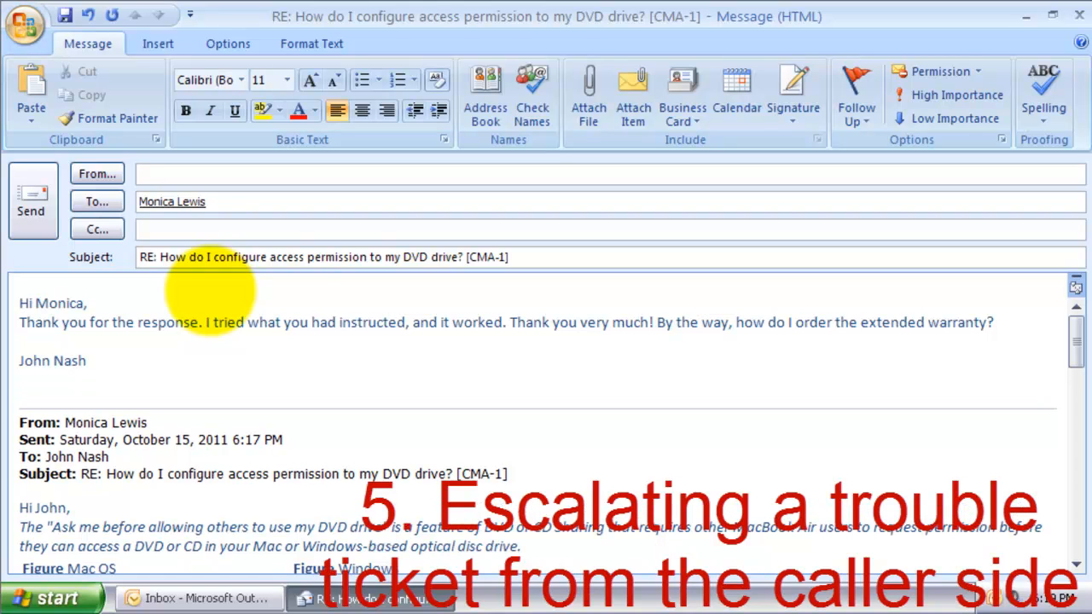
{"action": "left_click", "coordinate": [43, 198]}
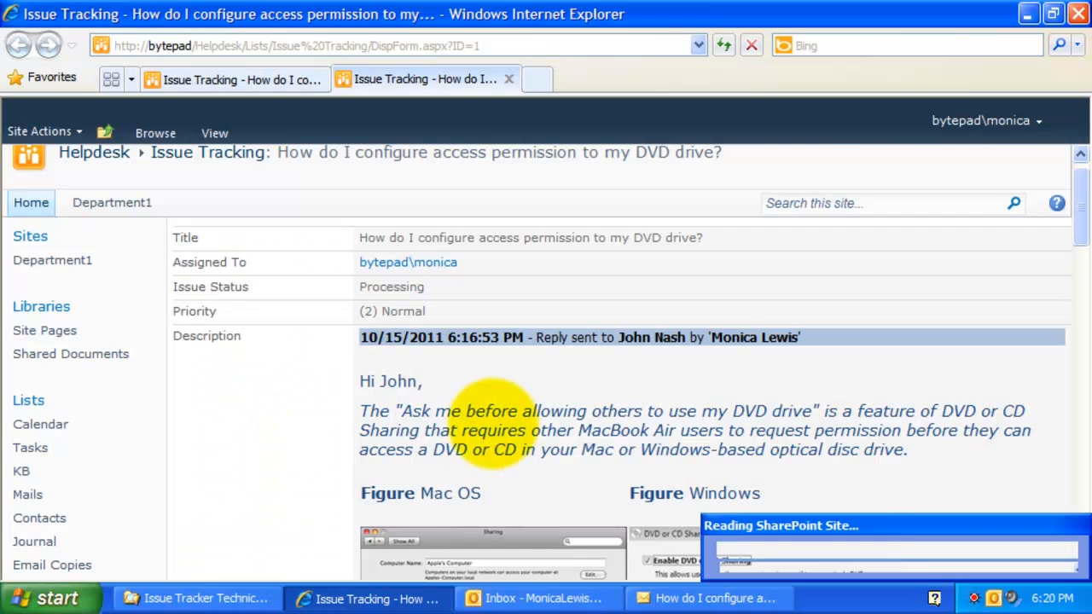
Step: Switch to the technician's Outlook, view the caller's new reply, and reload the ticket page in Internet Explorer
{"action": "left_click", "coordinate": [559, 598]}
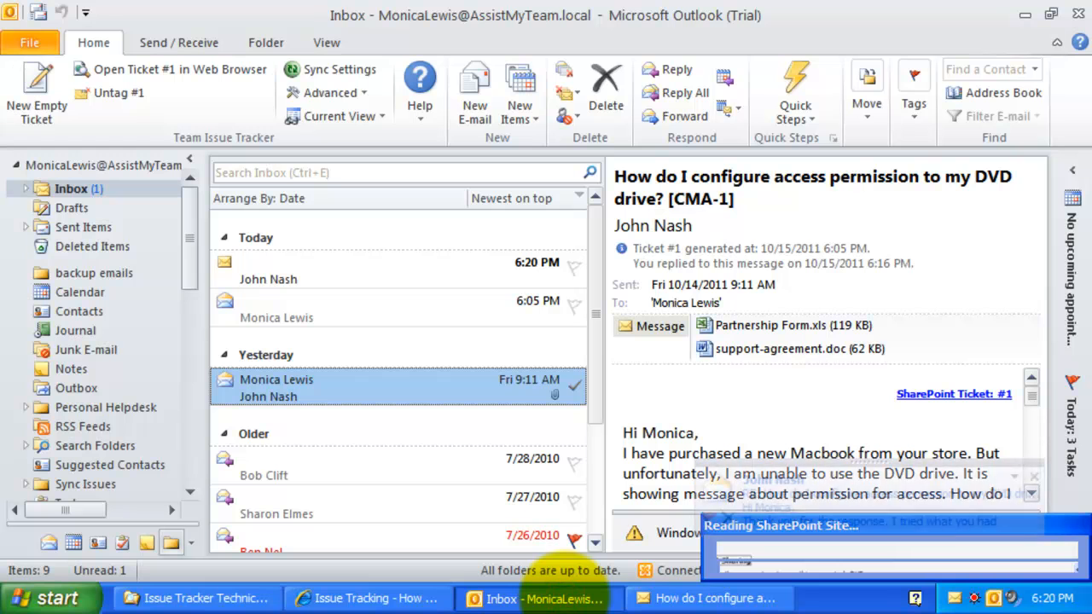
{"action": "left_click", "coordinate": [420, 276]}
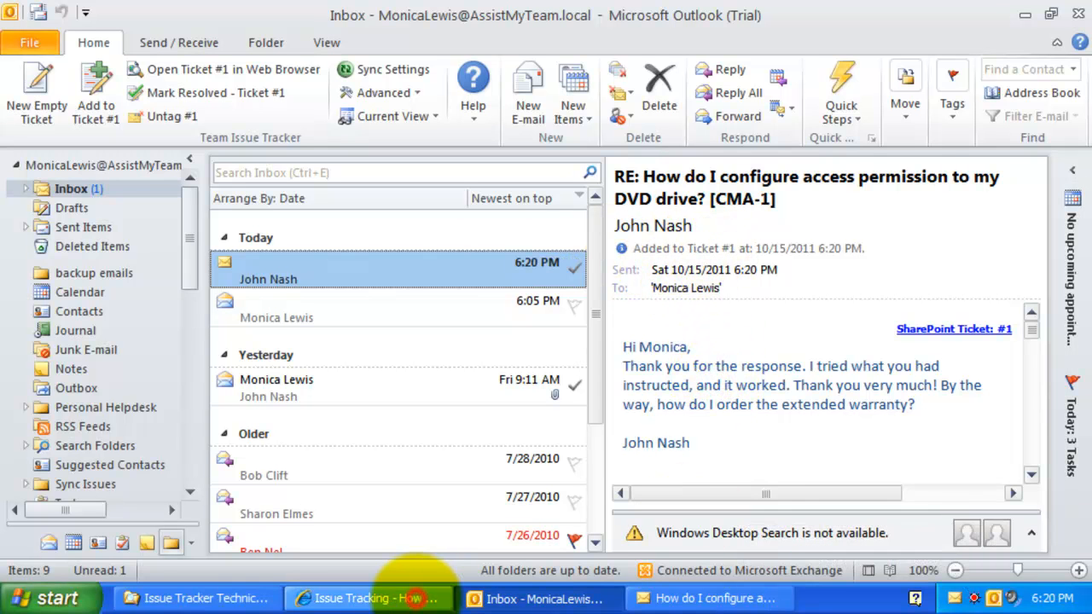
{"action": "left_click", "coordinate": [406, 598]}
{"action": "left_click", "coordinate": [723, 45]}
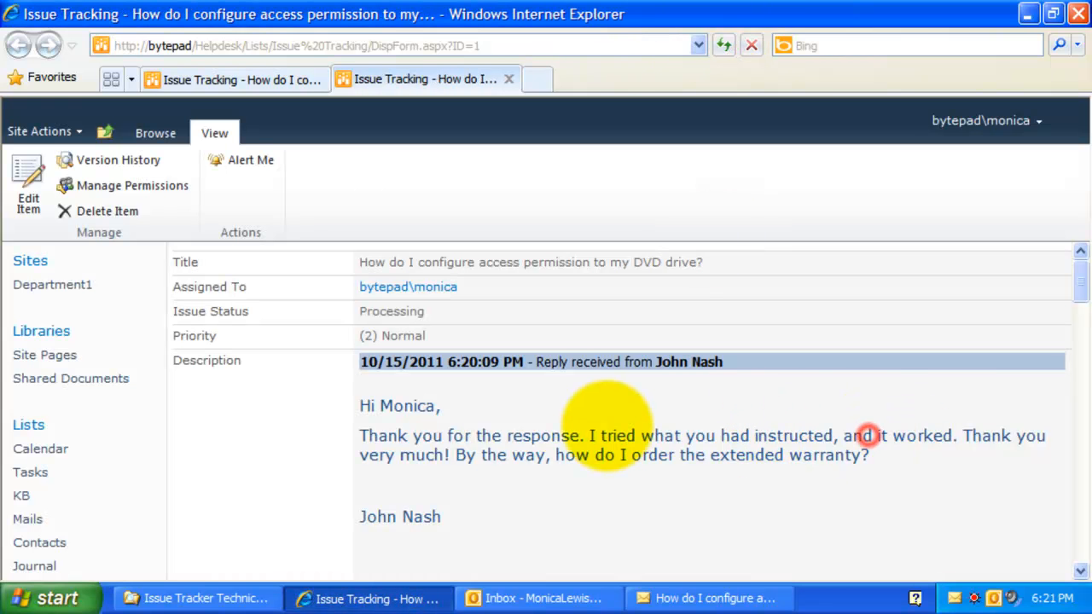
Step: Examine the caller's reply entry and its new attachment in the ticket's description
{"action": "scroll", "coordinate": [608, 435], "scroll_direction": "down", "scroll_amount": 5}
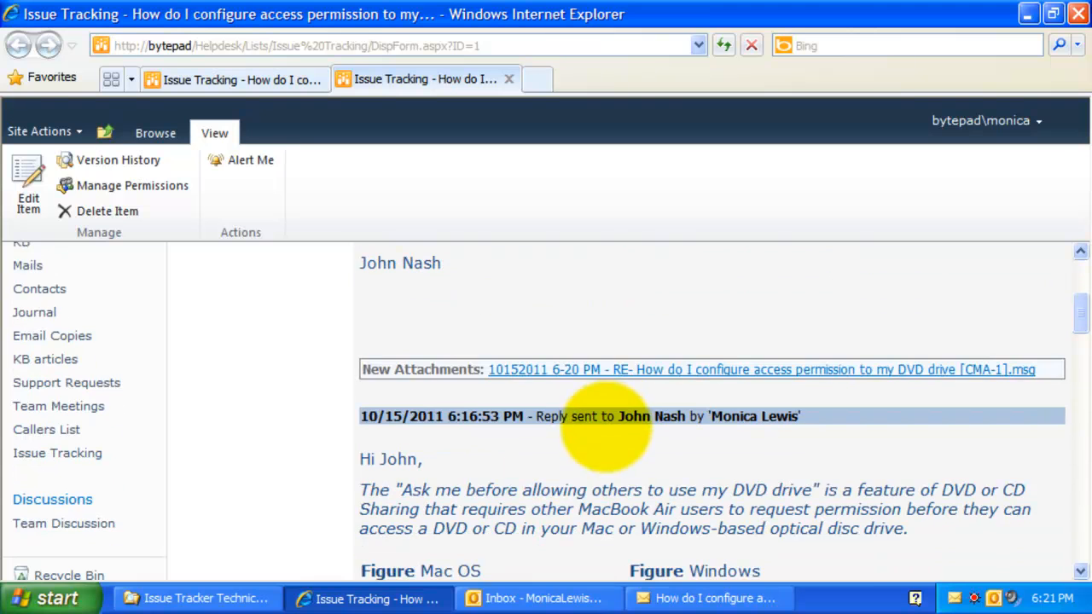
{"action": "scroll", "coordinate": [550, 482], "scroll_direction": "up", "scroll_amount": 2}
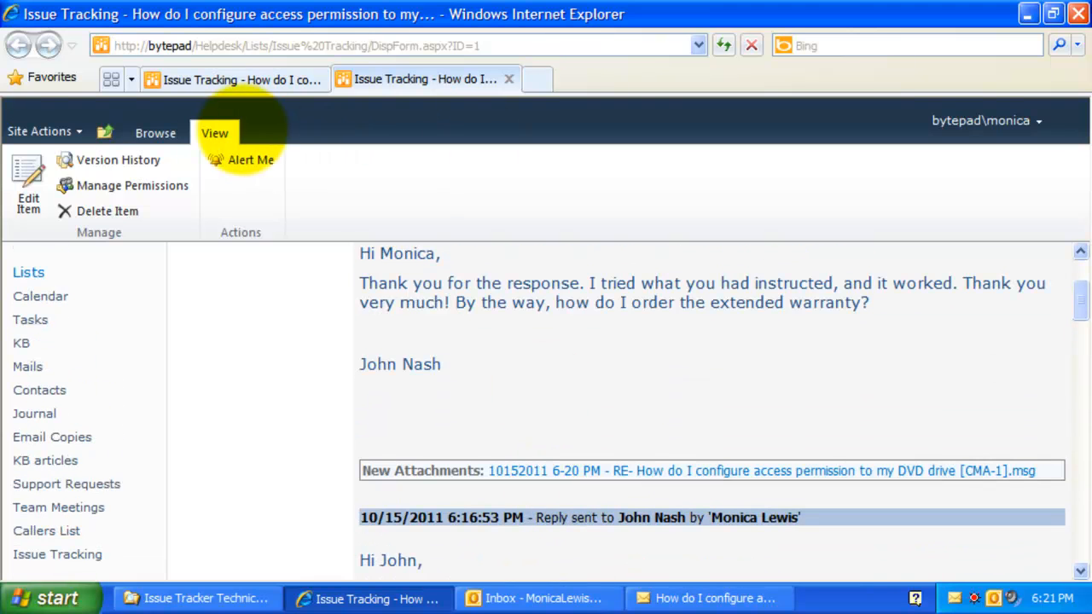
{"action": "left_click", "coordinate": [220, 131]}
{"action": "scroll", "coordinate": [571, 324], "scroll_direction": "up", "scroll_amount": 1}
{"action": "left_click_drag", "start_coordinate": [495, 439], "coordinate": [365, 319]}
{"action": "left_click", "coordinate": [463, 399]}
Step: Look through the ticket's earlier correspondence down to the .msg copy of the caller's reply in the attachments list
{"action": "scroll", "coordinate": [475, 435], "scroll_direction": "down", "scroll_amount": 3}
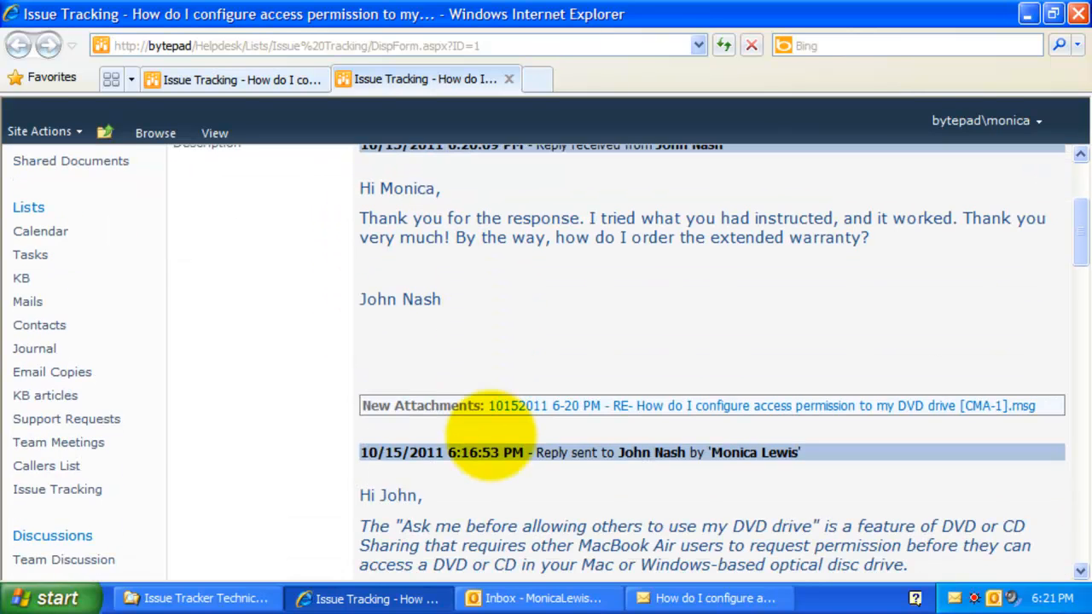
{"action": "scroll", "coordinate": [491, 426], "scroll_direction": "down", "scroll_amount": 7}
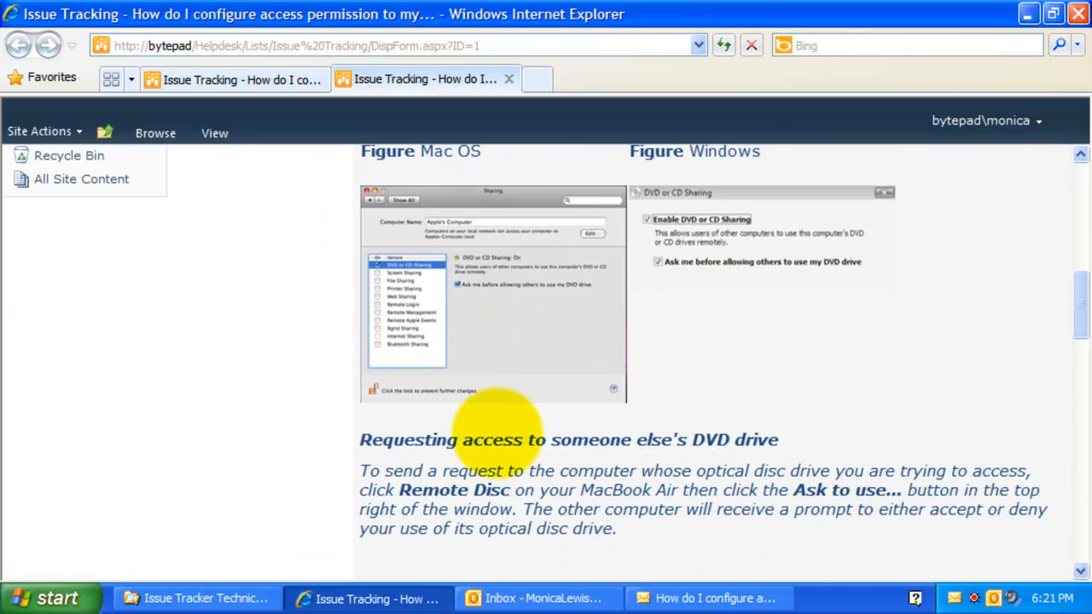
{"action": "scroll", "coordinate": [497, 432], "scroll_direction": "down", "scroll_amount": 3}
{"action": "scroll", "coordinate": [499, 426], "scroll_direction": "down", "scroll_amount": 5}
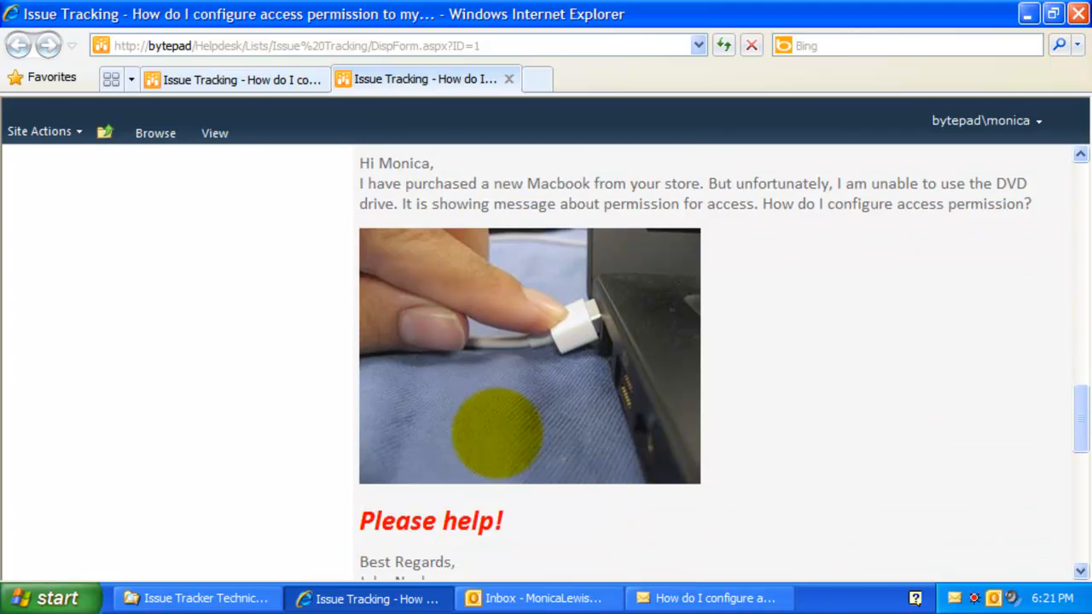
{"action": "scroll", "coordinate": [496, 433], "scroll_direction": "down", "scroll_amount": 4}
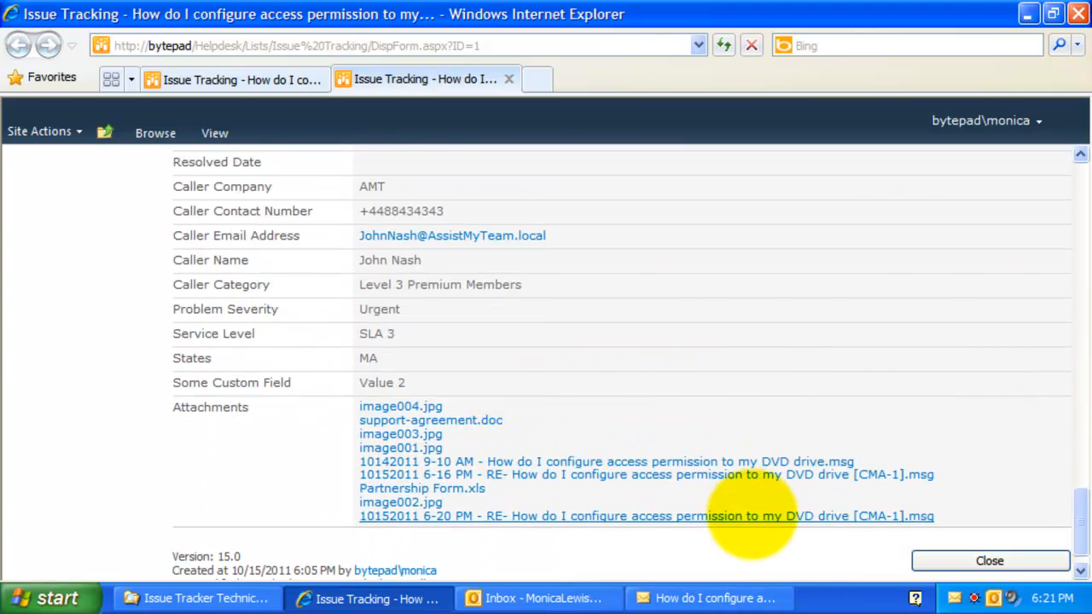
{"action": "scroll", "coordinate": [1082, 400], "scroll_direction": "up", "scroll_amount": 10}
Step: Check the inbox in Outlook, return to the ticket in Internet Explorer, and review its history from the latest reply to the original problem description
{"action": "left_click", "coordinate": [490, 597]}
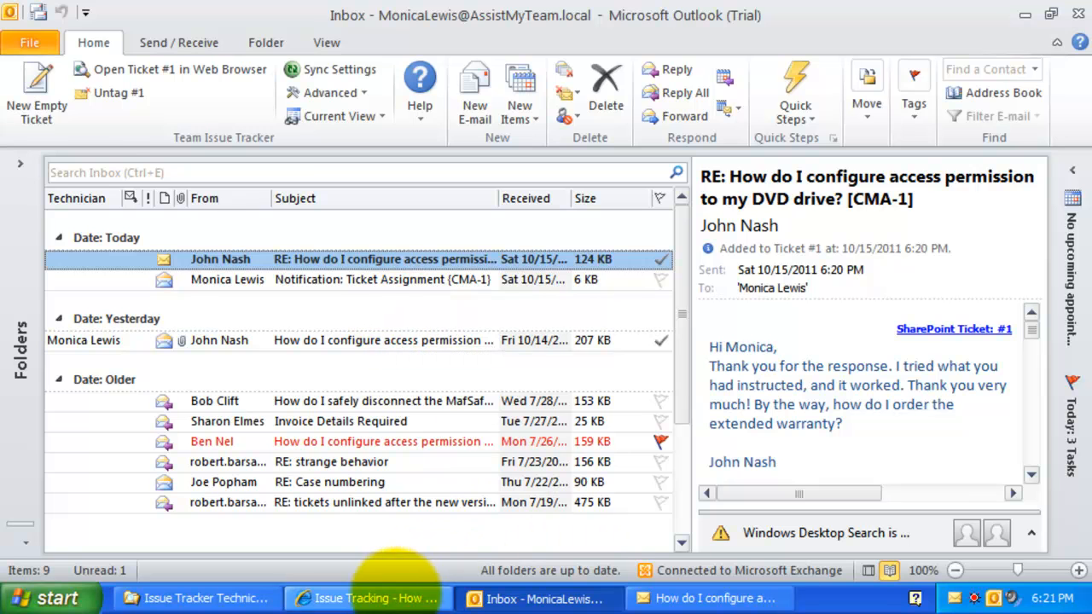
{"action": "left_click", "coordinate": [375, 597]}
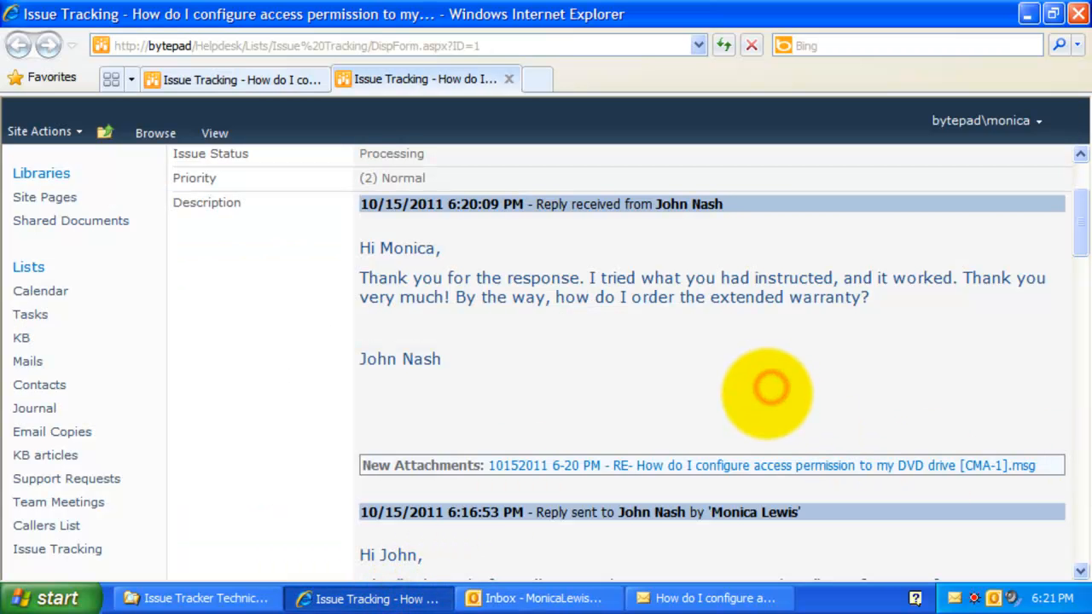
{"action": "left_click_drag", "start_coordinate": [395, 248], "coordinate": [512, 365]}
{"action": "left_click", "coordinate": [495, 365]}
{"action": "scroll", "coordinate": [478, 375], "scroll_direction": "down", "scroll_amount": 5}
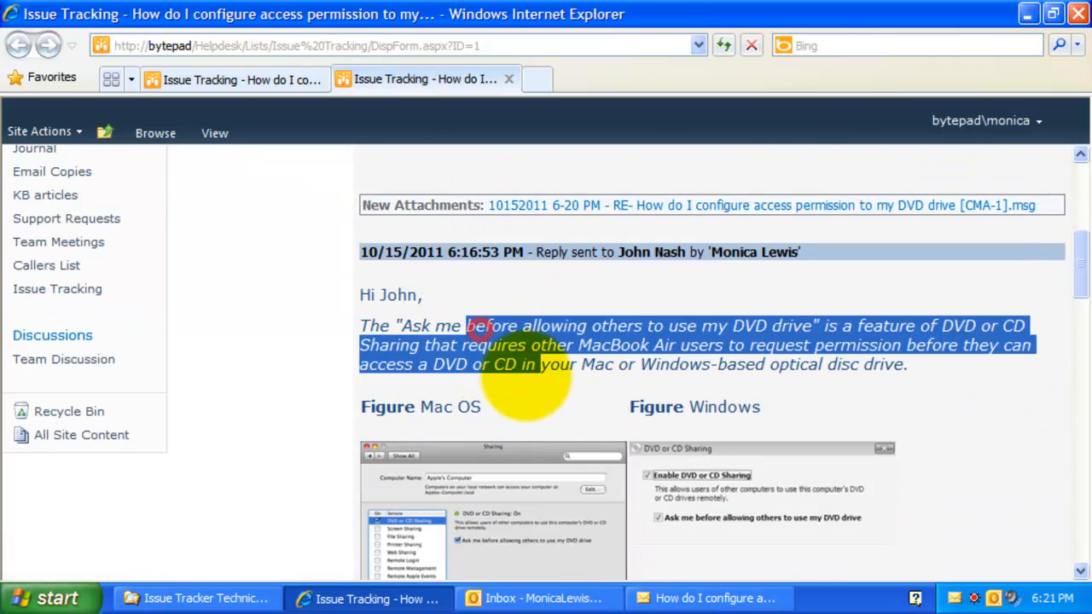
{"action": "scroll", "coordinate": [503, 426], "scroll_direction": "down", "scroll_amount": 8}
{"action": "scroll", "coordinate": [494, 384], "scroll_direction": "down", "scroll_amount": 8}
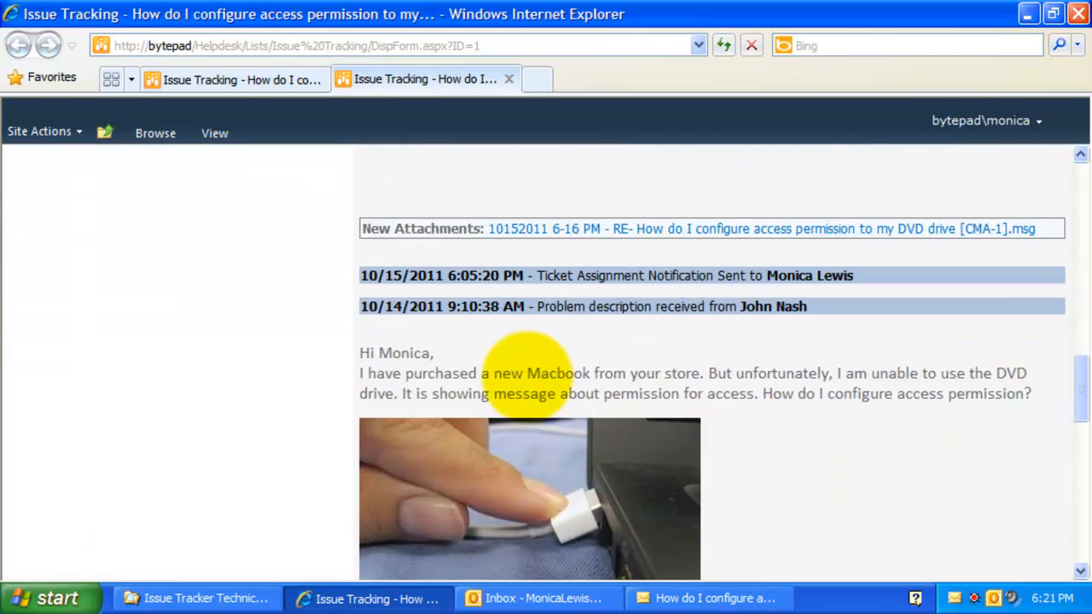
Step: Review the original problem description and the ticket fields below it, and return to the Outlook inbox
{"action": "left_click_drag", "start_coordinate": [495, 372], "coordinate": [602, 393]}
{"action": "scroll", "coordinate": [586, 386], "scroll_direction": "down", "scroll_amount": 8}
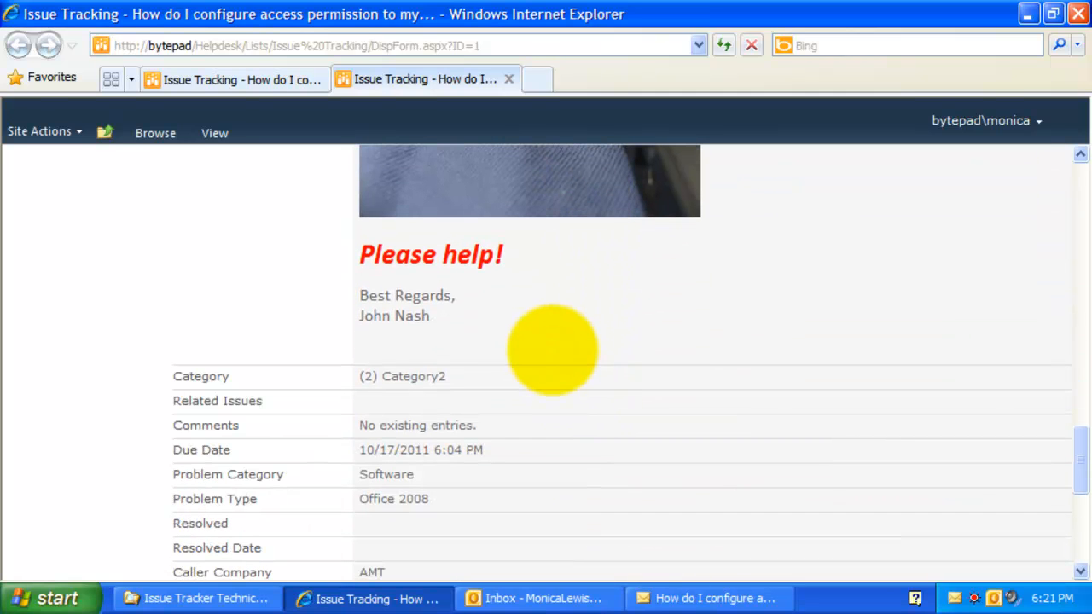
{"action": "left_click", "coordinate": [553, 350]}
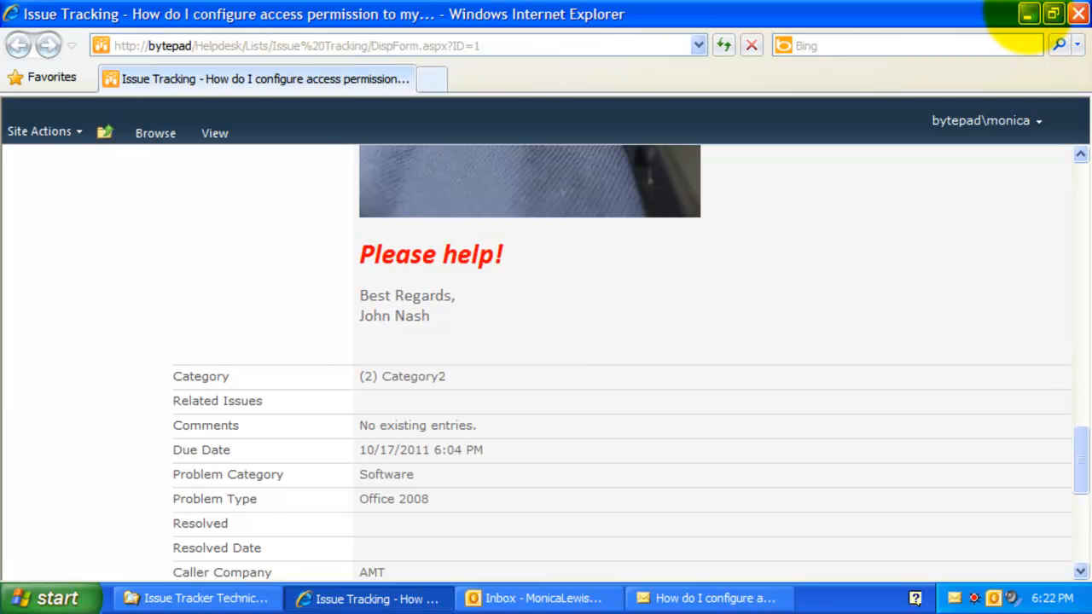
{"action": "left_click", "coordinate": [1027, 13]}
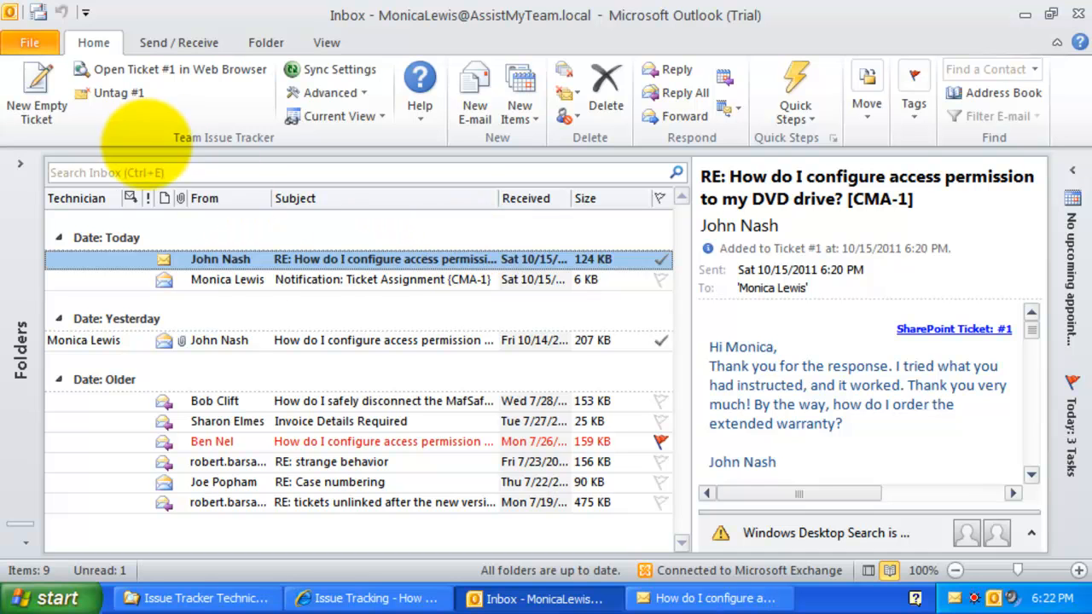
Step: Select the "Invoice Details Required" email and view the SharePoint lists in which a ticket can be raised
{"action": "left_click", "coordinate": [324, 421]}
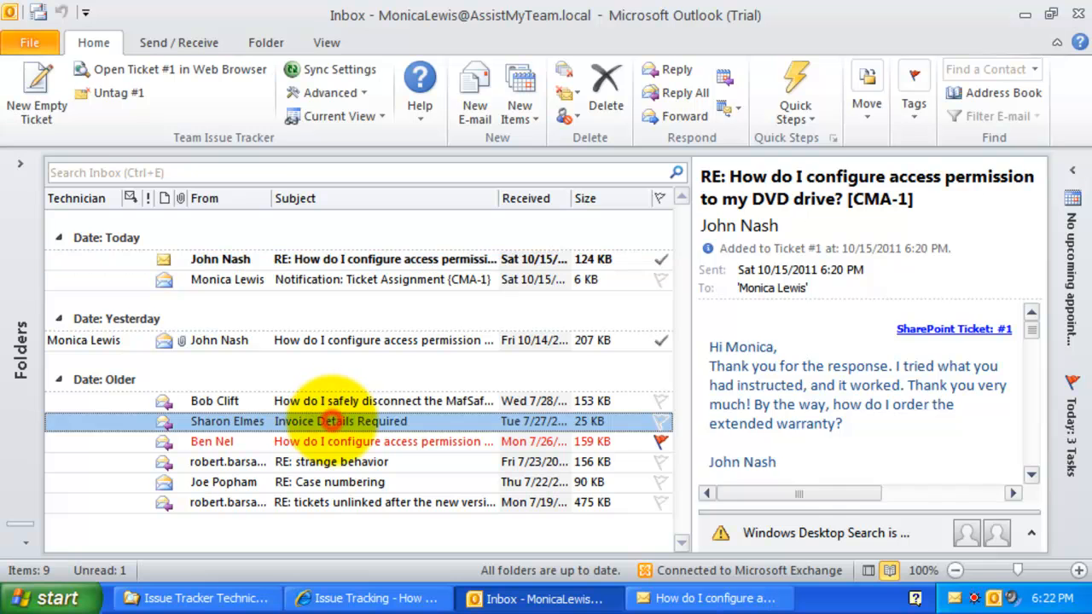
{"action": "left_click", "coordinate": [96, 109]}
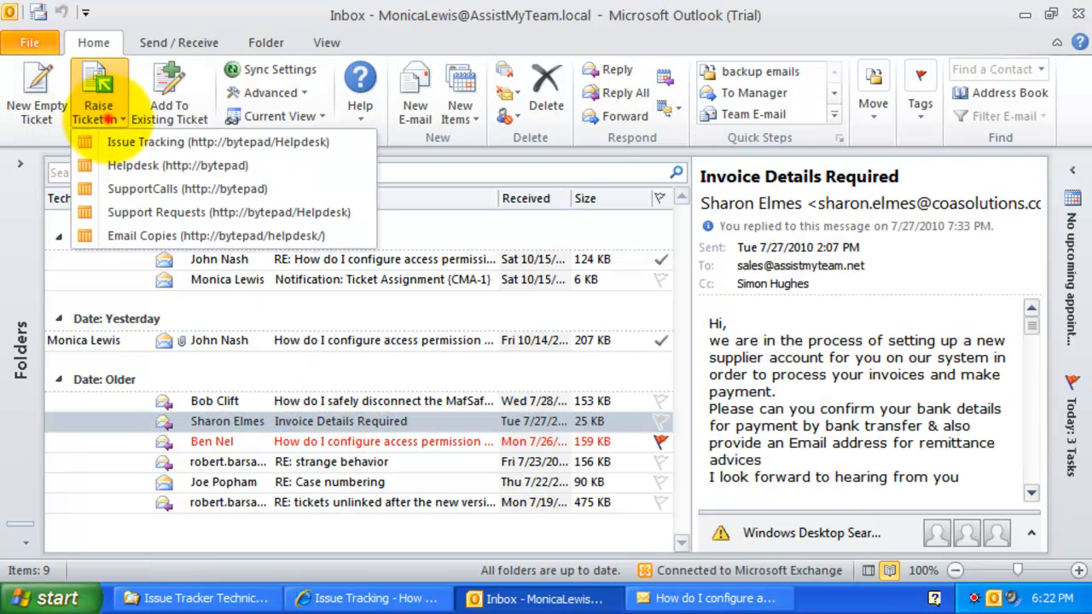
{"action": "left_click", "coordinate": [97, 111]}
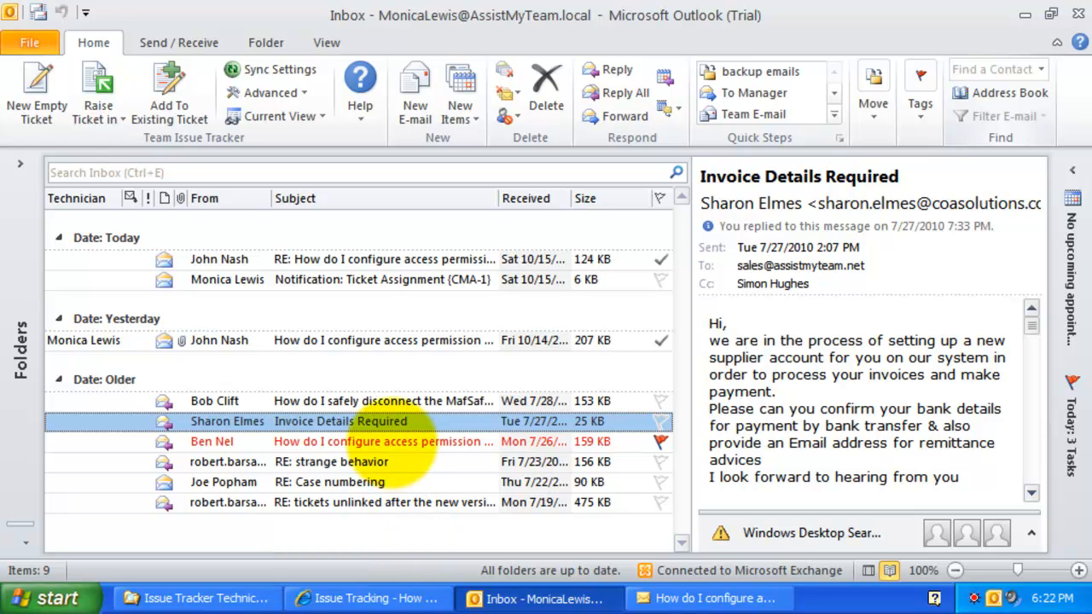
{"action": "left_click", "coordinate": [411, 413]}
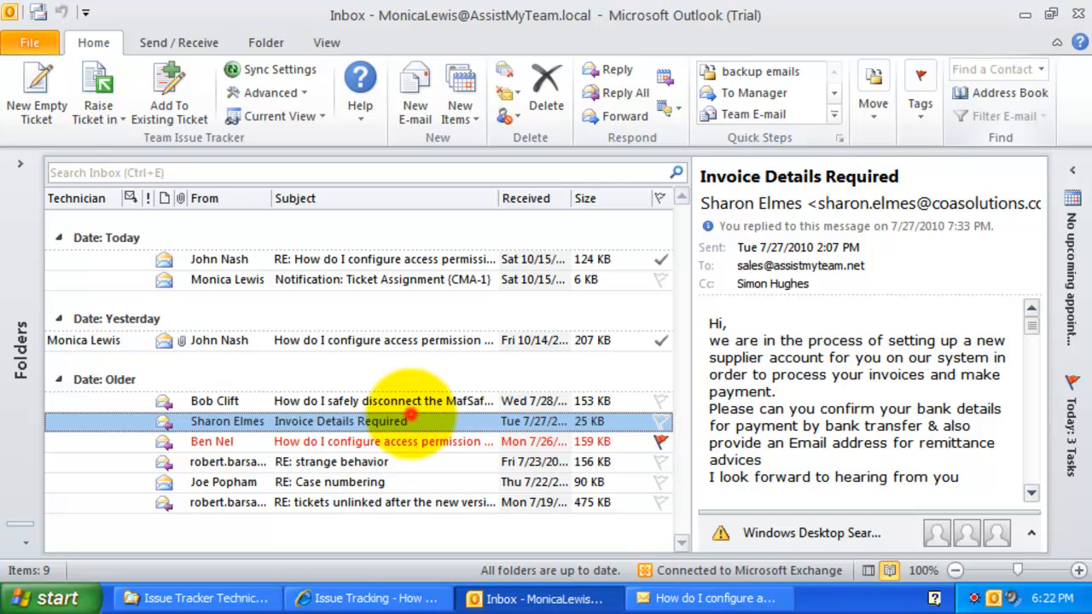
Step: Open the Tickets Automation settings for email monitoring and live publishing
{"action": "left_click", "coordinate": [273, 92]}
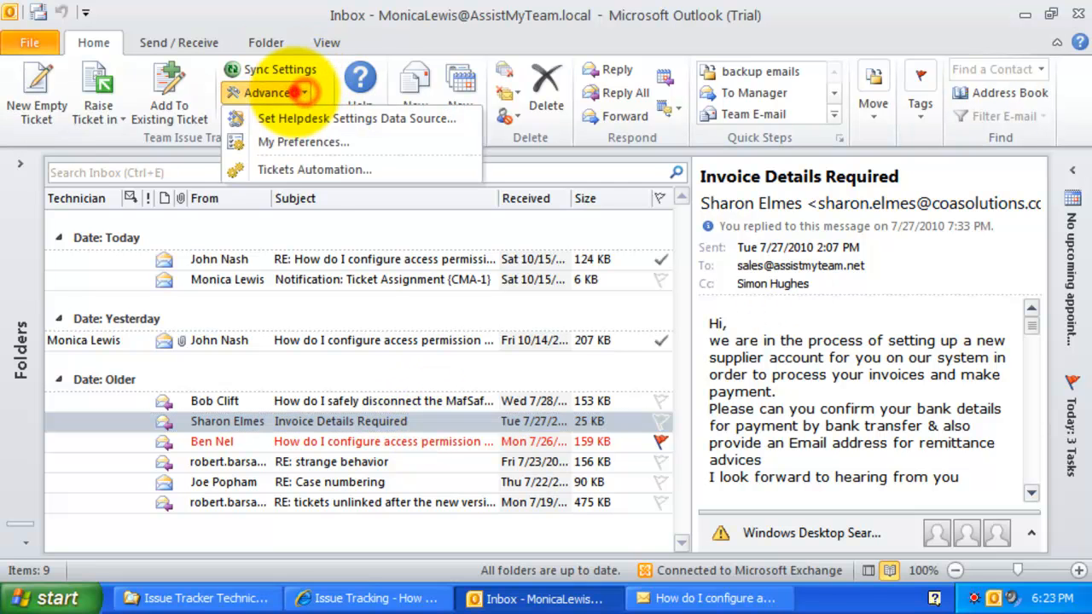
{"action": "left_click", "coordinate": [305, 169]}
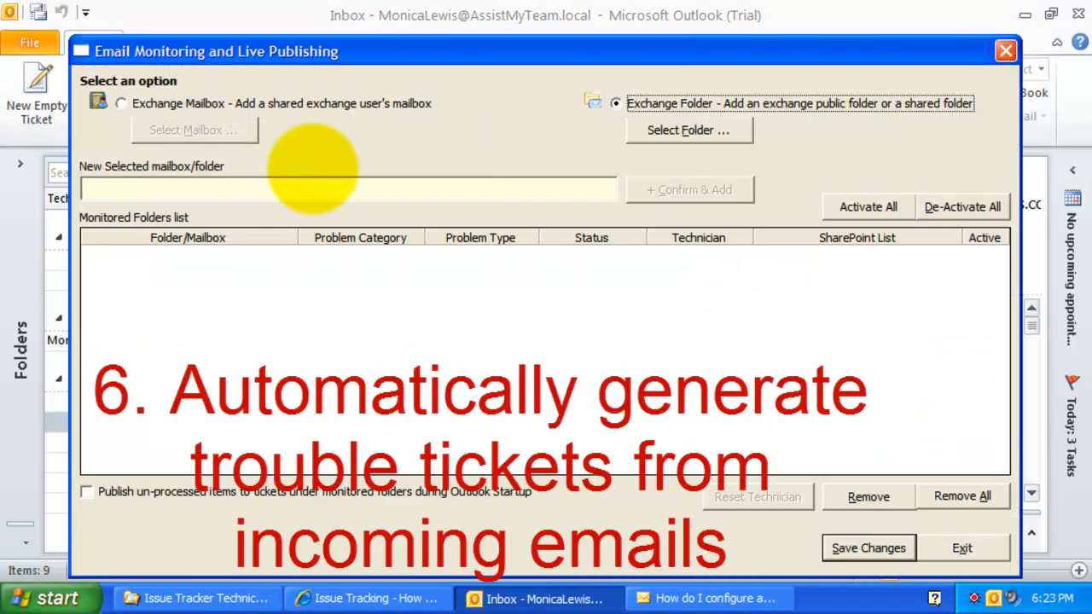
{"action": "left_click", "coordinate": [329, 292]}
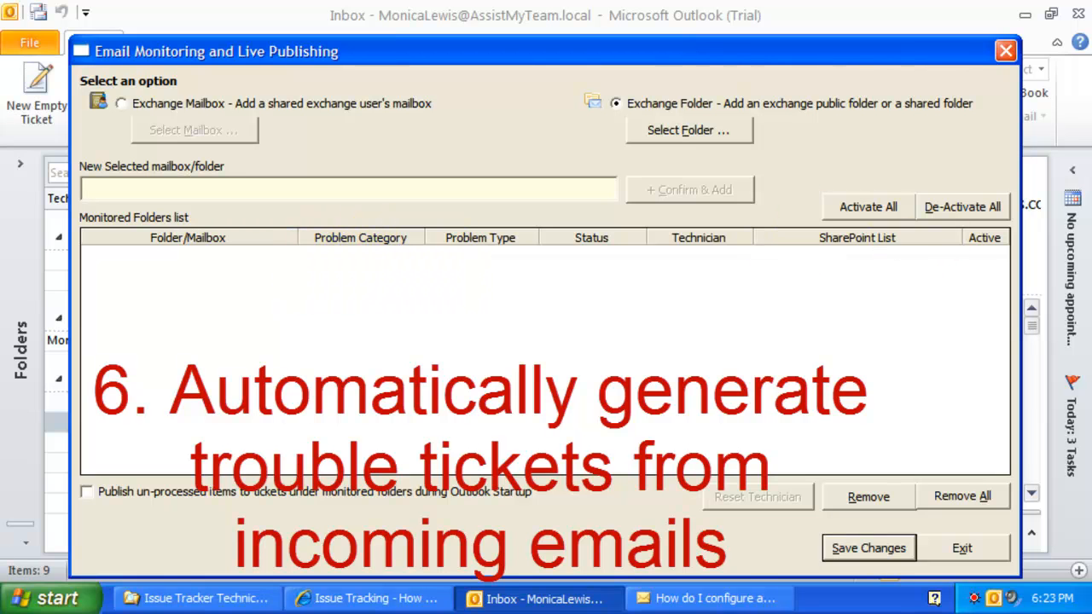
{"action": "left_click", "coordinate": [287, 151]}
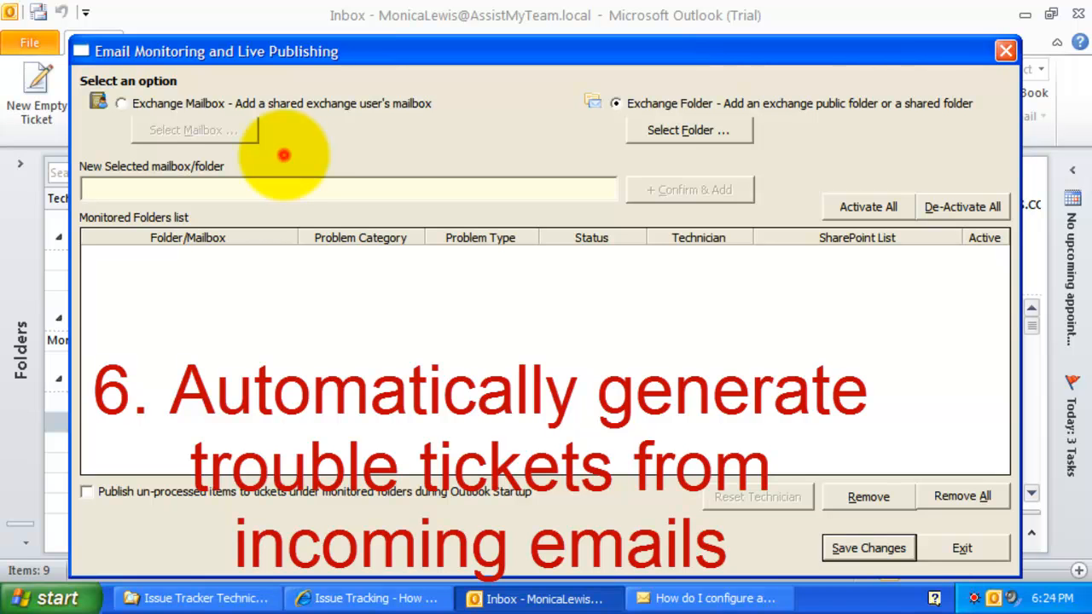
Step: Add the Support mailbox's Inbox as an Exchange folder to the monitored folders list
{"action": "left_click", "coordinate": [686, 133]}
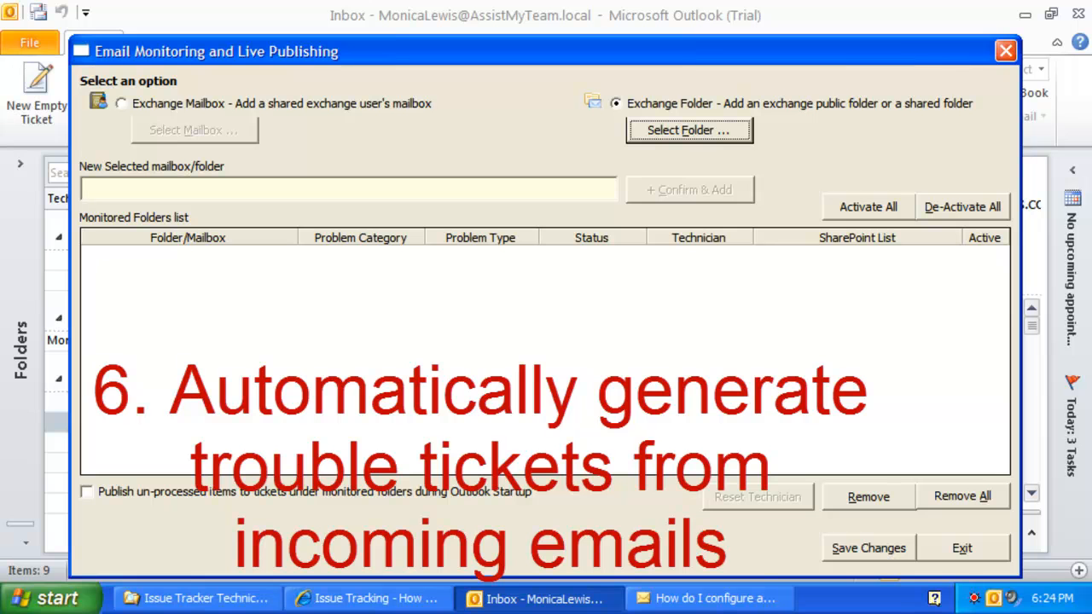
{"action": "left_click", "coordinate": [722, 134]}
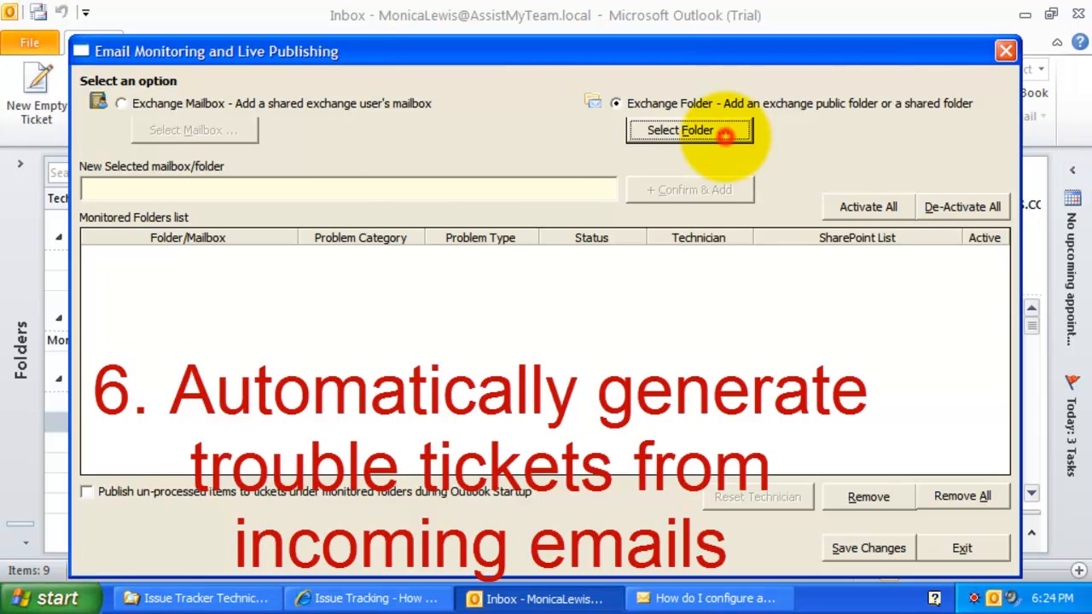
{"action": "left_click_drag", "start_coordinate": [627, 244], "coordinate": [627, 388]}
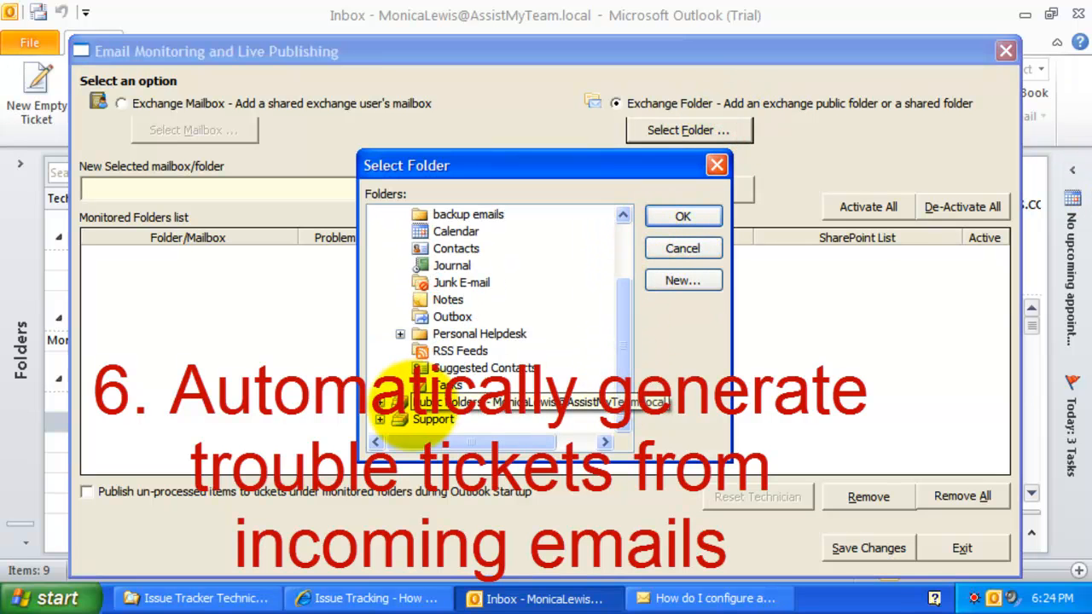
{"action": "left_click", "coordinate": [379, 419]}
{"action": "left_click", "coordinate": [448, 231]}
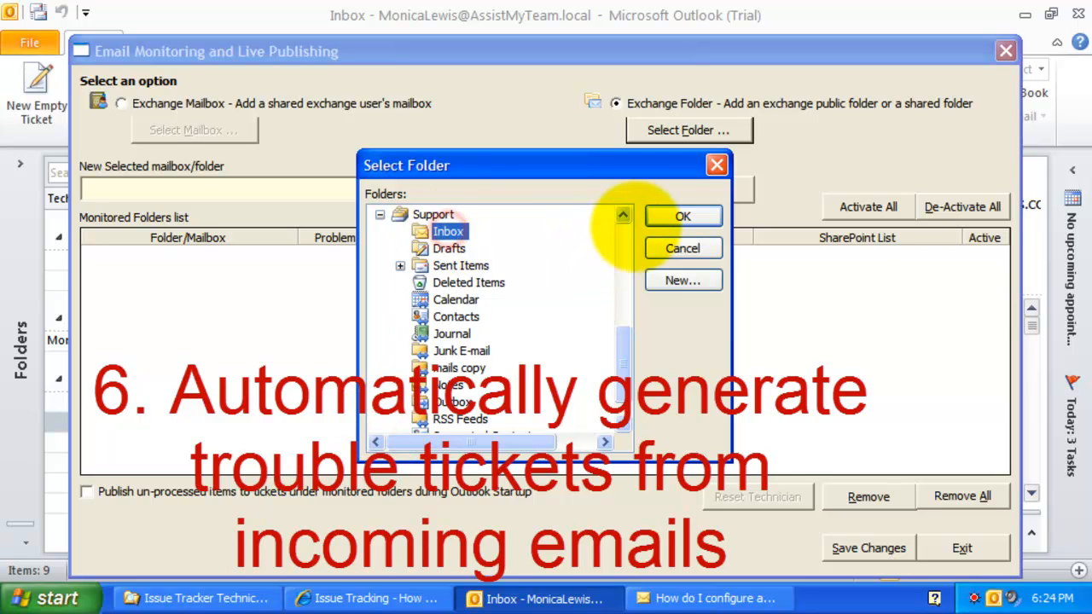
{"action": "left_click", "coordinate": [665, 216]}
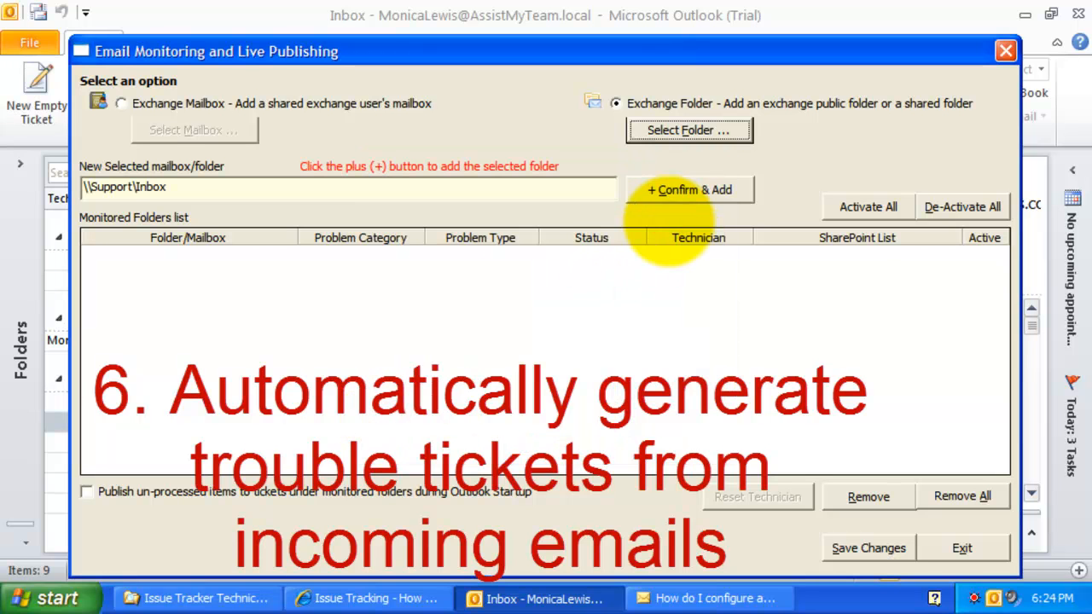
{"action": "left_click", "coordinate": [682, 189]}
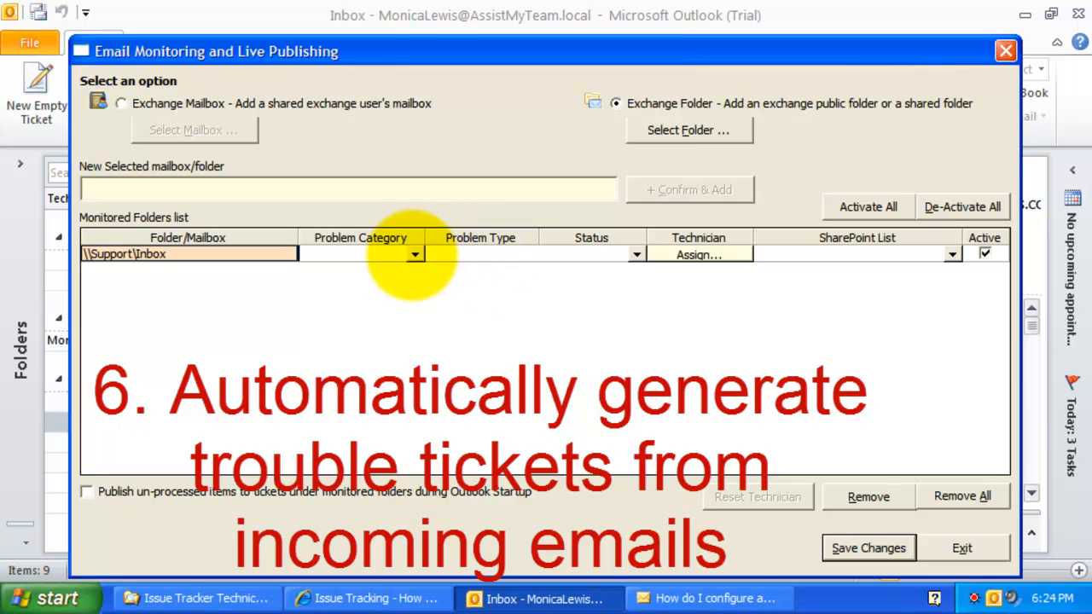
Step: Set the monitored folder's problem category to Software, problem type to Office 2008 and status to Processing
{"action": "left_click", "coordinate": [414, 254]}
{"action": "left_click", "coordinate": [415, 255]}
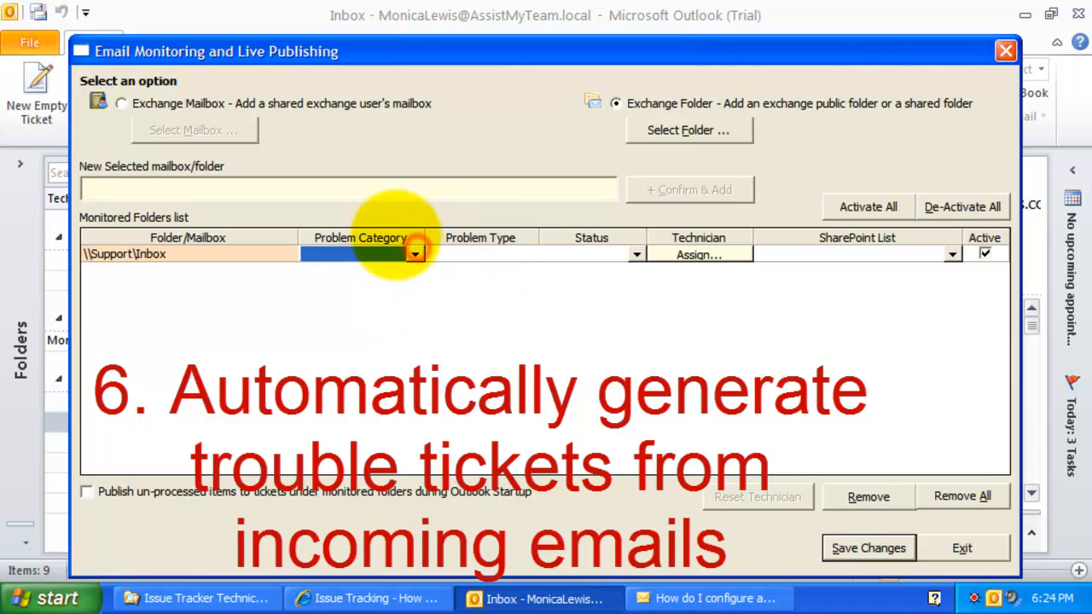
{"action": "left_click", "coordinate": [416, 254]}
{"action": "left_click", "coordinate": [362, 283]}
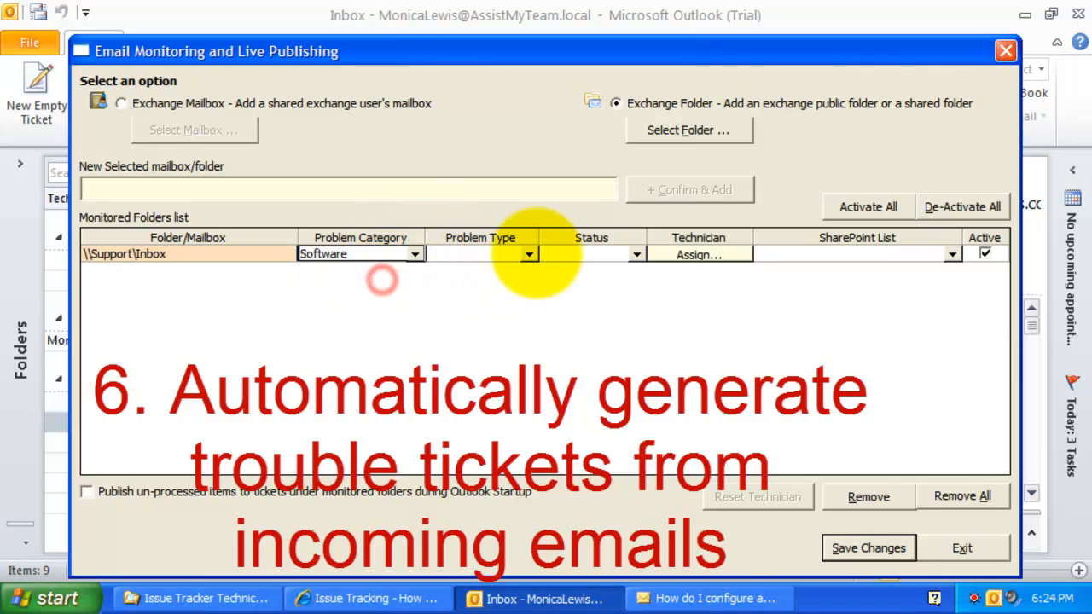
{"action": "left_click", "coordinate": [530, 255]}
{"action": "left_click", "coordinate": [457, 325]}
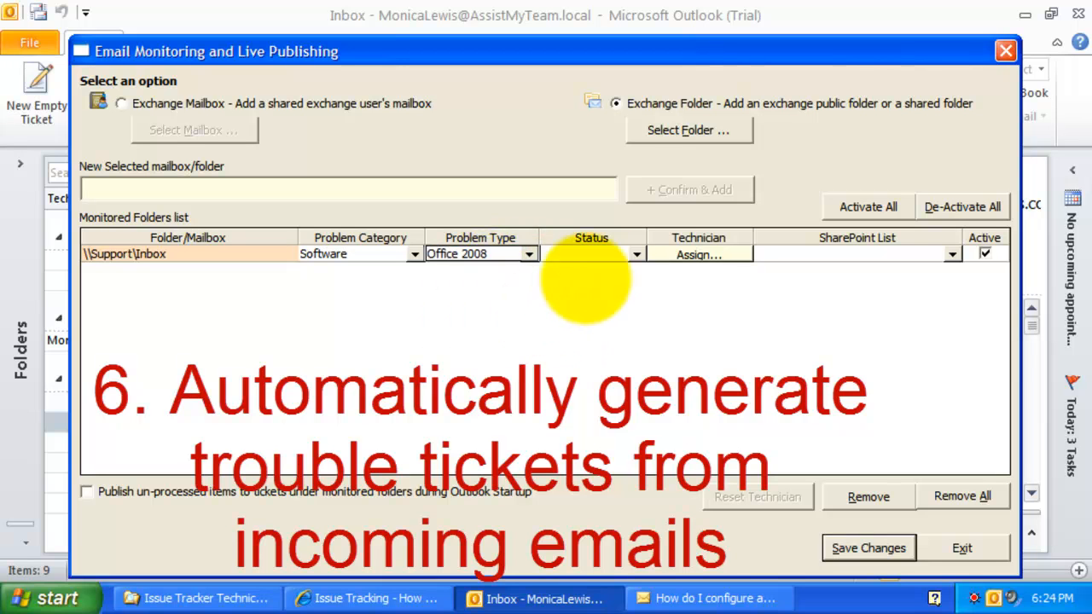
{"action": "left_click", "coordinate": [637, 254]}
{"action": "left_click_drag", "start_coordinate": [636, 279], "coordinate": [634, 308]}
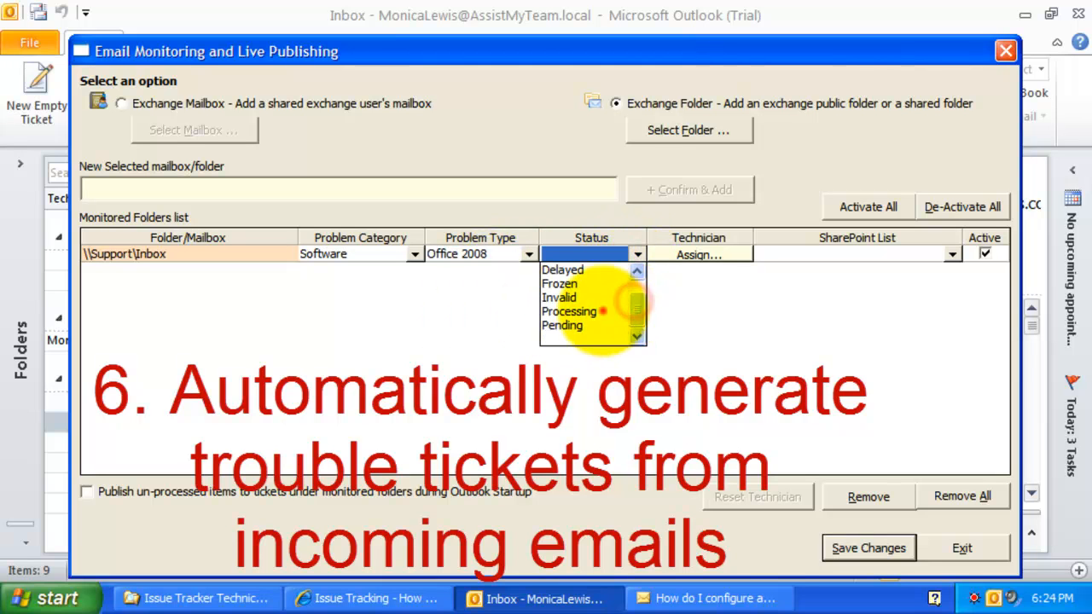
{"action": "left_click", "coordinate": [602, 310]}
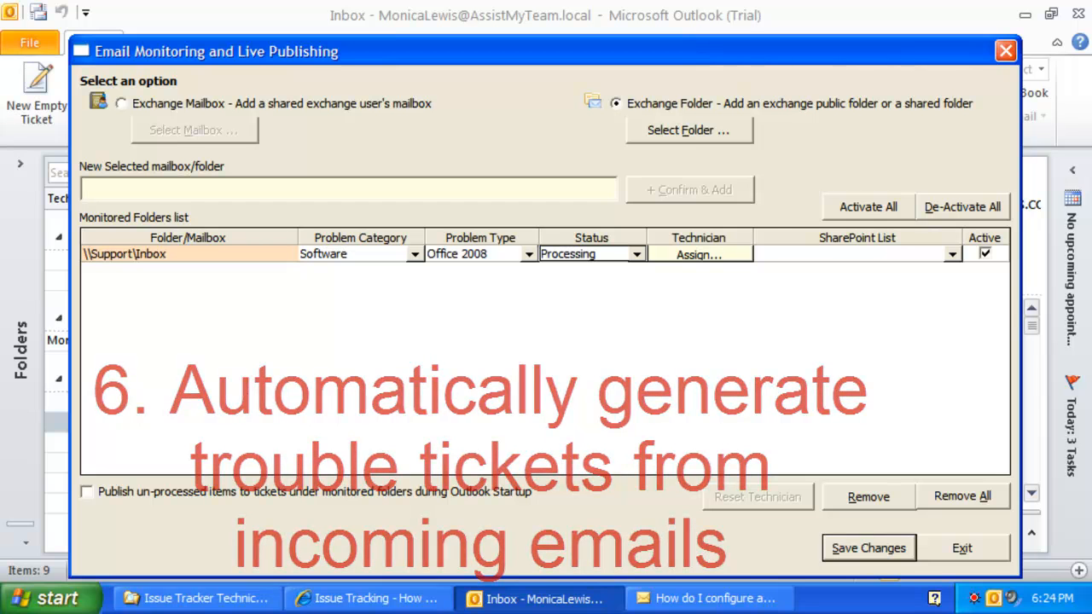
Step: Assign the user titled Auditor from the Global Address List as the monitored folder's technician
{"action": "left_click", "coordinate": [698, 254]}
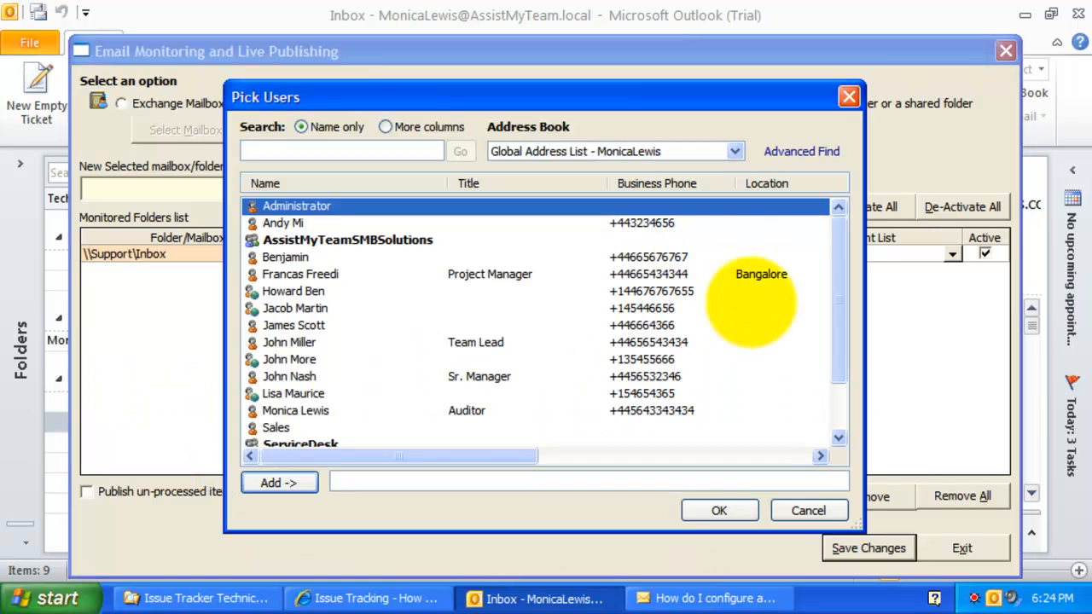
{"action": "left_click_drag", "start_coordinate": [839, 288], "coordinate": [839, 309]}
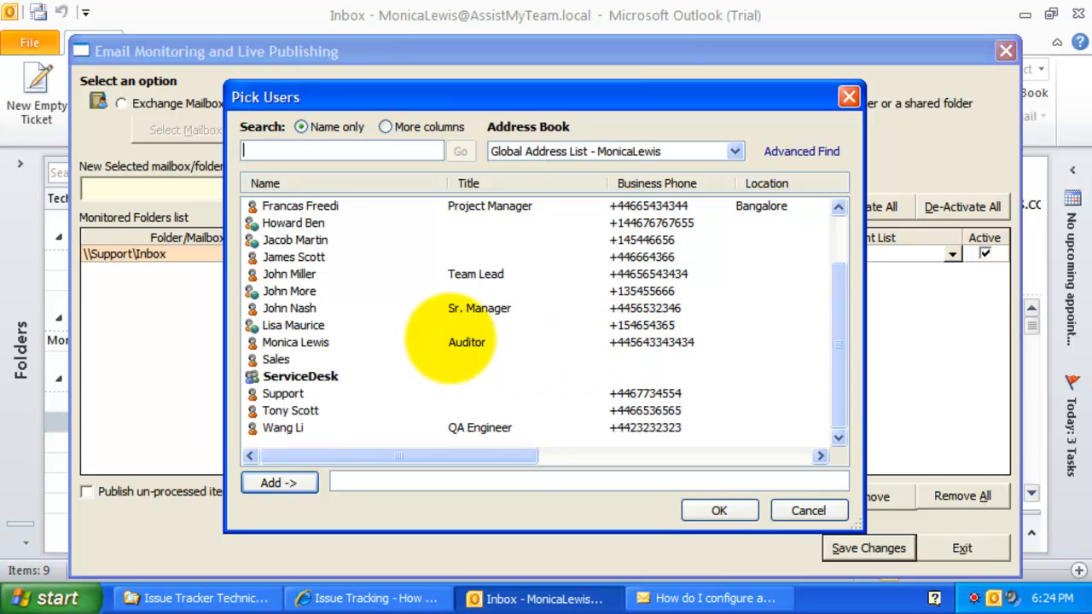
{"action": "left_click", "coordinate": [330, 342]}
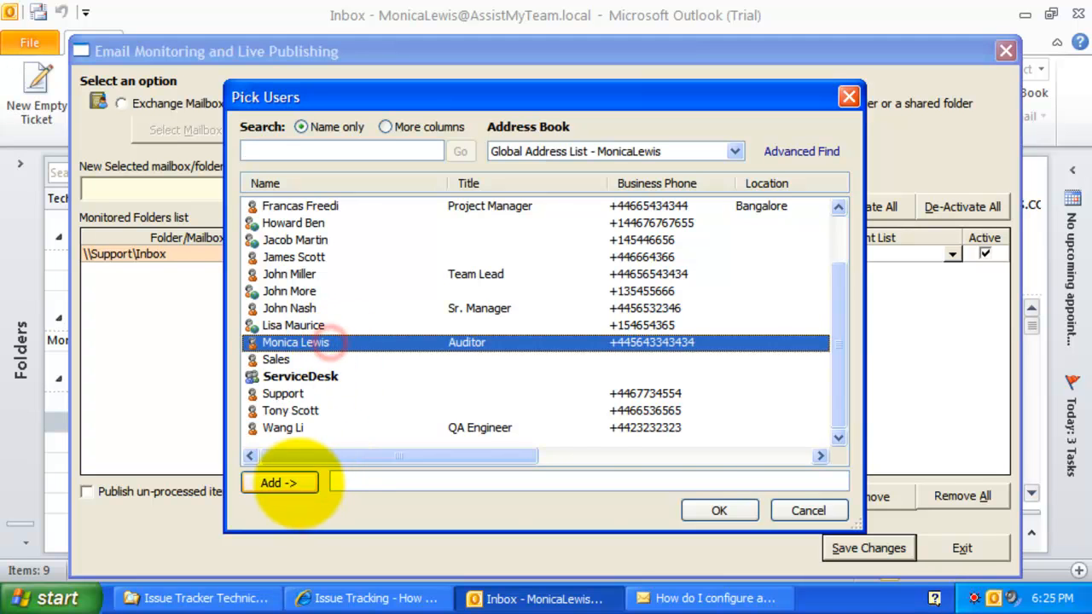
{"action": "left_click", "coordinate": [286, 483]}
{"action": "left_click", "coordinate": [715, 509]}
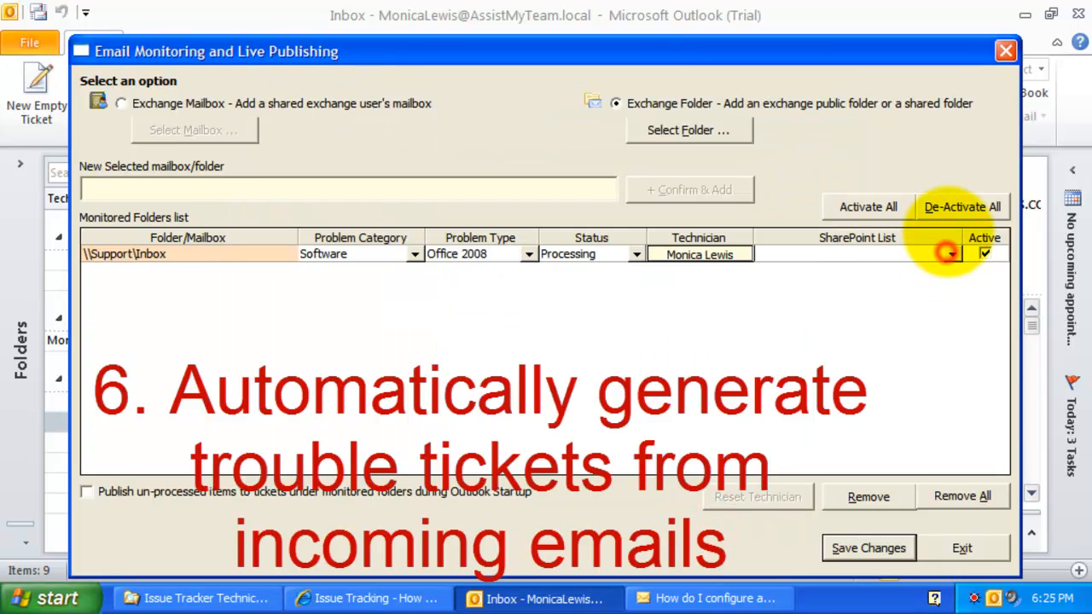
{"action": "left_click", "coordinate": [951, 253]}
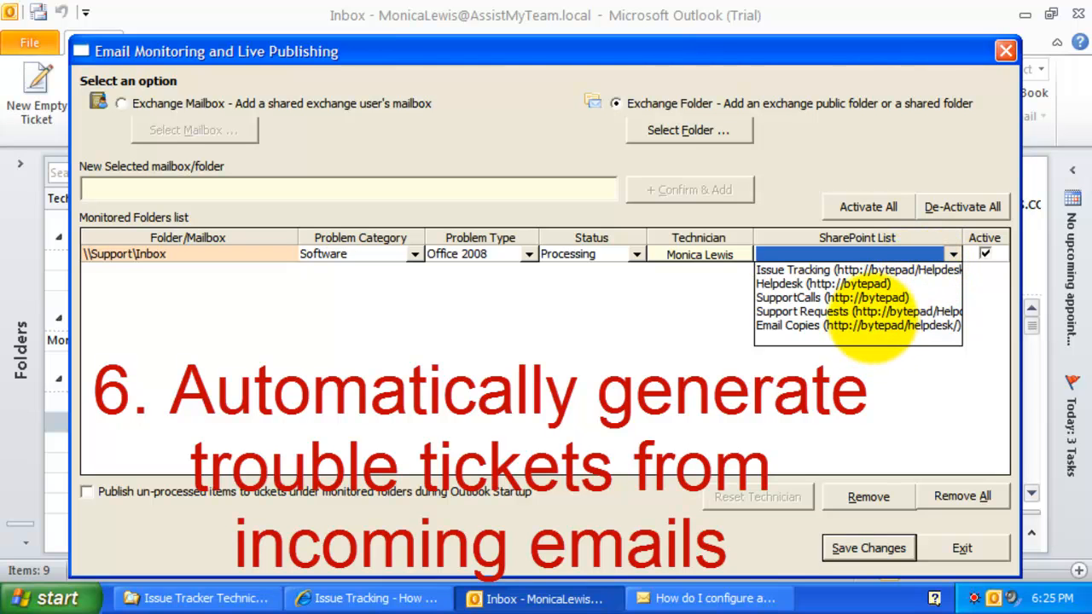
{"action": "left_click", "coordinate": [874, 269]}
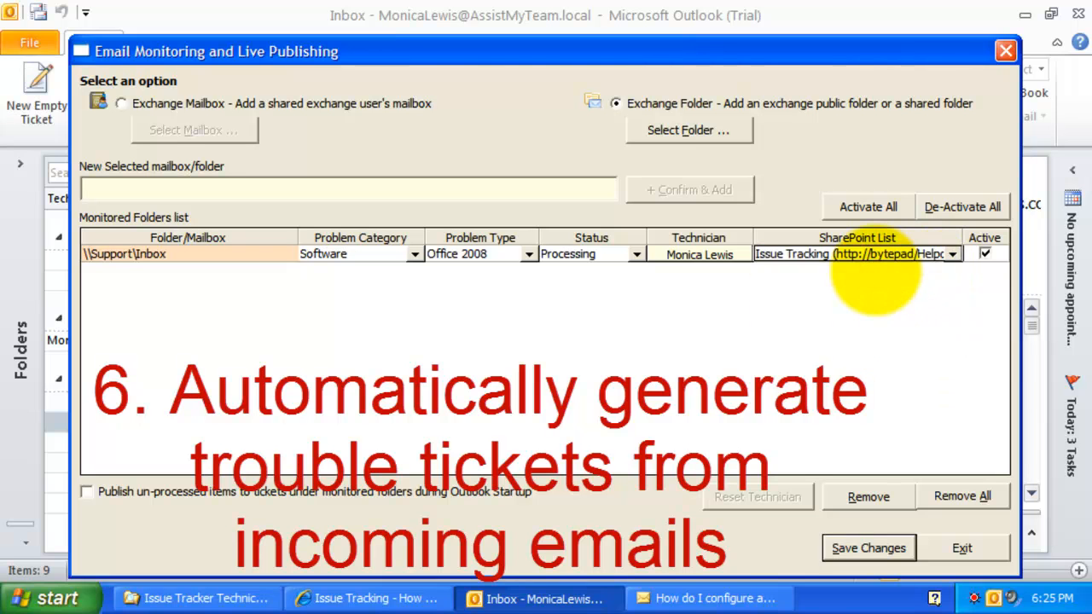
{"action": "left_click", "coordinate": [823, 163]}
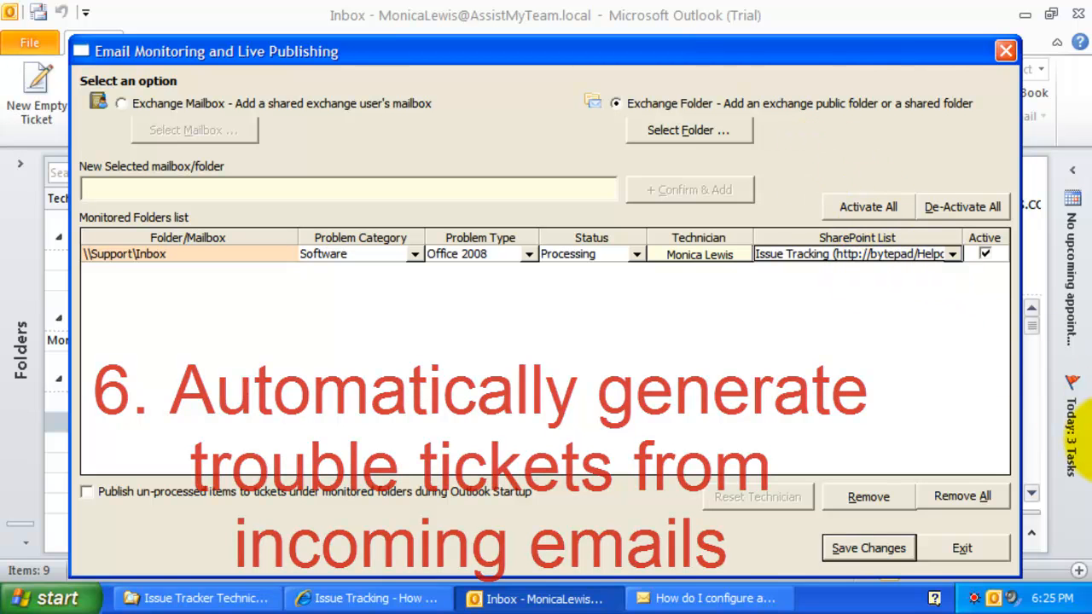
{"action": "left_click", "coordinate": [868, 549]}
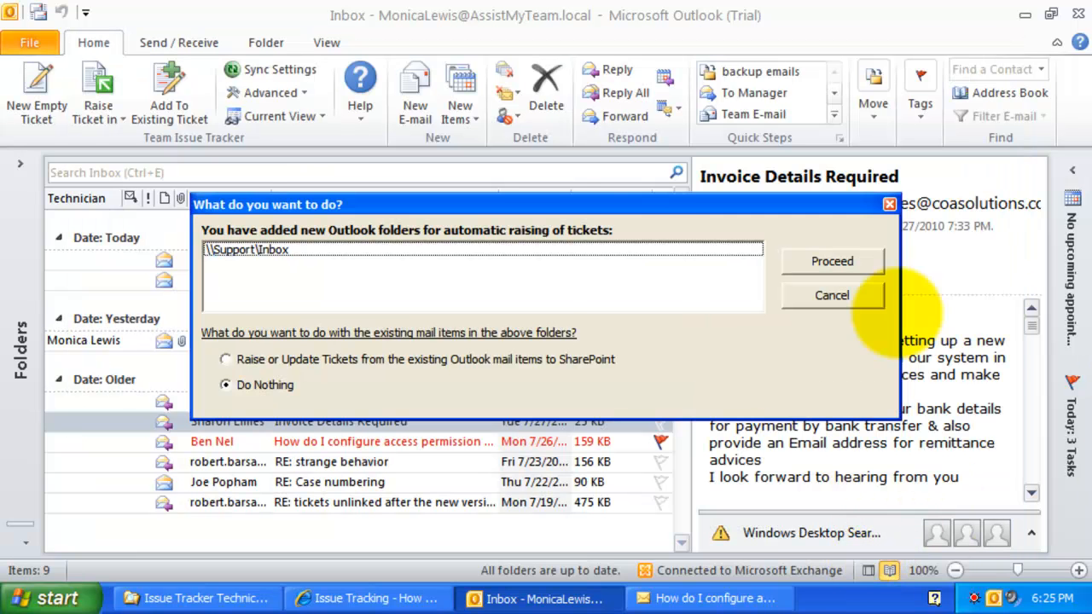
Step: Choose to raise or update tickets from the existing mail items in \\Support\Inbox to SharePoint and proceed
{"action": "left_click", "coordinate": [597, 249]}
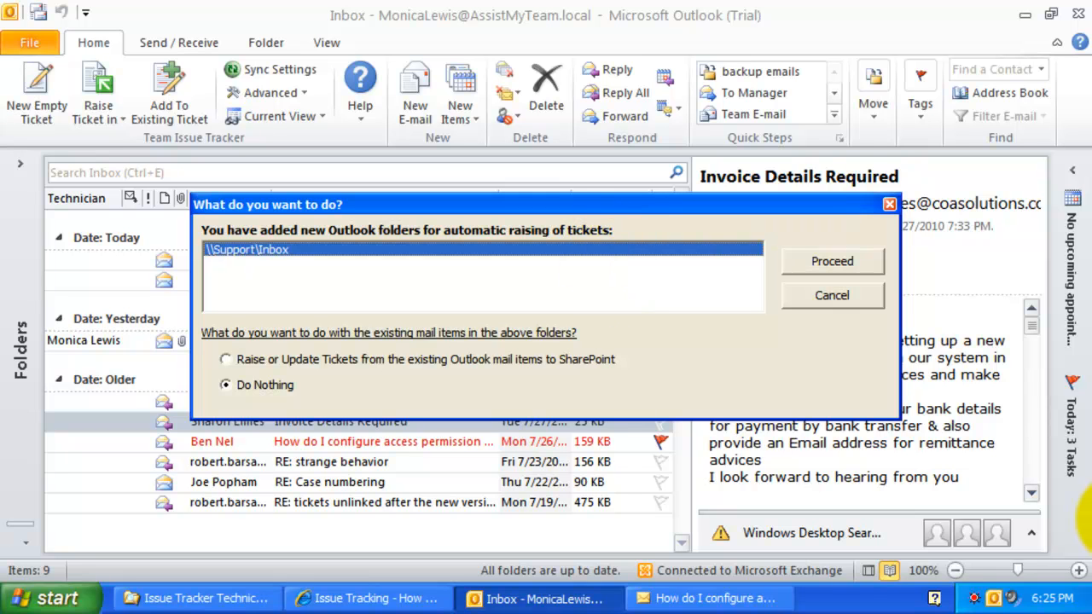
{"action": "left_click", "coordinate": [310, 359]}
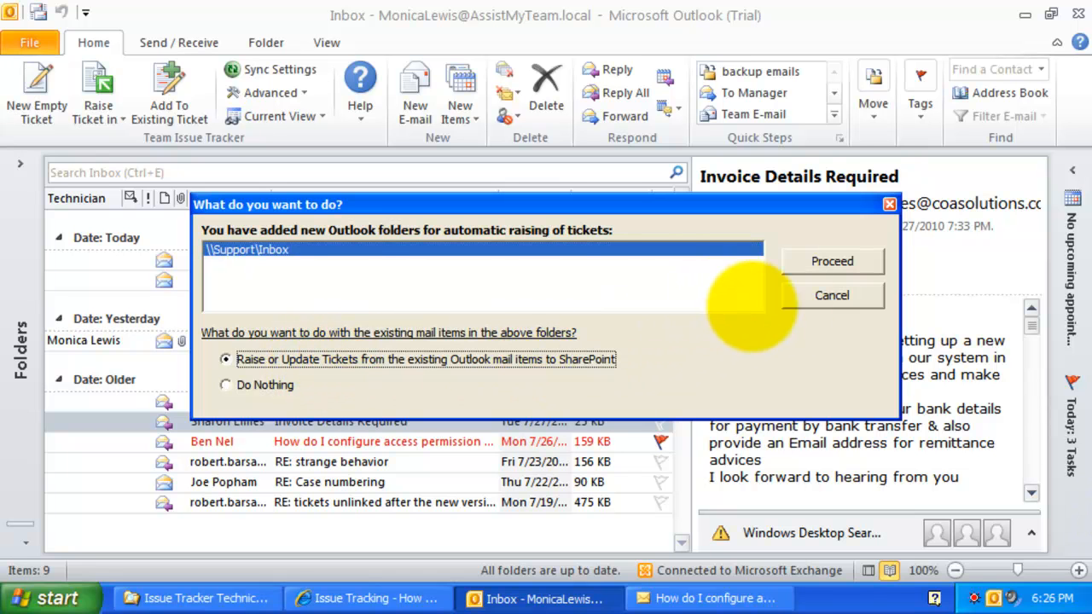
{"action": "left_click", "coordinate": [832, 261]}
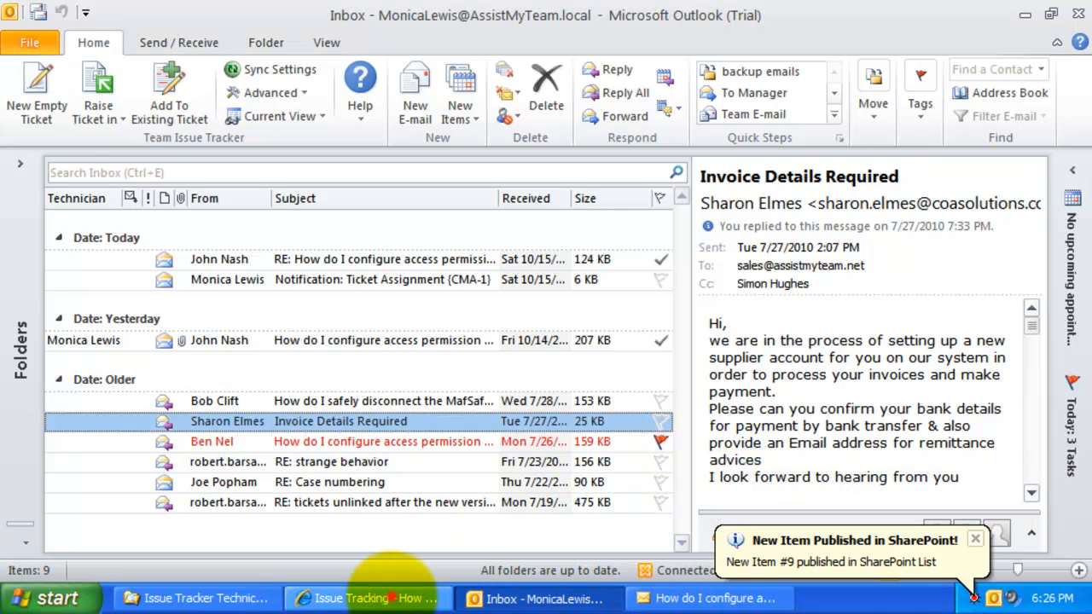
Step: Switch to Internet Explorer and look through the tickets in the Issue Tracking list's All Issues view
{"action": "left_click", "coordinate": [366, 597]}
{"action": "left_click", "coordinate": [628, 187]}
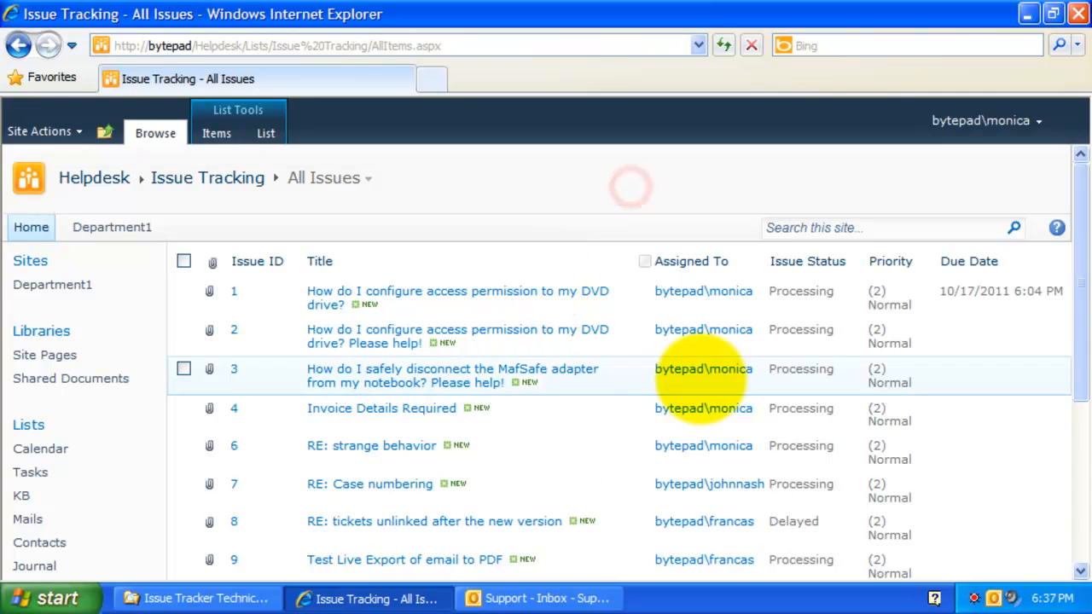
{"action": "scroll", "coordinate": [699, 375], "scroll_direction": "down", "scroll_amount": 3}
{"action": "scroll", "coordinate": [700, 375], "scroll_direction": "up", "scroll_amount": 3}
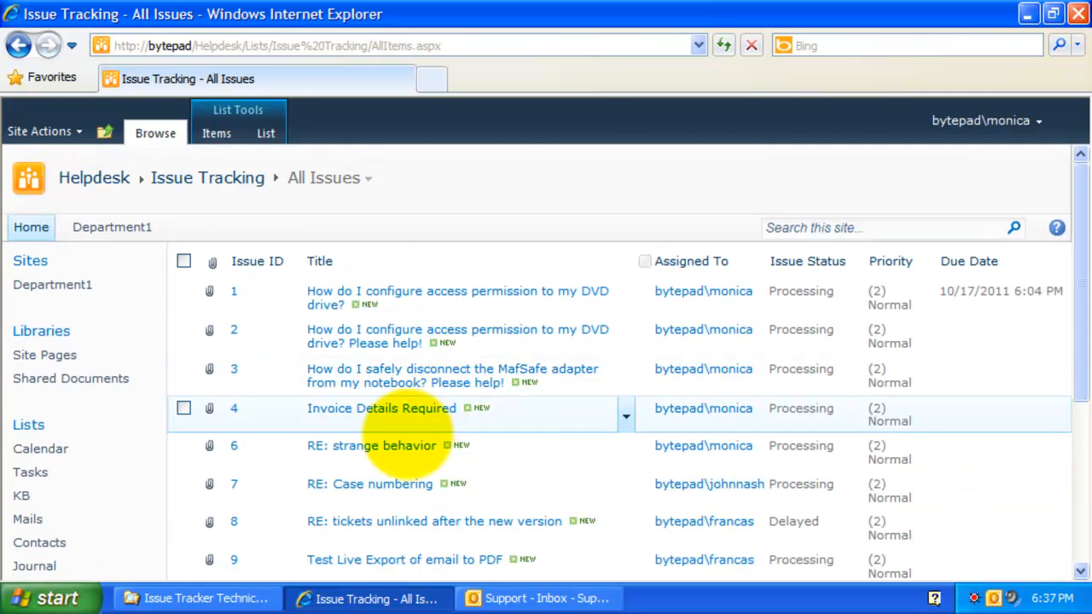
Step: View the details of the "RE: strange behavior" ticket in the Issue Tracking list, then close them
{"action": "left_click", "coordinate": [401, 442]}
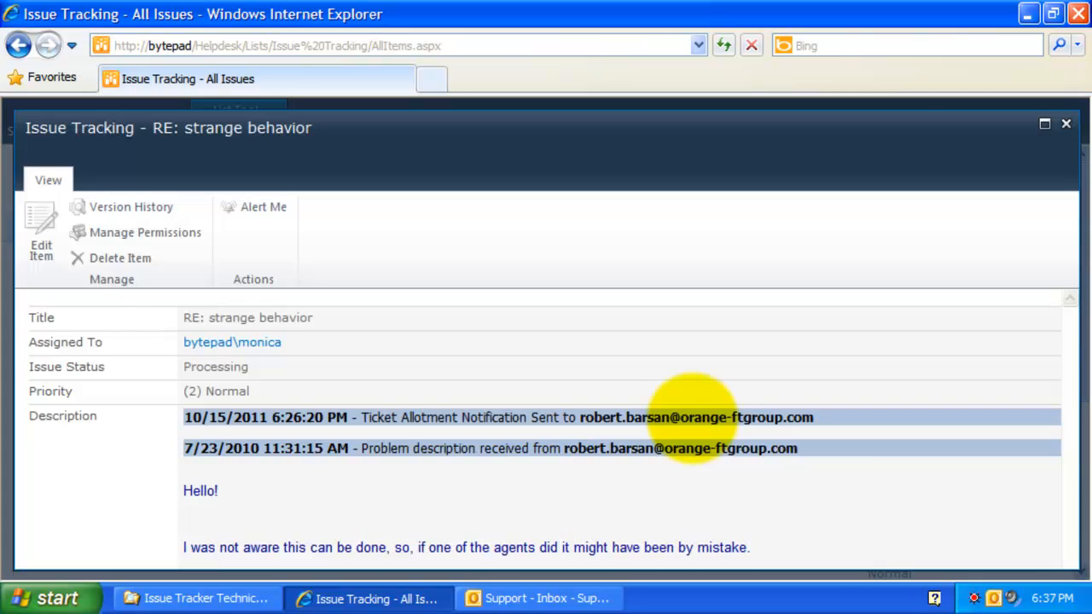
{"action": "left_click", "coordinate": [39, 177]}
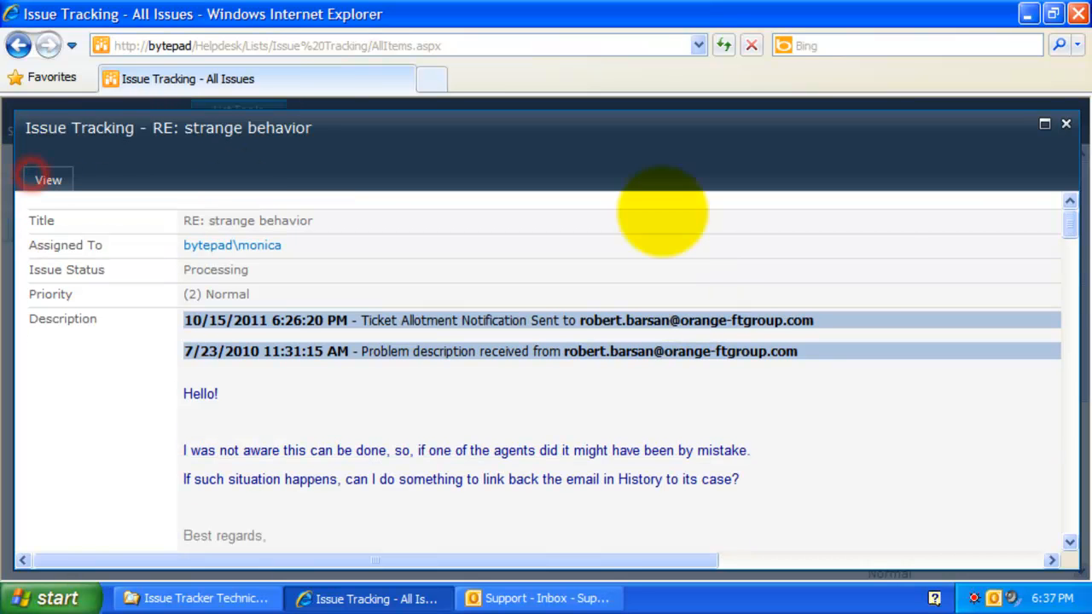
{"action": "left_click", "coordinate": [1065, 123]}
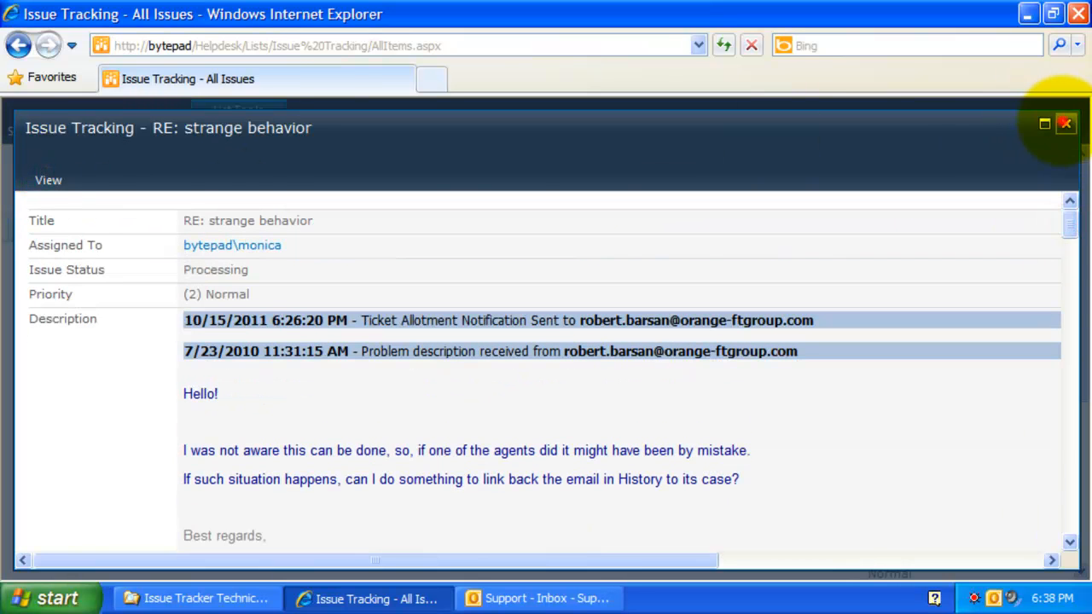
Step: Switch to Outlook and look through the ticketed messages in the Support inbox
{"action": "left_click", "coordinate": [546, 598]}
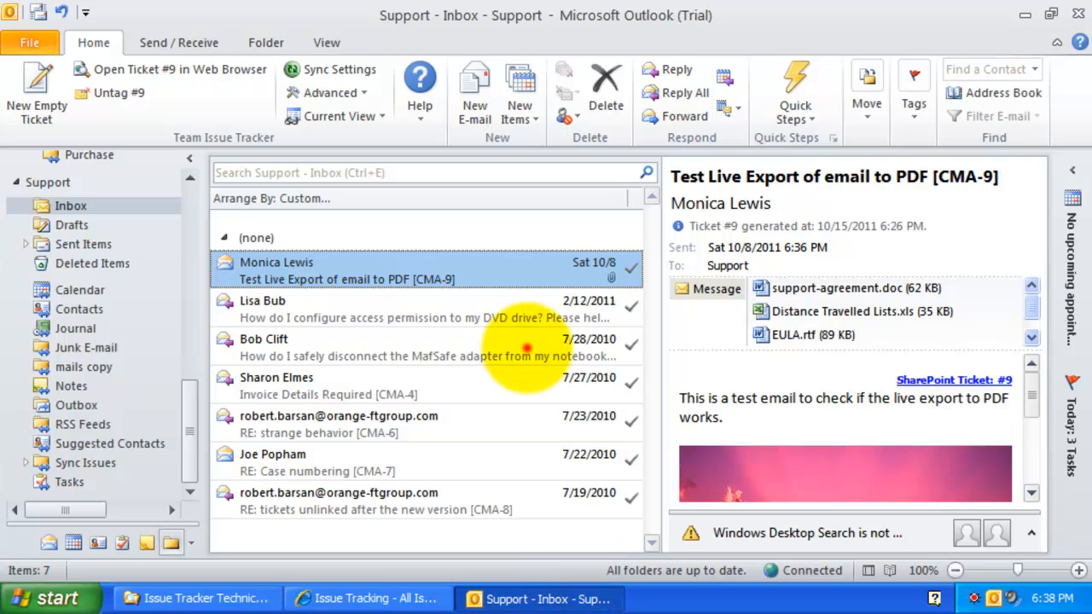
{"action": "left_click", "coordinate": [527, 345]}
{"action": "left_click", "coordinate": [507, 305]}
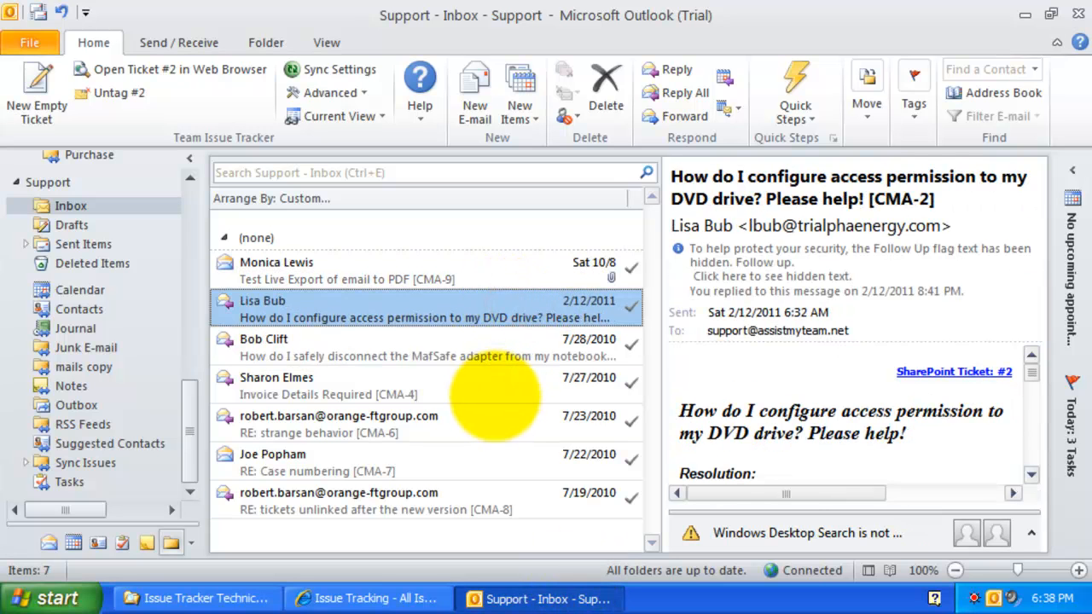
{"action": "left_click", "coordinate": [495, 395]}
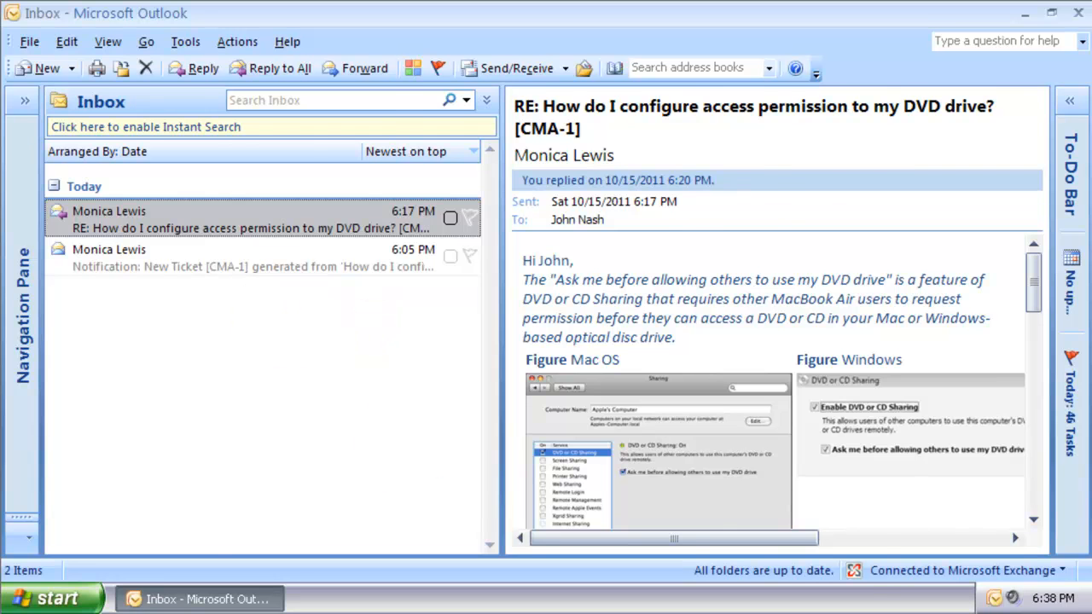
Step: From the caller's mailbox, compose an email to Support titled "Test email for auto ticket", saying "Just a test for auto ticket in SharePoint list."
{"action": "left_click", "coordinate": [25, 101]}
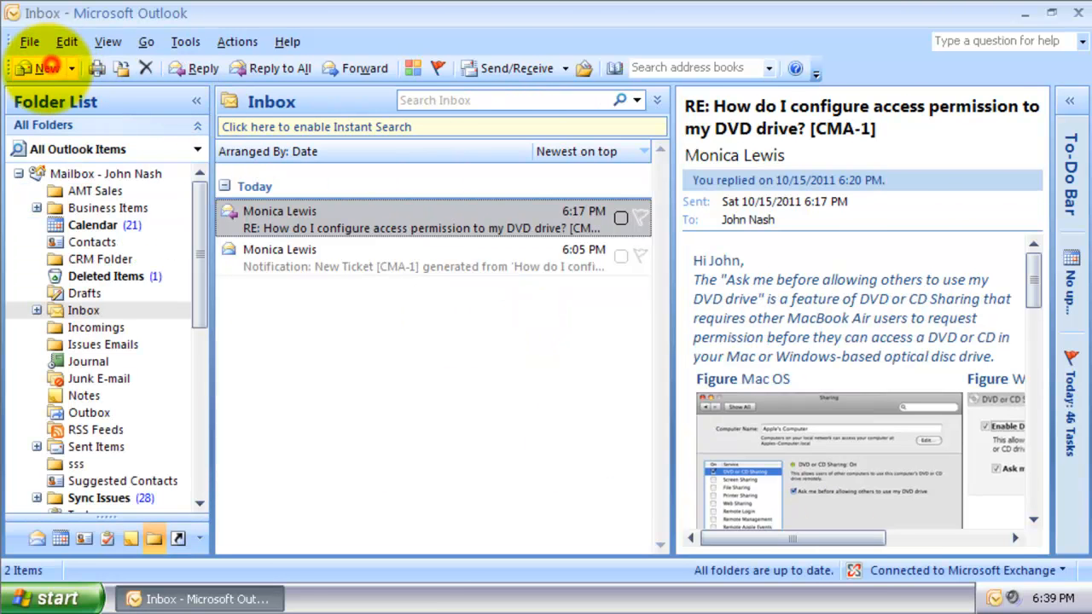
{"action": "left_click", "coordinate": [42, 68]}
{"action": "type", "text": "su"}
{"action": "key", "text": "Return"}
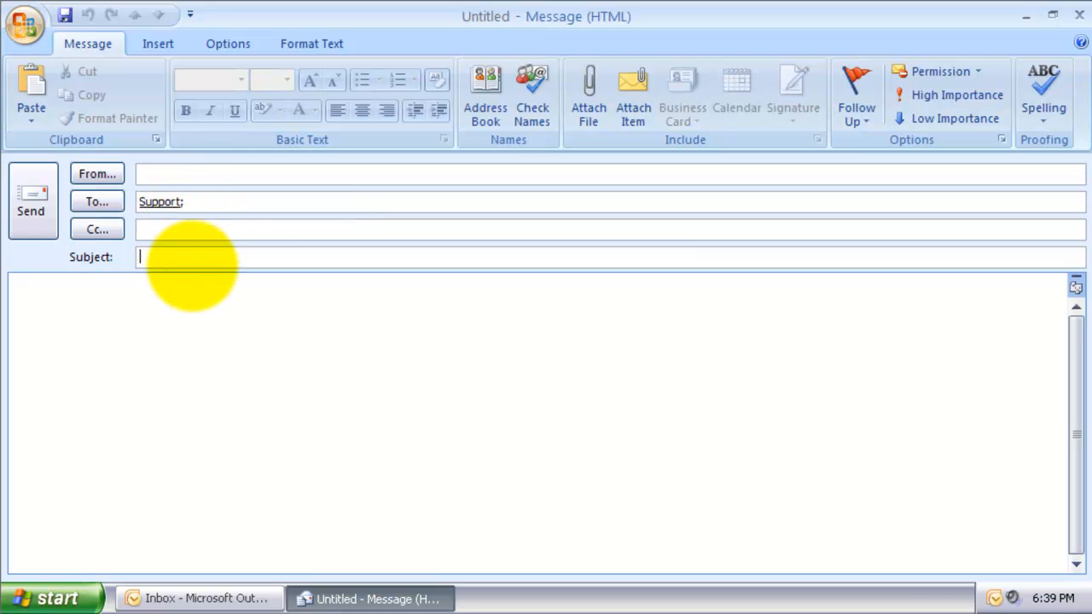
{"action": "left_click", "coordinate": [192, 258]}
{"action": "type", "text": "Test email for auto ticket"}
{"action": "left_click", "coordinate": [200, 295]}
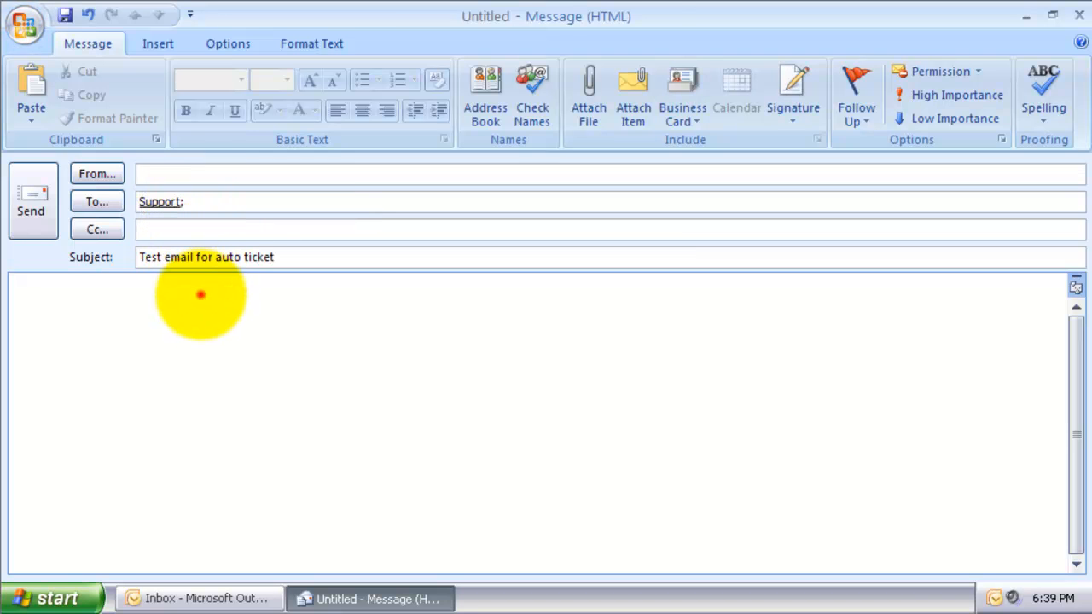
{"action": "type", "text": "Hi Support, Just a test for auto ticket in SharePoint list. John Nash"}
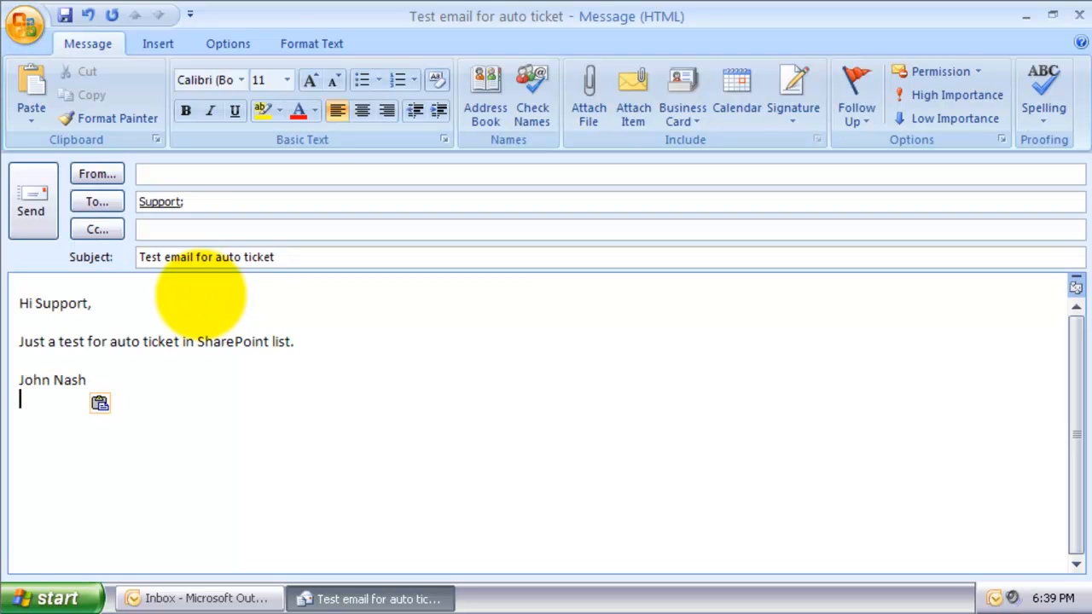
Step: Enlarge the sentence "Just a test for auto ticket in SharePoint list.", colour it red, and send the email
{"action": "left_click_drag", "start_coordinate": [315, 340], "coordinate": [21, 341]}
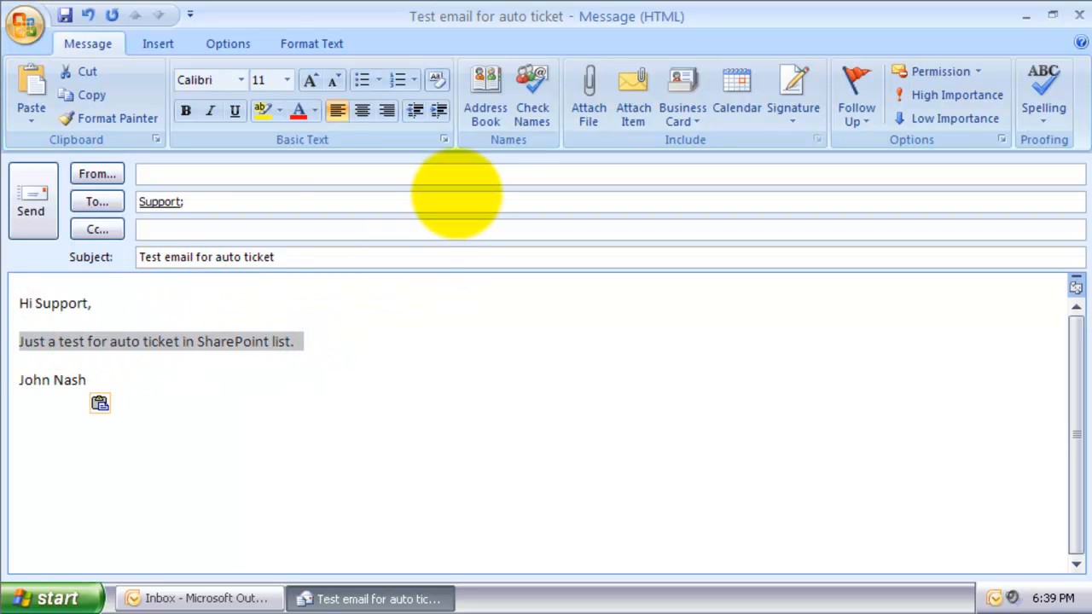
{"action": "left_click", "coordinate": [286, 79]}
{"action": "left_click", "coordinate": [260, 228]}
{"action": "left_click", "coordinate": [299, 110]}
{"action": "left_click", "coordinate": [531, 444]}
{"action": "left_click", "coordinate": [31, 203]}
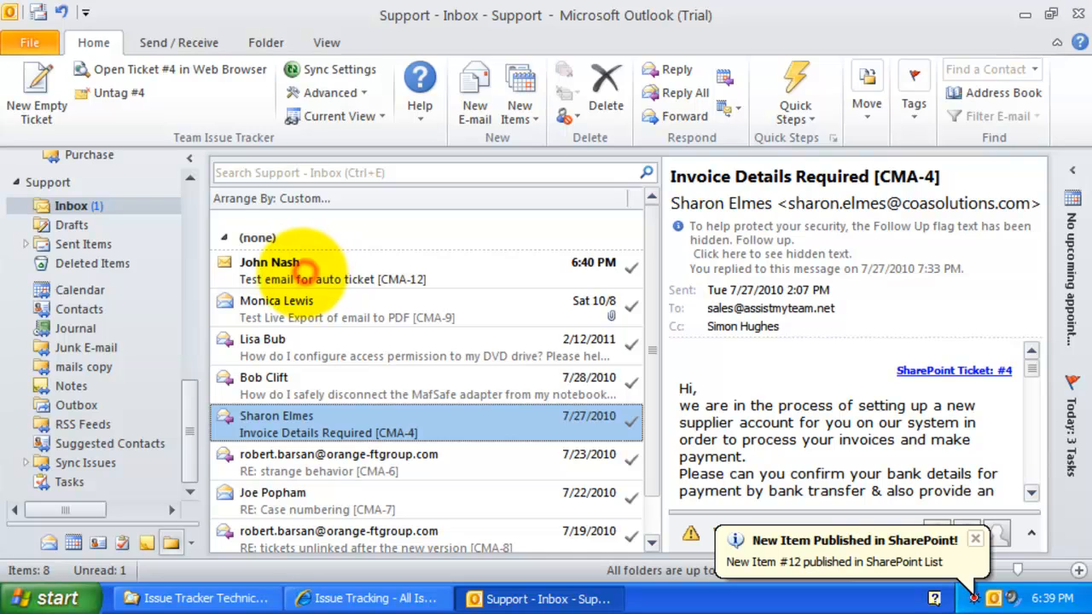
Step: Select the "Test email for auto ticket [CMA-12]" message in the Support inbox and examine its linked SharePoint ticket
{"action": "left_click", "coordinate": [310, 270]}
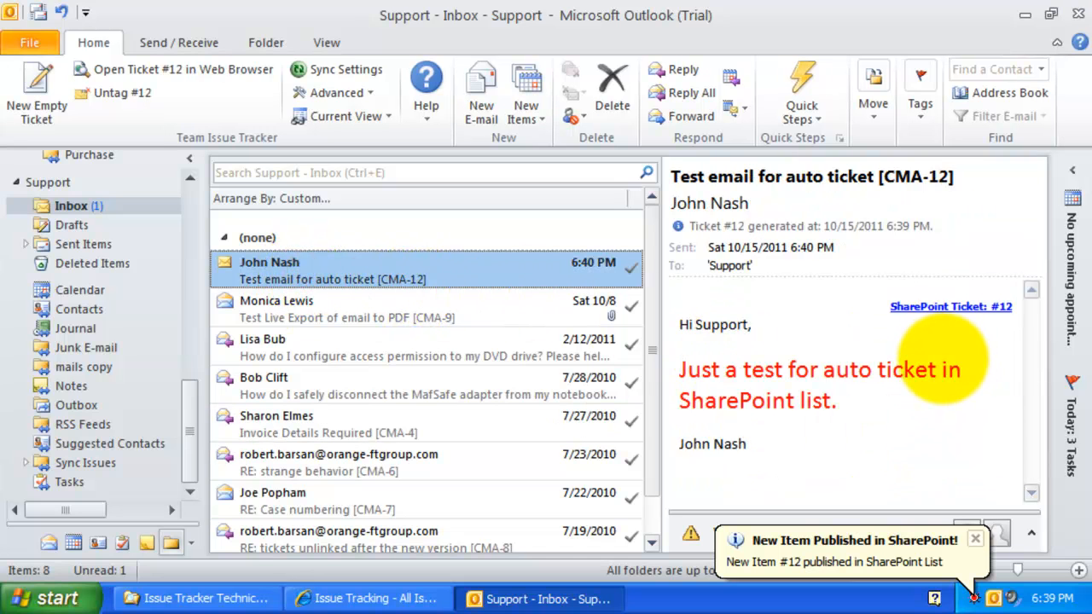
{"action": "left_click", "coordinate": [953, 306]}
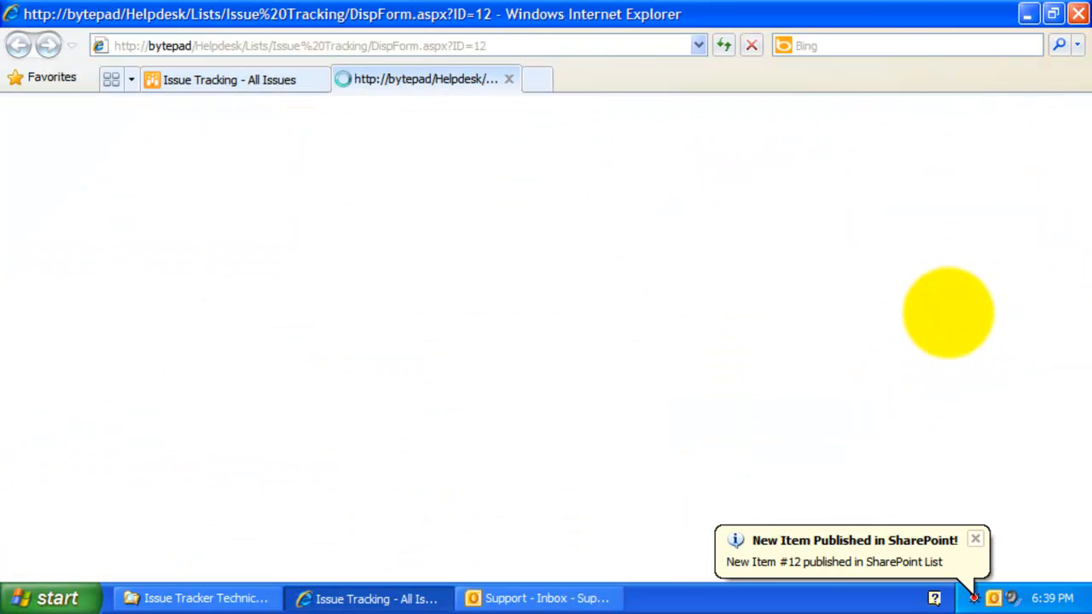
{"action": "scroll", "coordinate": [866, 318], "scroll_direction": "down", "scroll_amount": 10}
{"action": "scroll", "coordinate": [865, 318], "scroll_direction": "up", "scroll_amount": 10}
{"action": "left_click_drag", "start_coordinate": [517, 537], "coordinate": [392, 402]}
{"action": "left_click", "coordinate": [408, 418]}
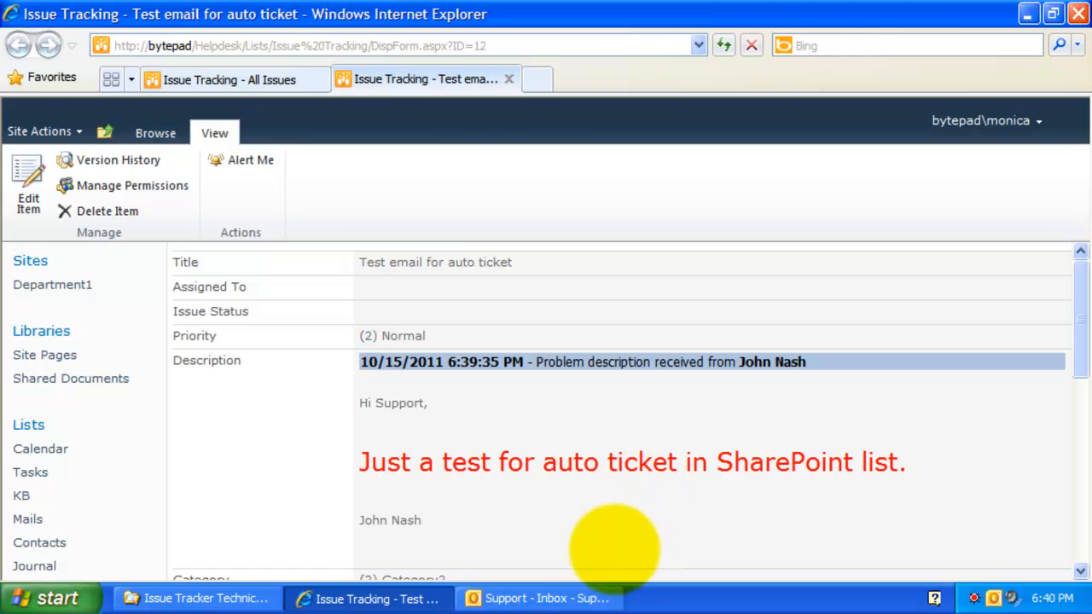
Step: In the caller's inbox, open Support's reply about ticket CMA-12 and send back "Thanks. Problem Solved." in green
{"action": "left_click", "coordinate": [555, 599]}
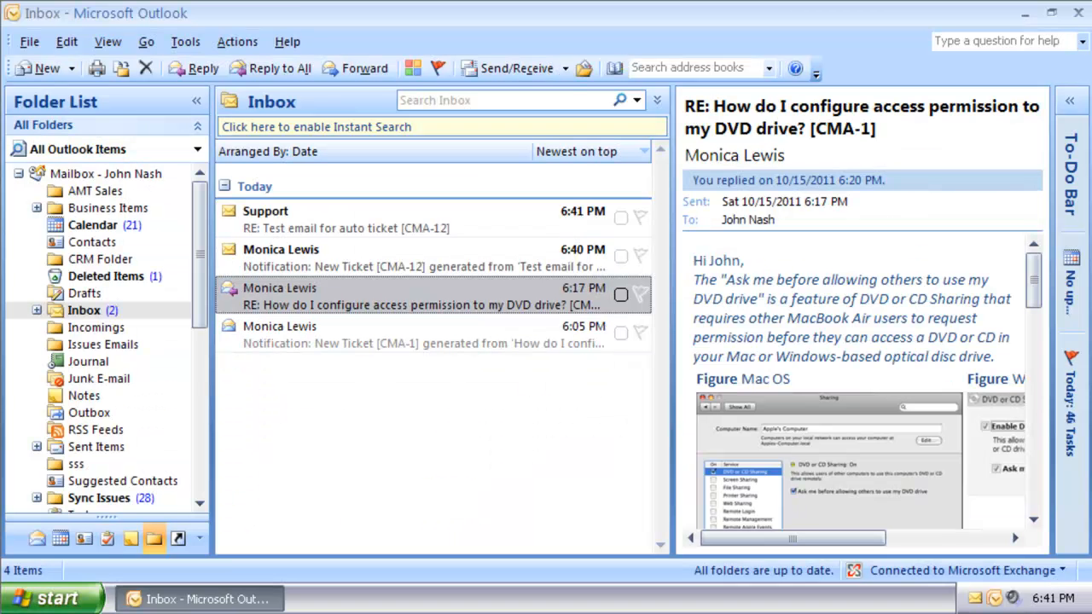
{"action": "left_click", "coordinate": [282, 215]}
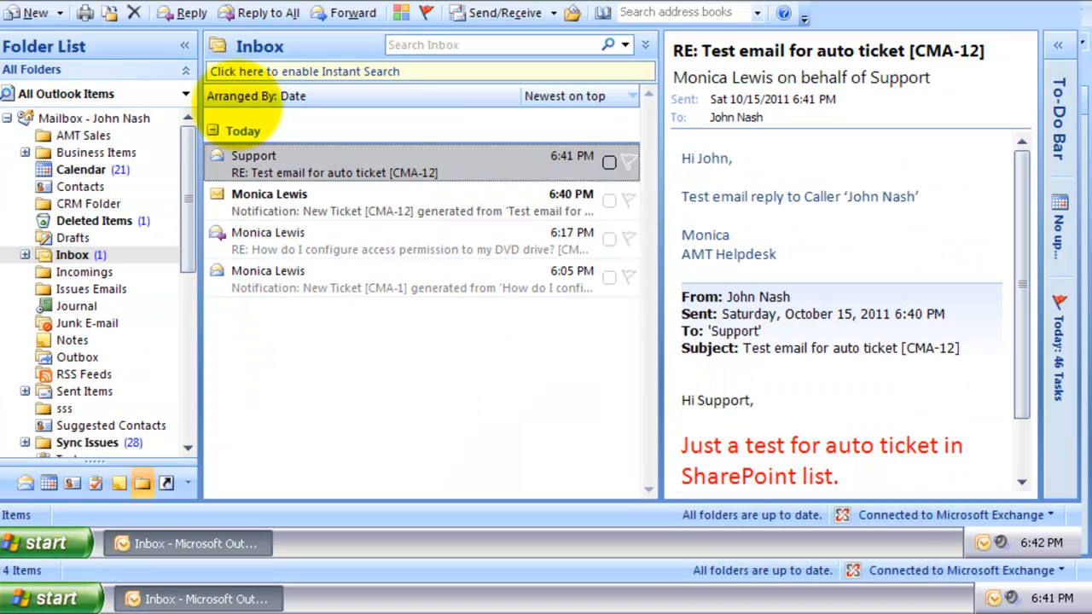
{"action": "left_click", "coordinate": [186, 12]}
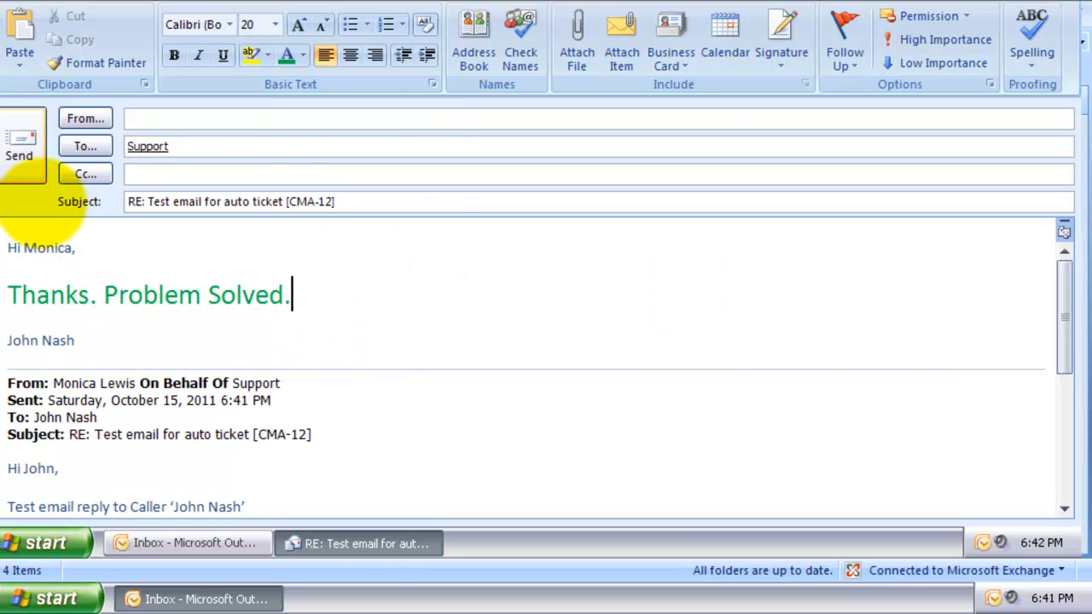
{"action": "left_click", "coordinate": [32, 178]}
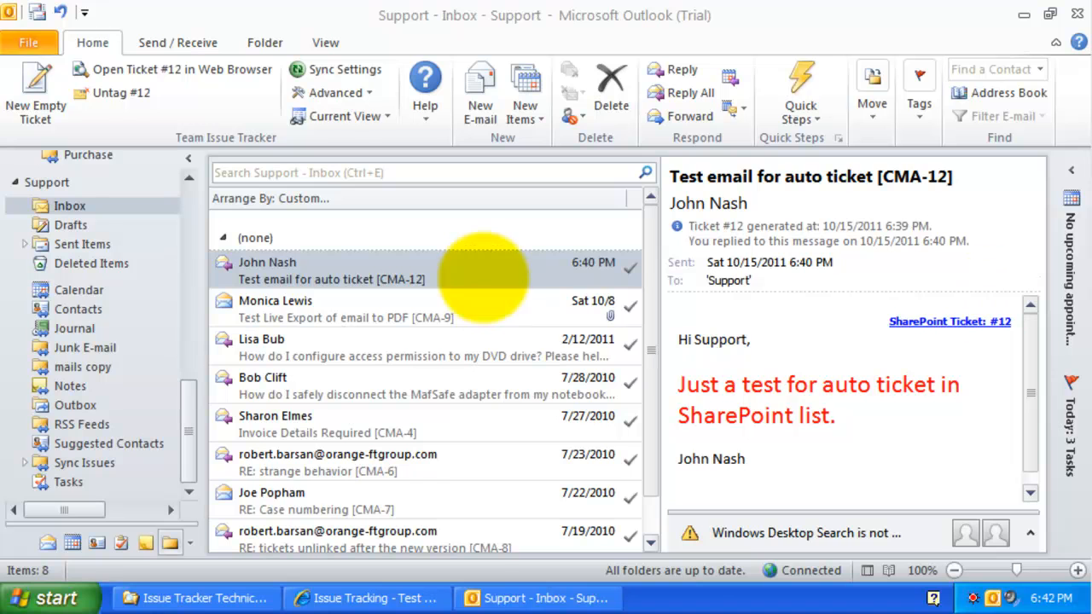
Step: View the caller's new reply in the Support inbox, then open "Test email for auto ticket" in the SharePoint issue list
{"action": "left_click", "coordinate": [483, 274]}
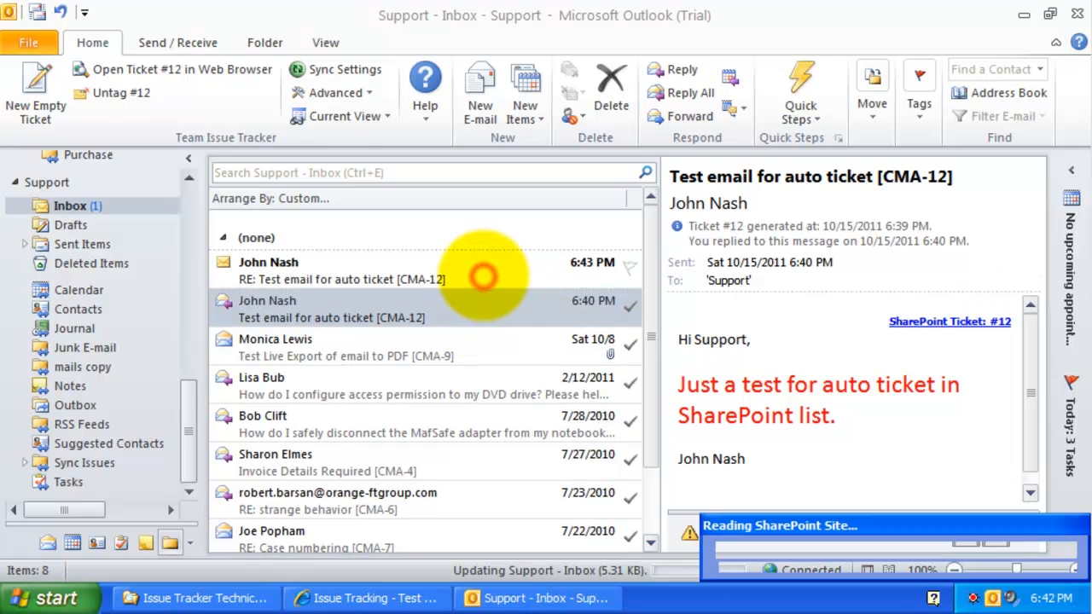
{"action": "left_click", "coordinate": [463, 273]}
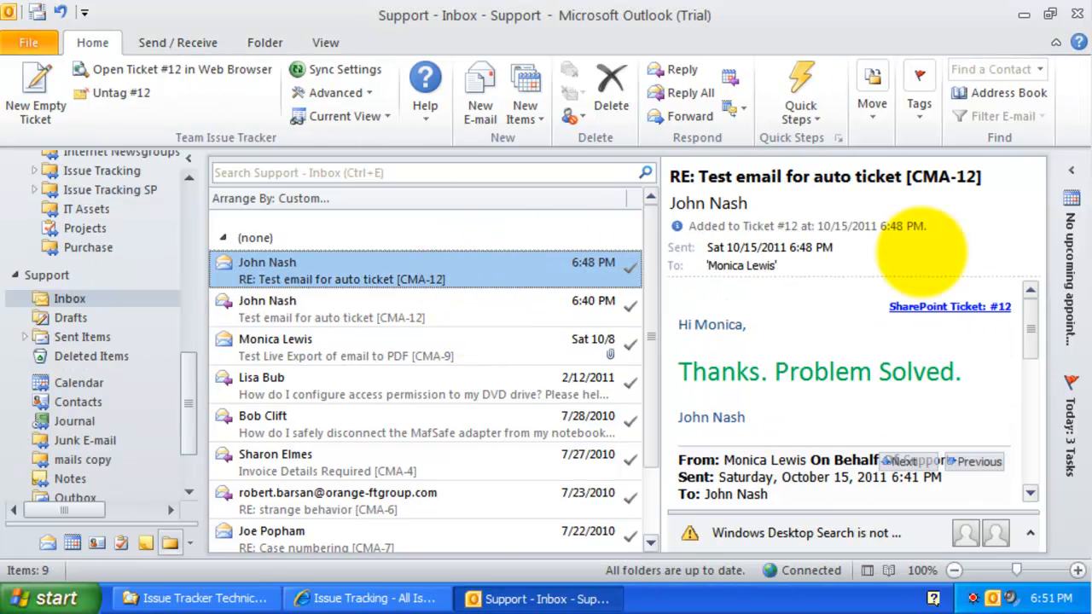
{"action": "left_click", "coordinate": [405, 599]}
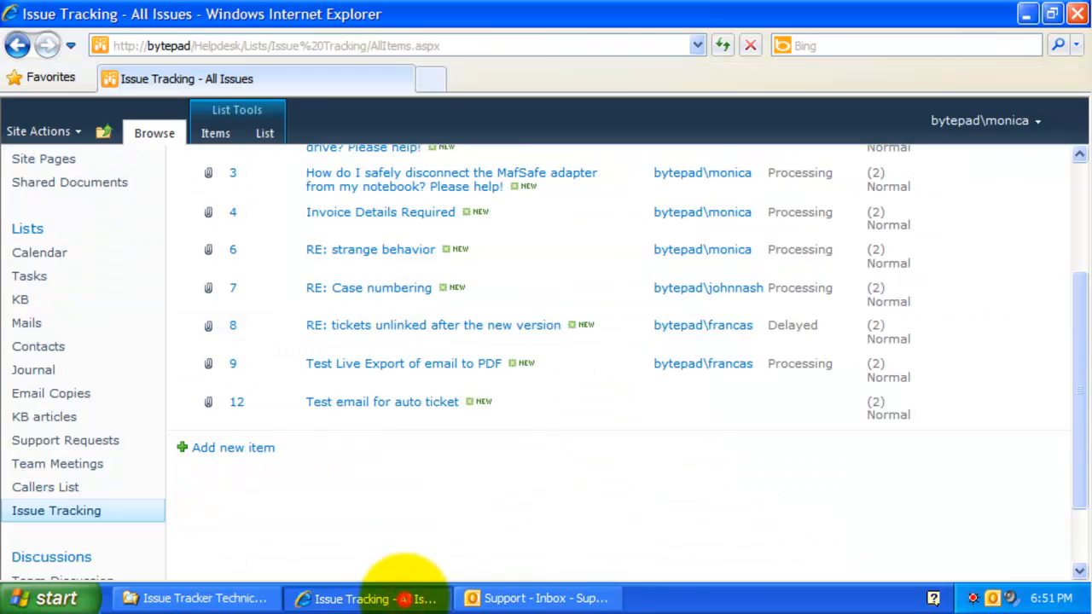
{"action": "left_click", "coordinate": [410, 402]}
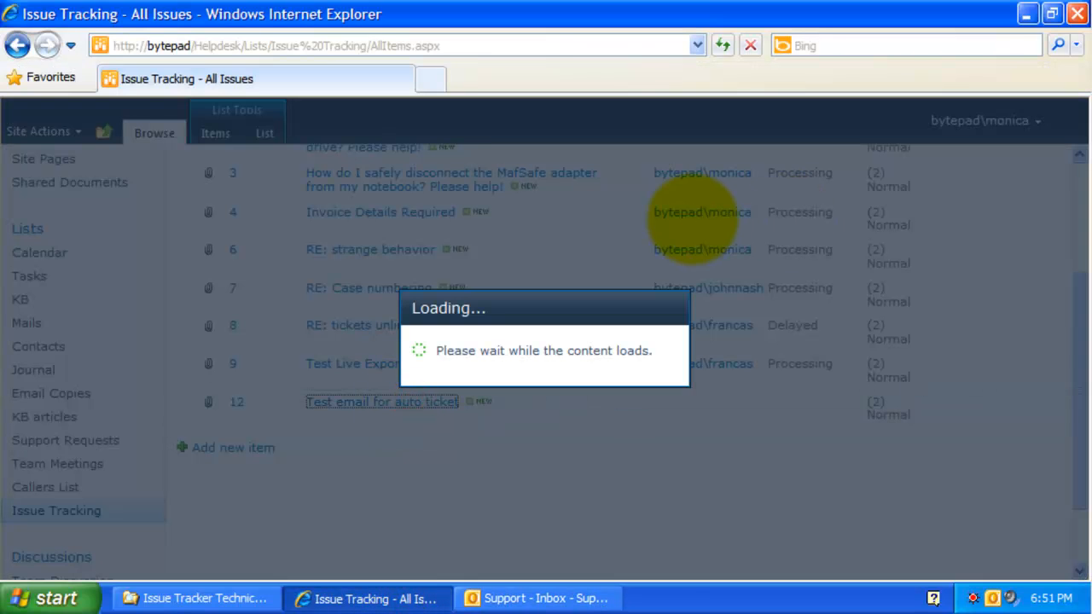
Step: Review the correspondence history in the ticket's Description, from the latest reply to the original problem description
{"action": "scroll", "coordinate": [611, 405], "scroll_direction": "down", "scroll_amount": 4}
{"action": "scroll", "coordinate": [611, 405], "scroll_direction": "up", "scroll_amount": 6}
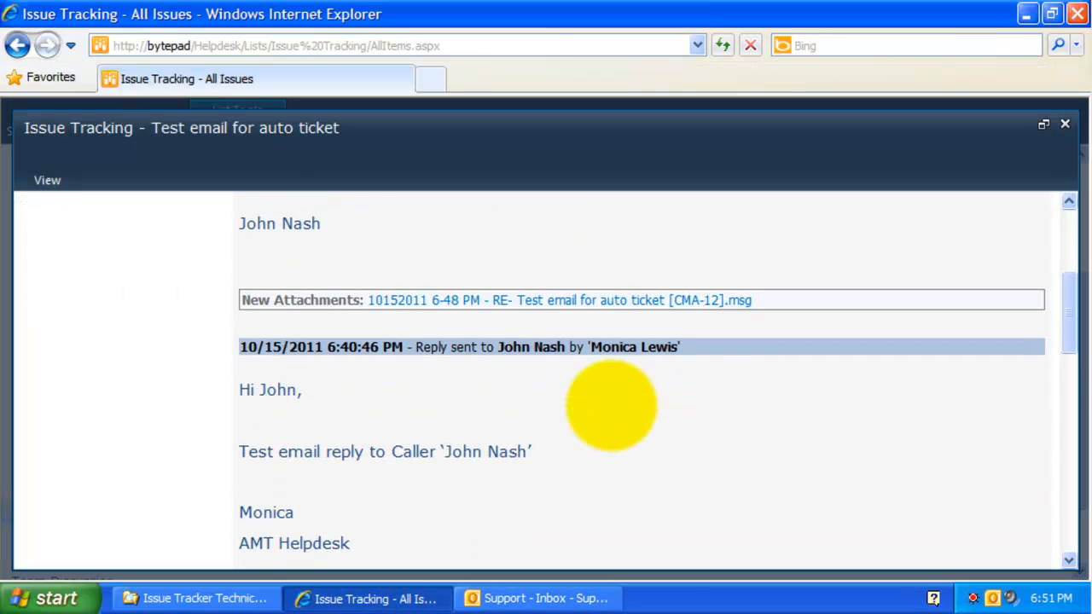
{"action": "left_click_drag", "start_coordinate": [331, 499], "coordinate": [228, 371]}
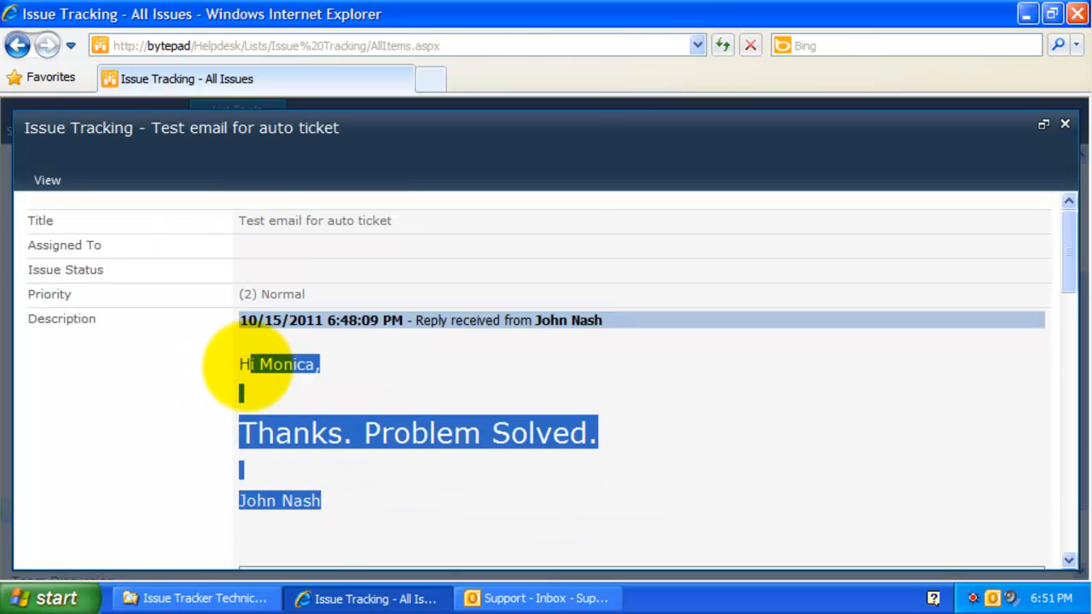
{"action": "left_click", "coordinate": [244, 366]}
{"action": "scroll", "coordinate": [450, 409], "scroll_direction": "down", "scroll_amount": 1}
{"action": "scroll", "coordinate": [450, 410], "scroll_direction": "down", "scroll_amount": 7}
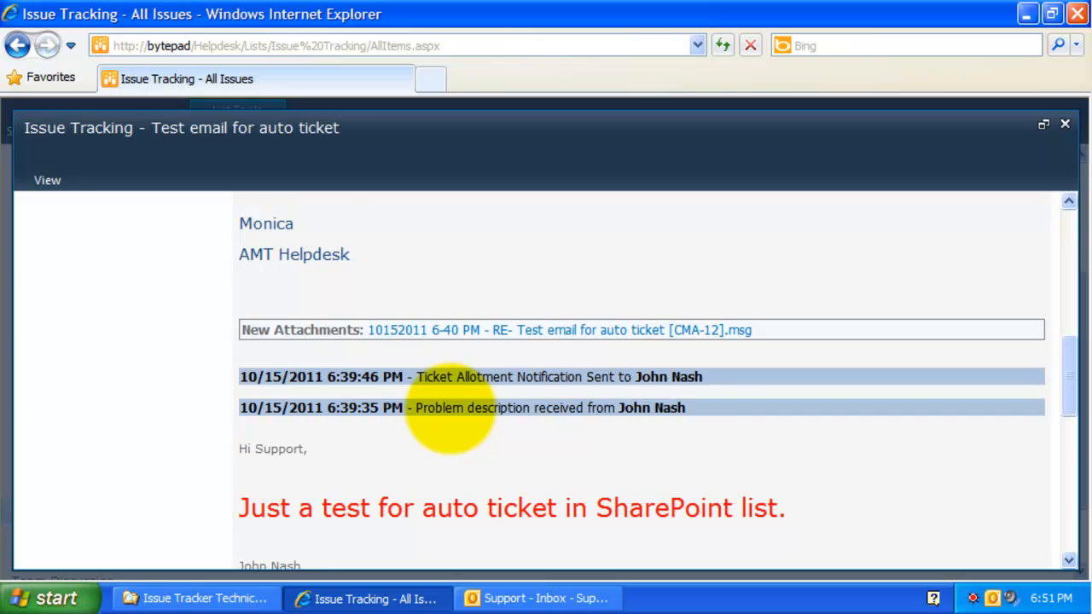
{"action": "scroll", "coordinate": [450, 414], "scroll_direction": "down", "scroll_amount": 3}
{"action": "scroll", "coordinate": [469, 401], "scroll_direction": "up", "scroll_amount": 14}
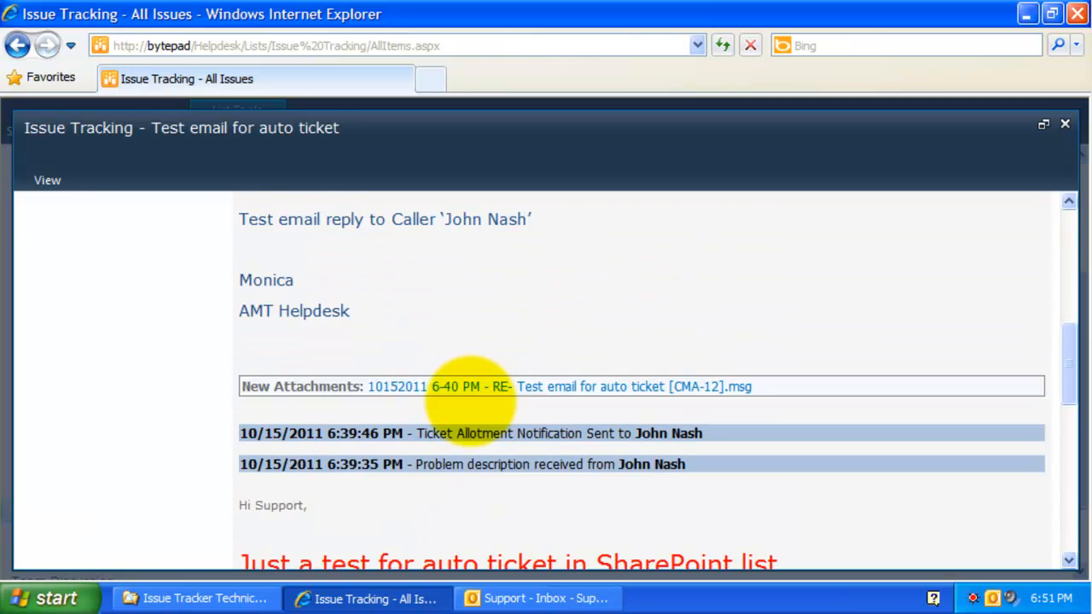
{"action": "scroll", "coordinate": [470, 400], "scroll_direction": "up", "scroll_amount": 4}
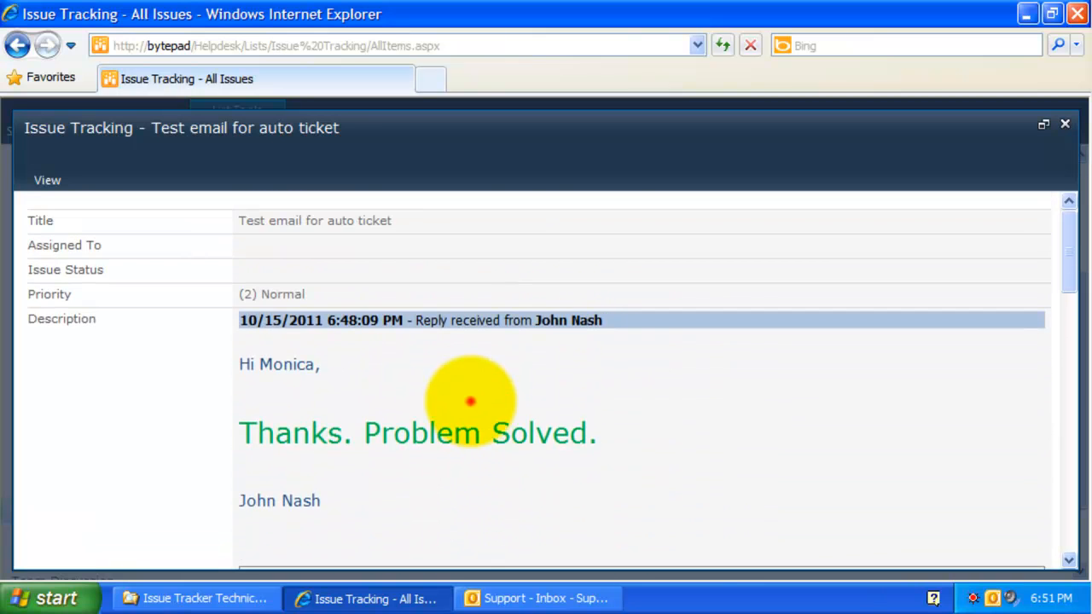
{"action": "left_click", "coordinate": [470, 400]}
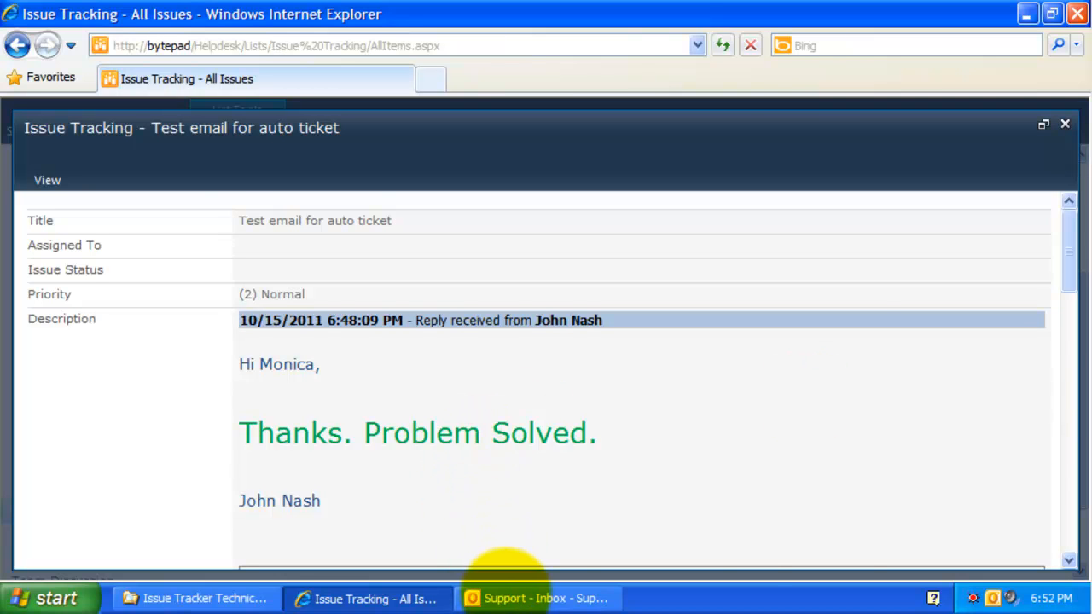
Step: Return to Outlook, look over the Tickets Automation settings and the Exchange folder selection, and exit them
{"action": "left_click", "coordinate": [505, 597]}
{"action": "left_click", "coordinate": [369, 94]}
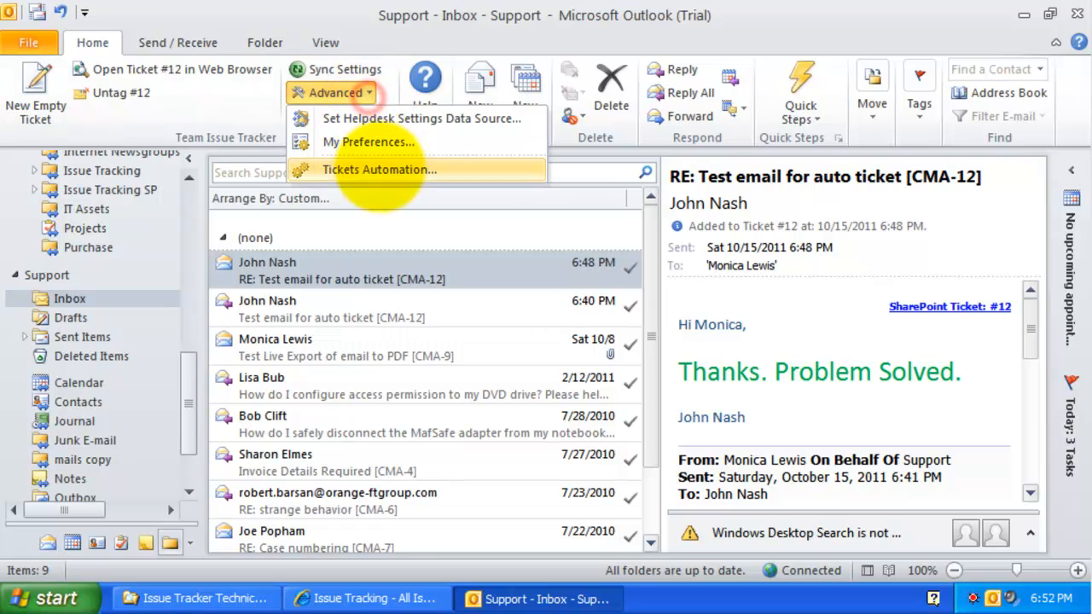
{"action": "left_click", "coordinate": [381, 168]}
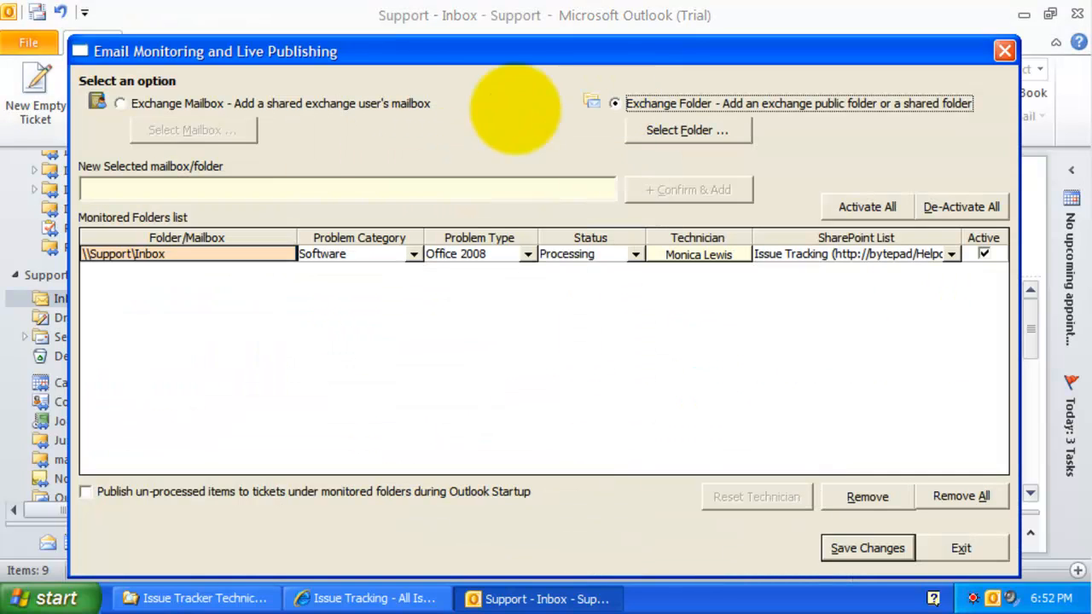
{"action": "left_click", "coordinate": [687, 130]}
{"action": "left_click_drag", "start_coordinate": [622, 256], "coordinate": [623, 228]}
{"action": "left_click", "coordinate": [715, 164]}
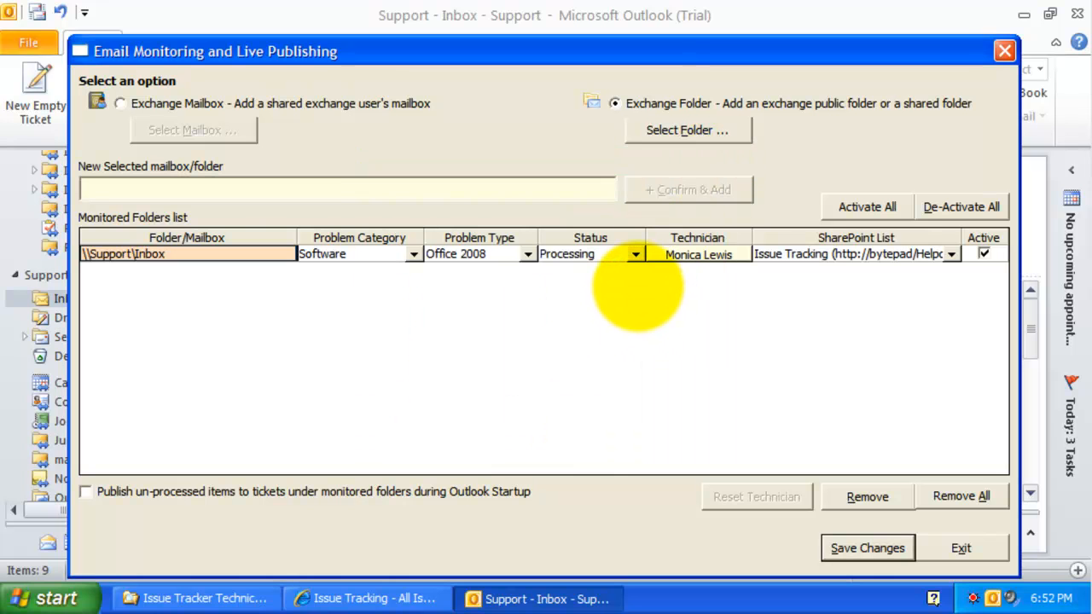
{"action": "left_click", "coordinate": [960, 548]}
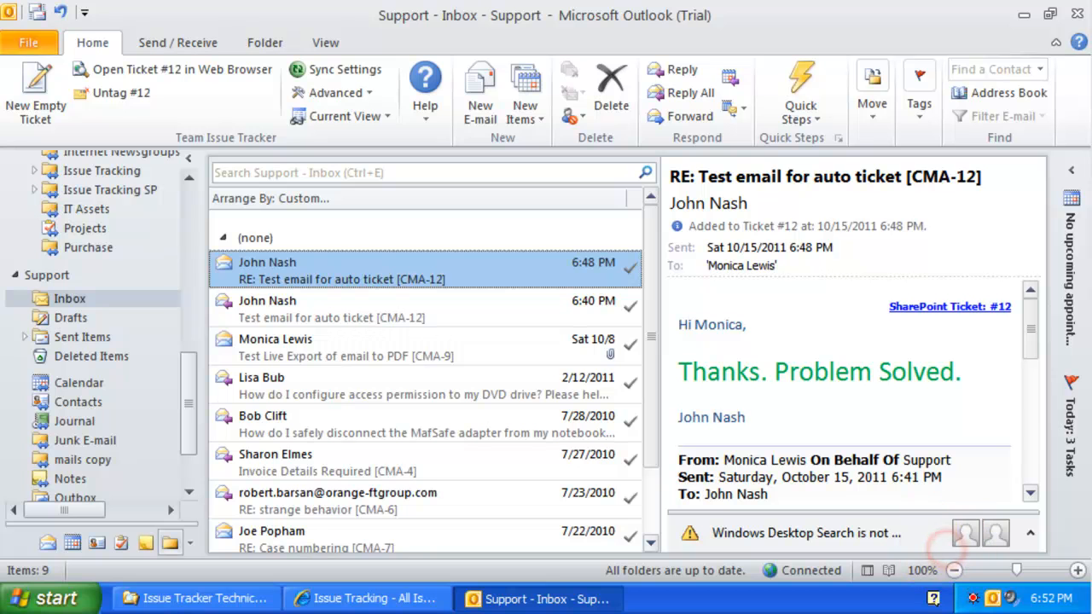
Step: In My Preferences, set new tickets' default problem category to Hardware, problem type to Apple TV and status to Deferred, keeping 'Self' assigned as Technician
{"action": "left_click", "coordinate": [366, 93]}
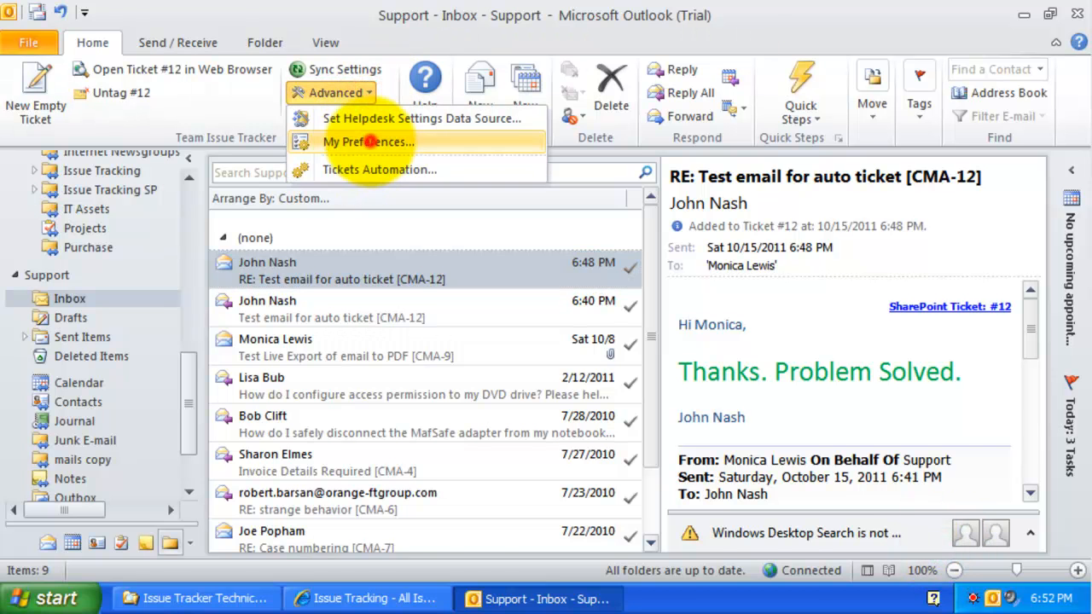
{"action": "left_click", "coordinate": [367, 141]}
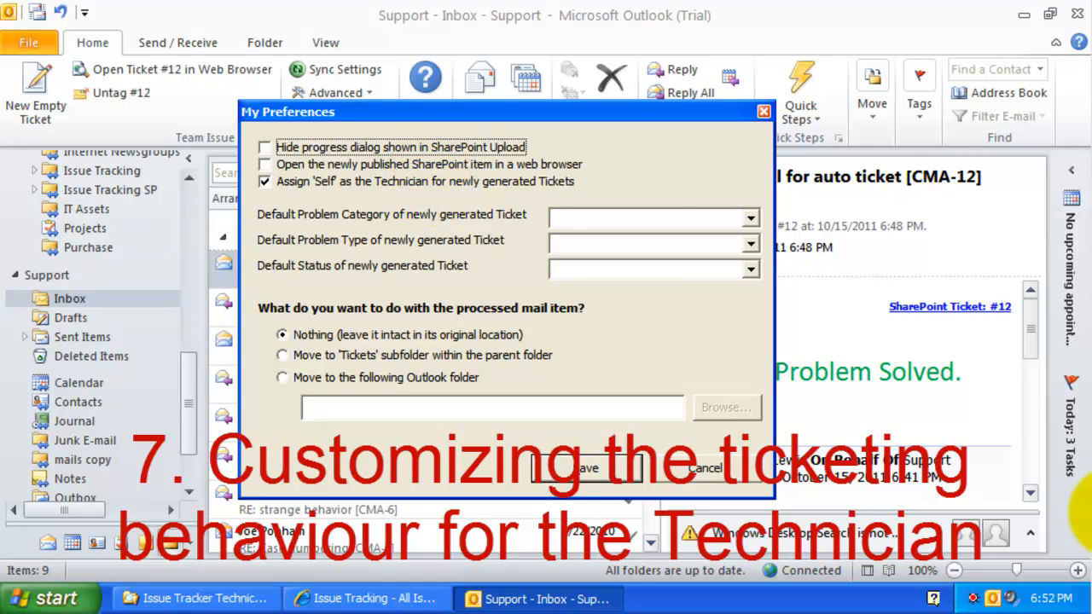
{"action": "left_click", "coordinate": [327, 181]}
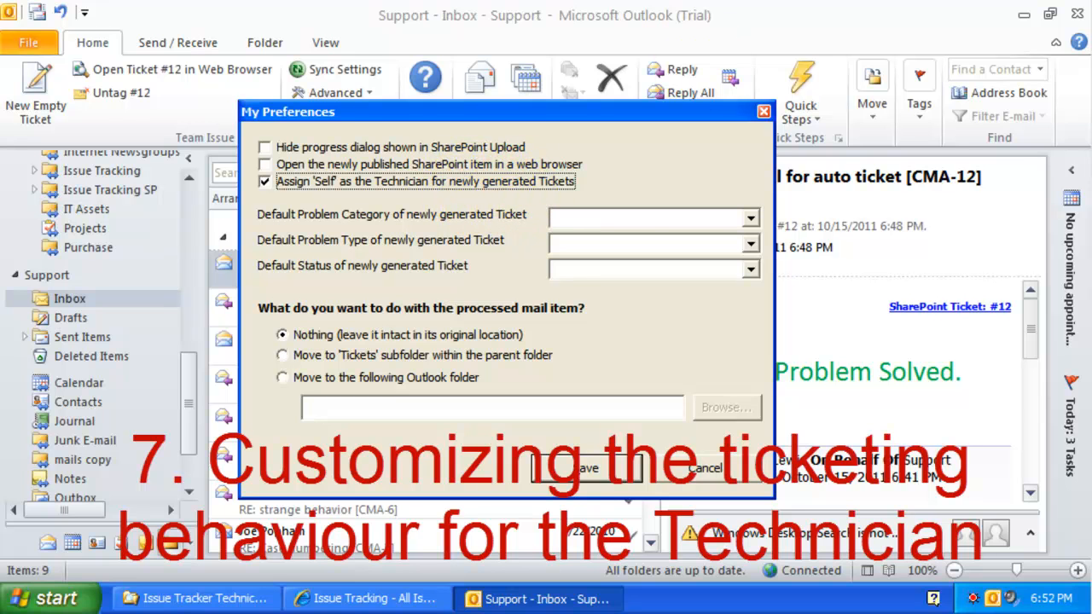
{"action": "left_click", "coordinate": [750, 218]}
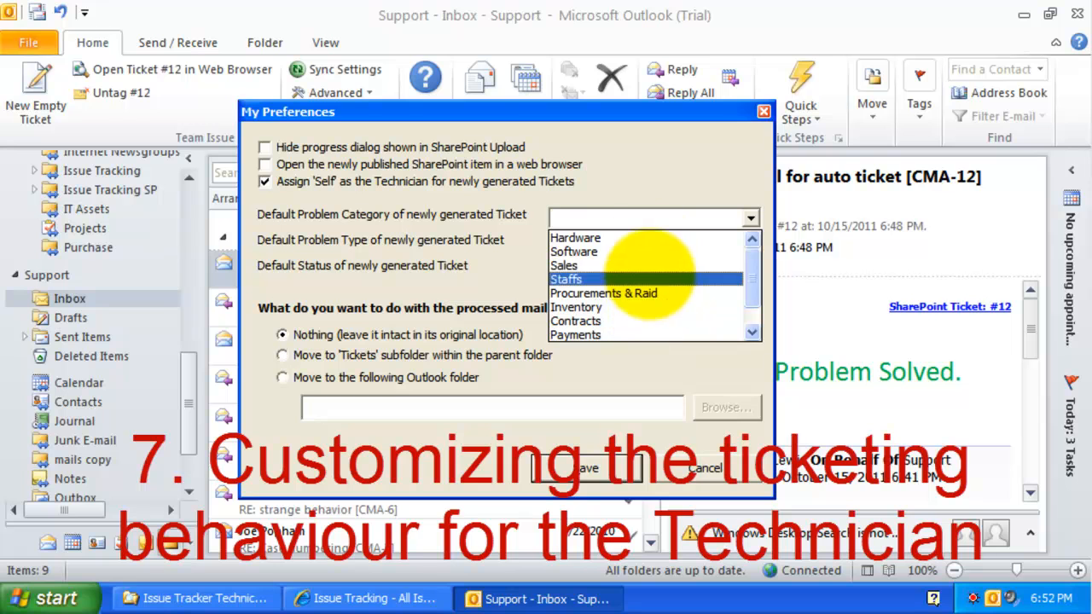
{"action": "left_click", "coordinate": [649, 239]}
{"action": "left_click", "coordinate": [748, 244]}
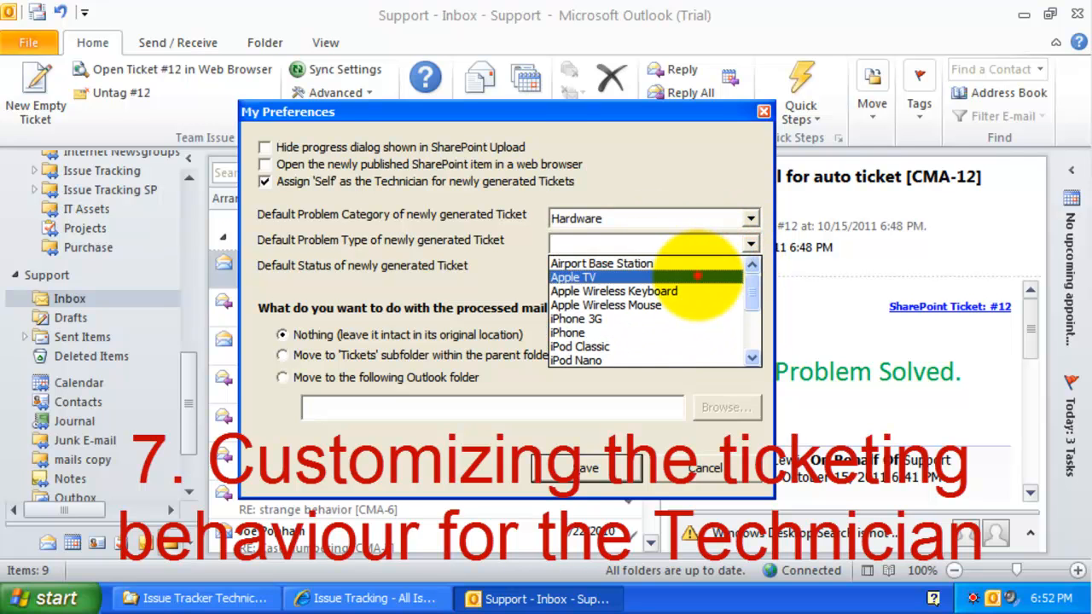
{"action": "left_click", "coordinate": [698, 277]}
{"action": "left_click", "coordinate": [749, 269]}
{"action": "left_click", "coordinate": [690, 305]}
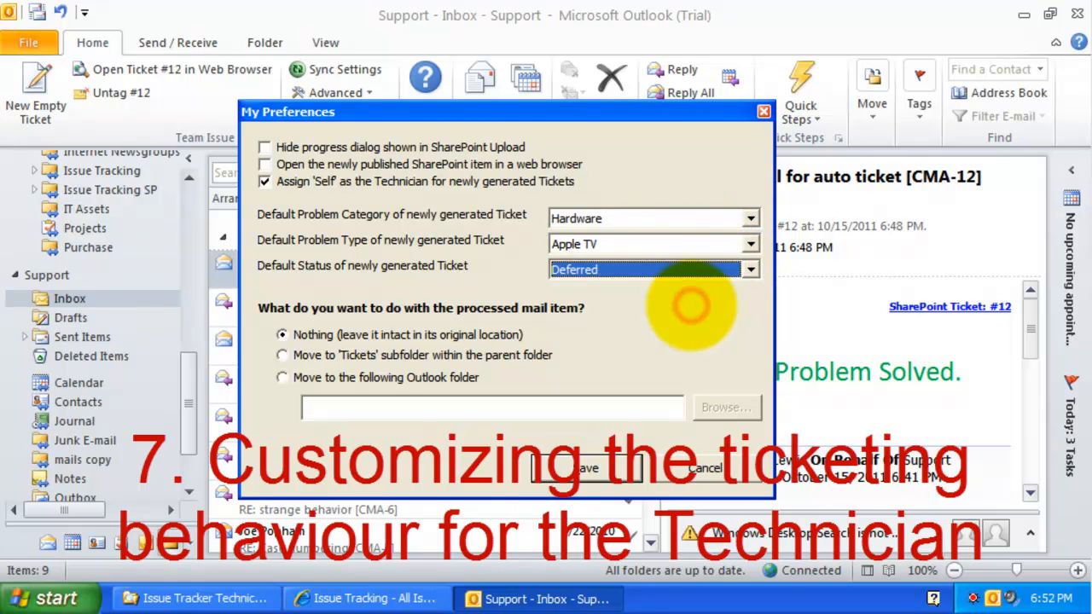
Step: Set processed mail items to move to the IT Assets folder under All Public Folders
{"action": "left_click", "coordinate": [412, 335]}
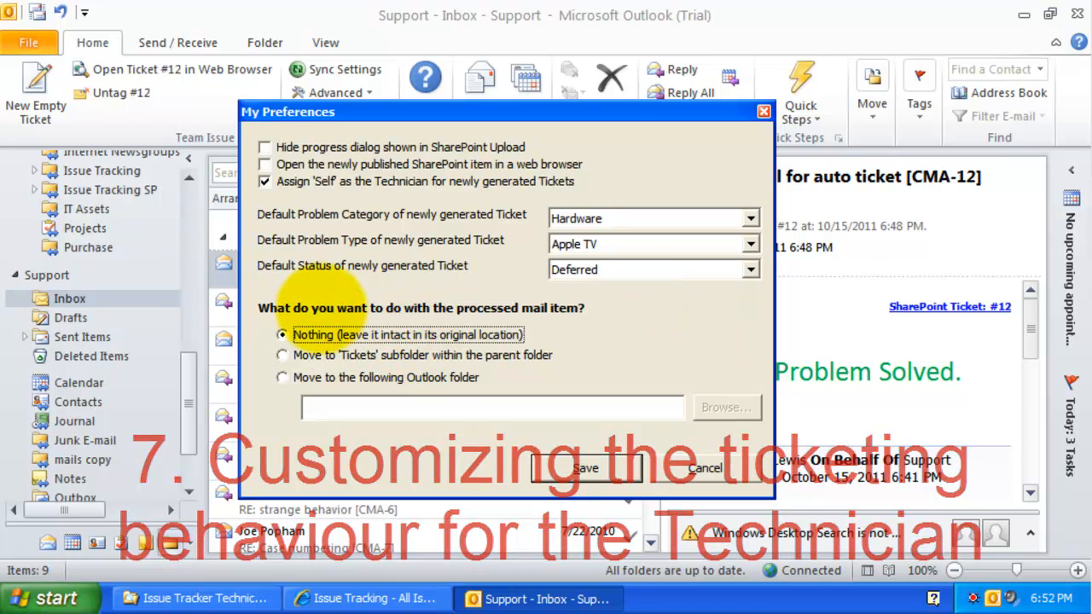
{"action": "left_click", "coordinate": [324, 354]}
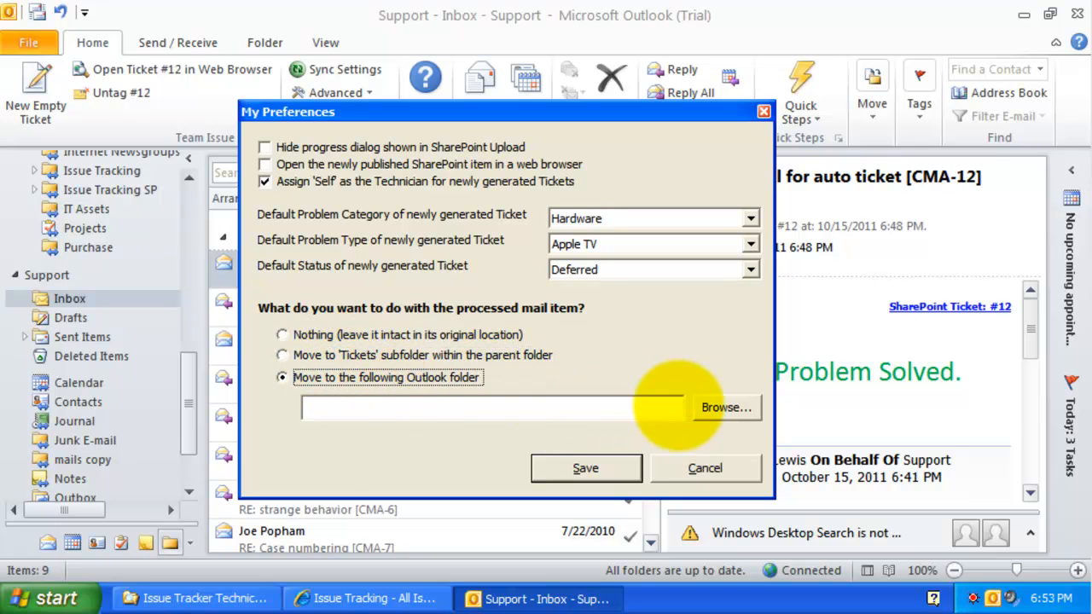
{"action": "left_click", "coordinate": [721, 408]}
{"action": "left_click_drag", "start_coordinate": [620, 256], "coordinate": [524, 268]}
{"action": "left_click", "coordinate": [379, 301]}
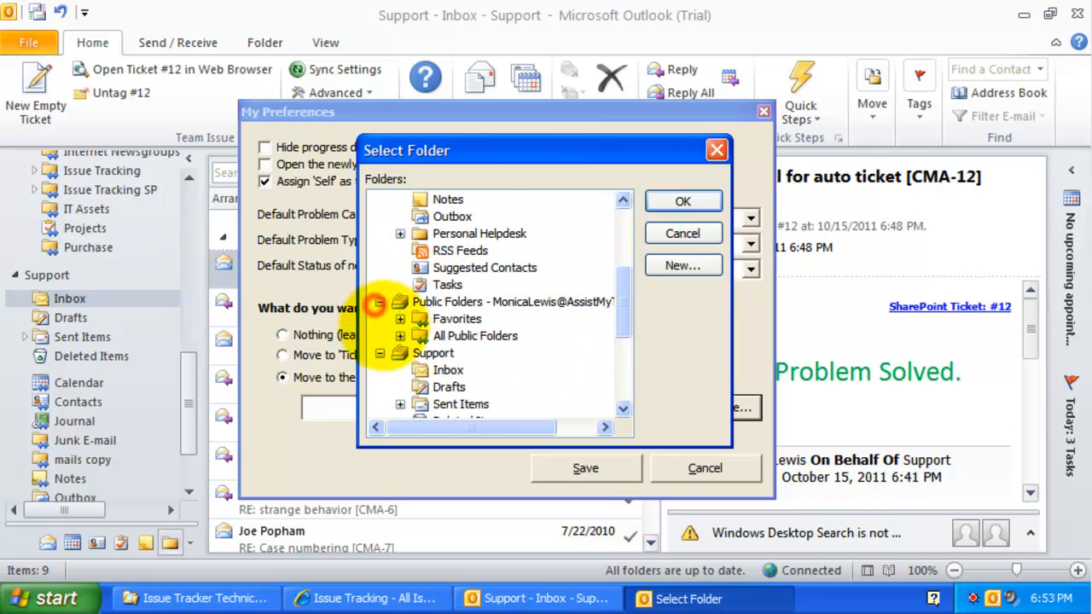
{"action": "left_click", "coordinate": [399, 336]}
{"action": "left_click", "coordinate": [477, 369]}
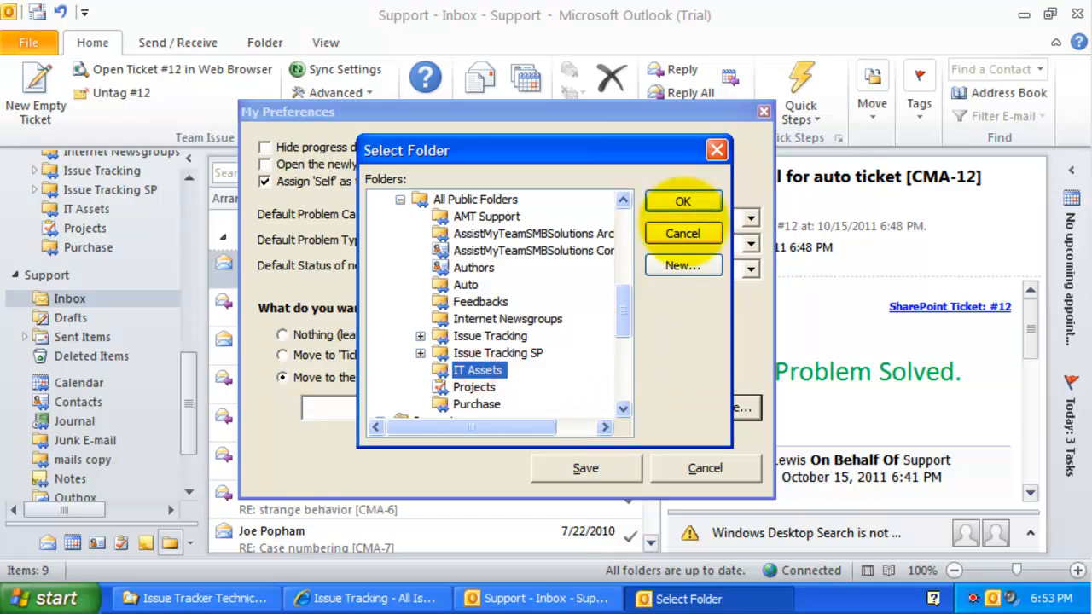
{"action": "left_click", "coordinate": [683, 203]}
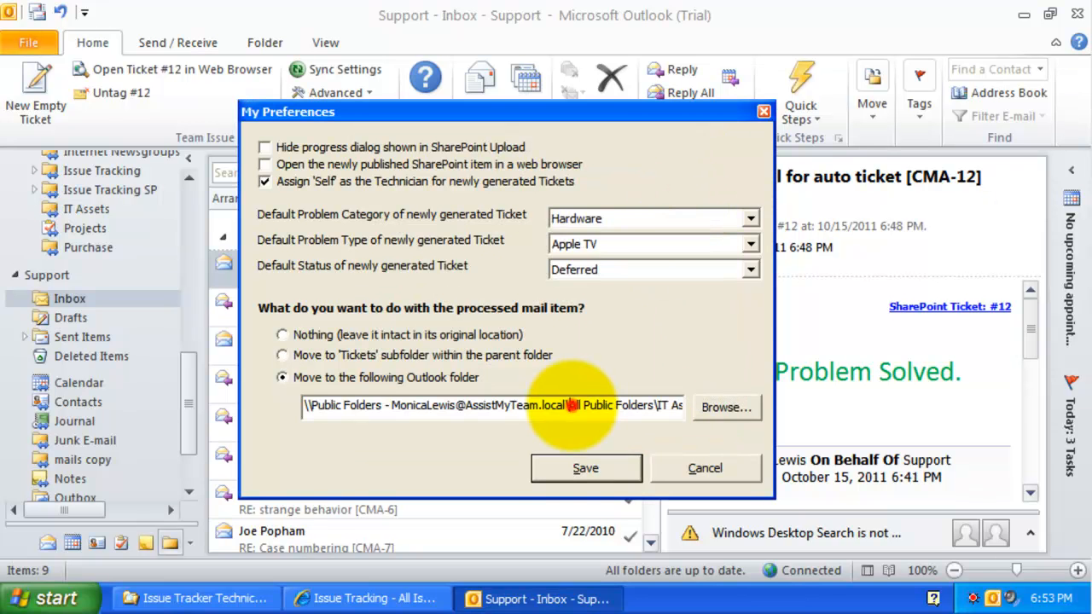
Step: Check the chosen folder path, switch processed mail handling back to Nothing (leave it intact in its original location), and save the preferences
{"action": "left_click_drag", "start_coordinate": [570, 405], "coordinate": [707, 405]}
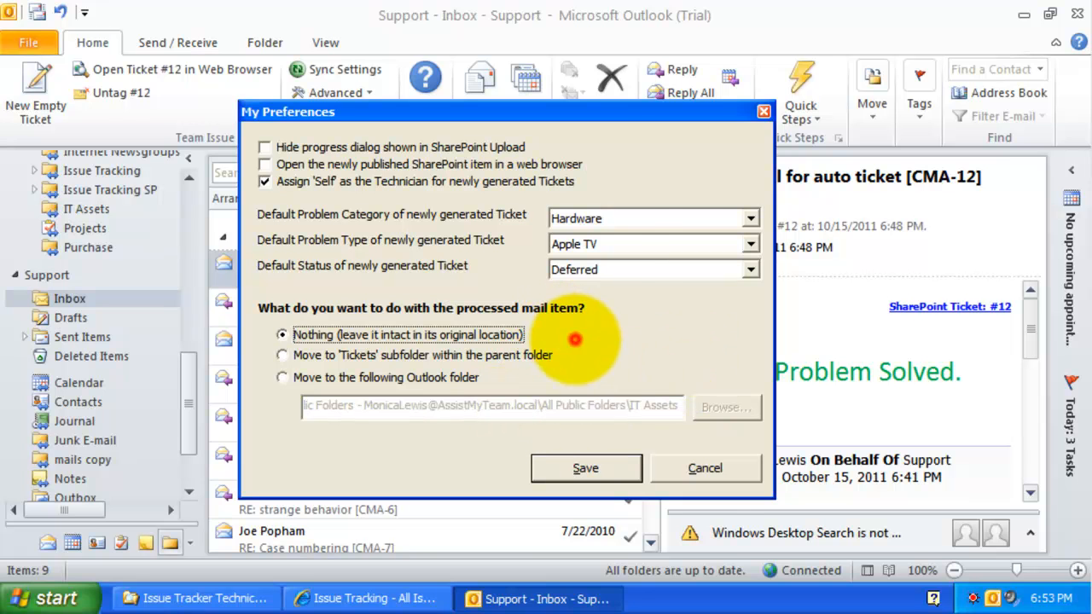
{"action": "left_click", "coordinate": [585, 467]}
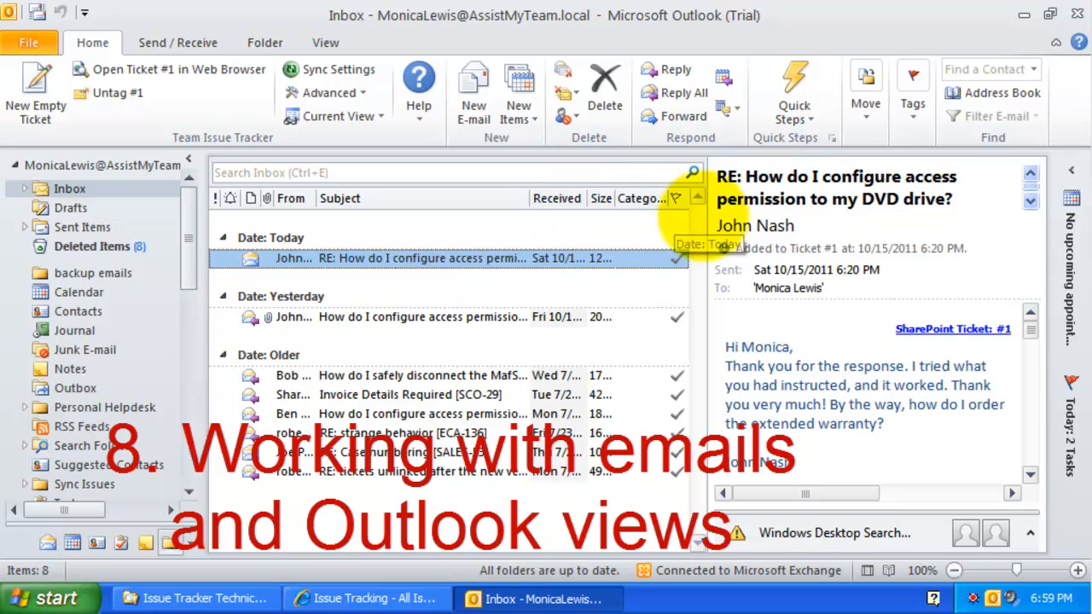
Step: Widen the technician's inbox message list, select yesterday's DVD drive email, and show the inbox as Mails with SharePoint Ticket ID
{"action": "left_click_drag", "start_coordinate": [706, 213], "coordinate": [798, 213]}
{"action": "left_click", "coordinate": [414, 316]}
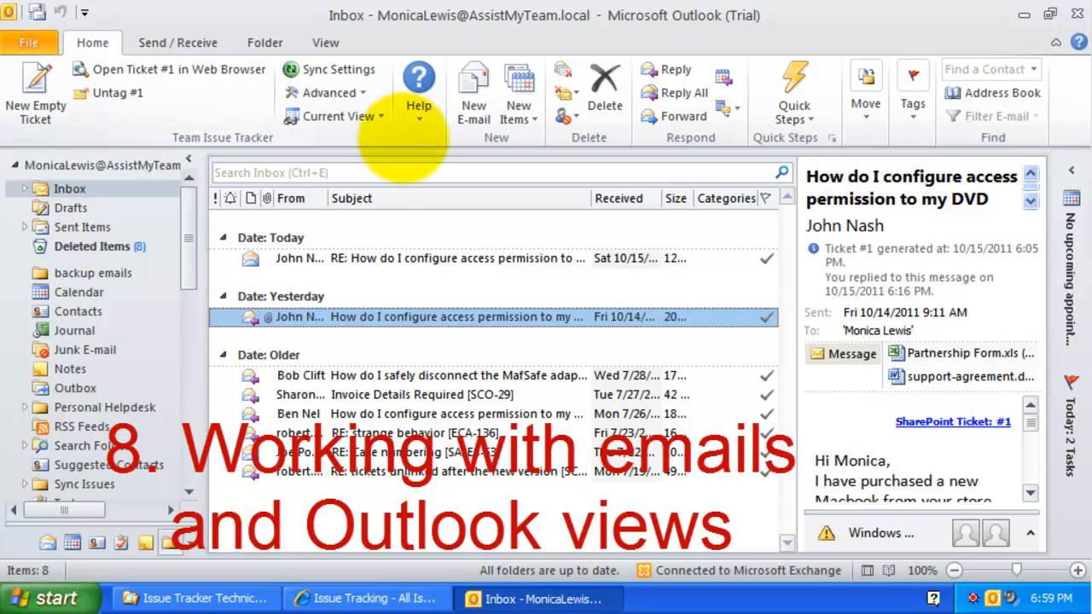
{"action": "left_click", "coordinate": [374, 116]}
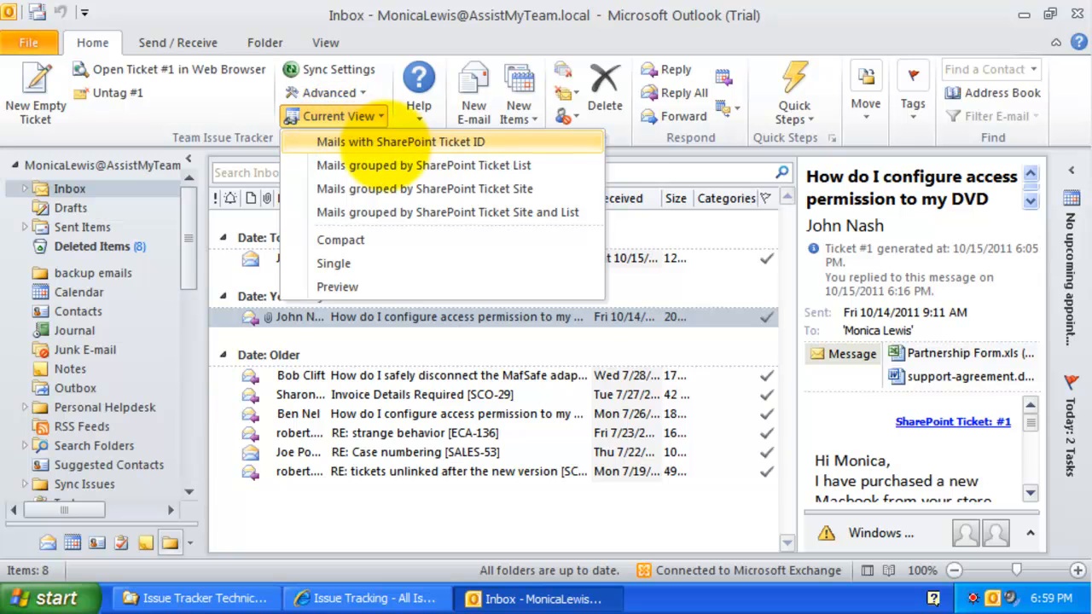
{"action": "left_click", "coordinate": [385, 145]}
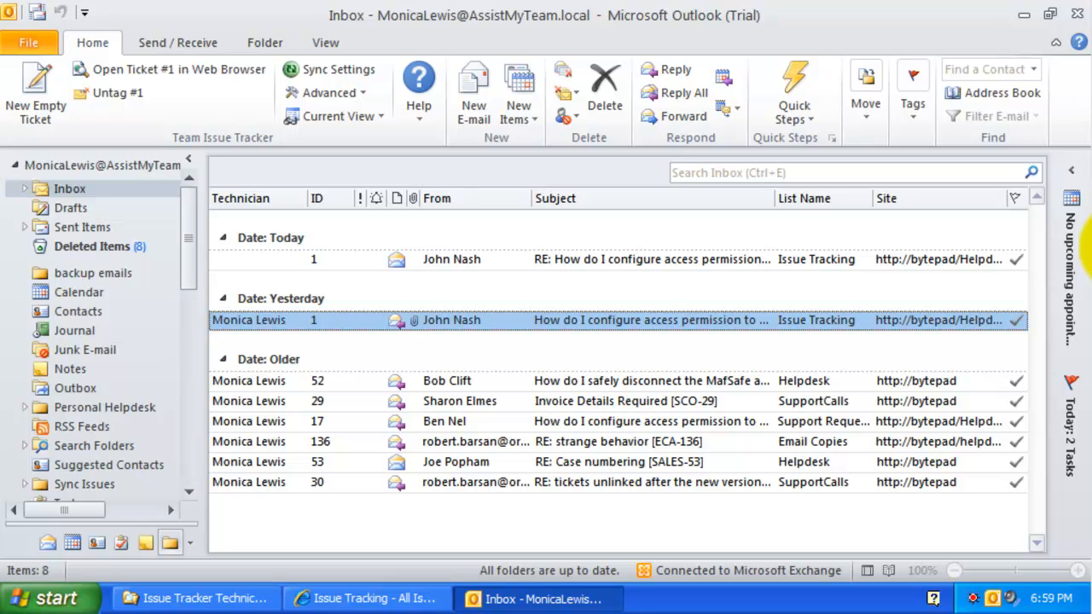
Step: Select today's DVD drive reply and narrow the From and Subject columns to give the List Name and Site columns more room
{"action": "left_click", "coordinate": [814, 258]}
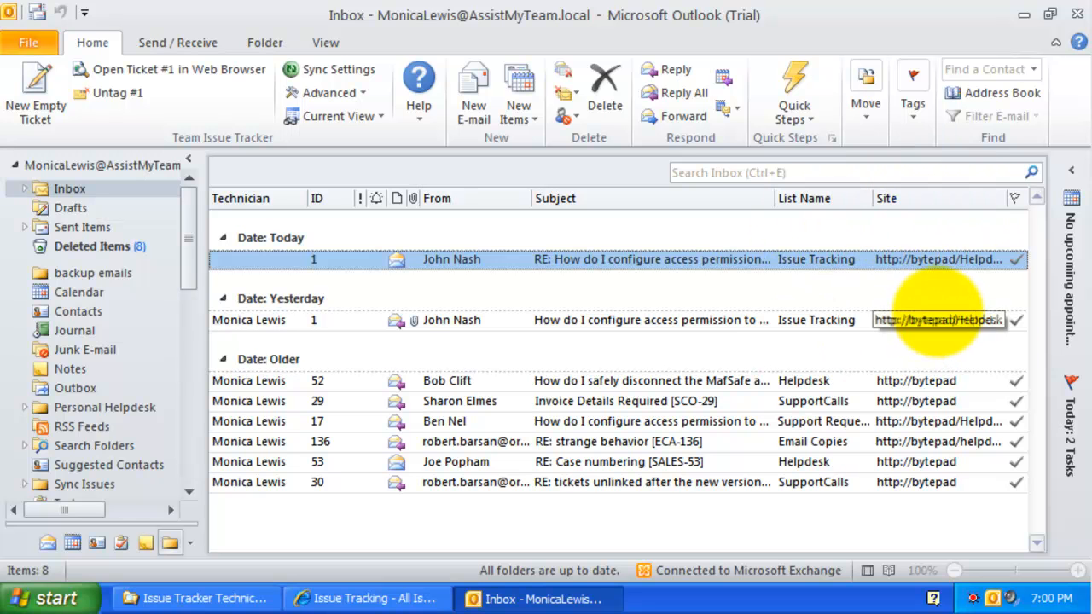
{"action": "left_click_drag", "start_coordinate": [530, 198], "coordinate": [495, 199]}
{"action": "left_click_drag", "start_coordinate": [755, 198], "coordinate": [694, 197]}
Step: Group the inbox mails by SharePoint Ticket List and collapse the folder pane
{"action": "left_click", "coordinate": [375, 116]}
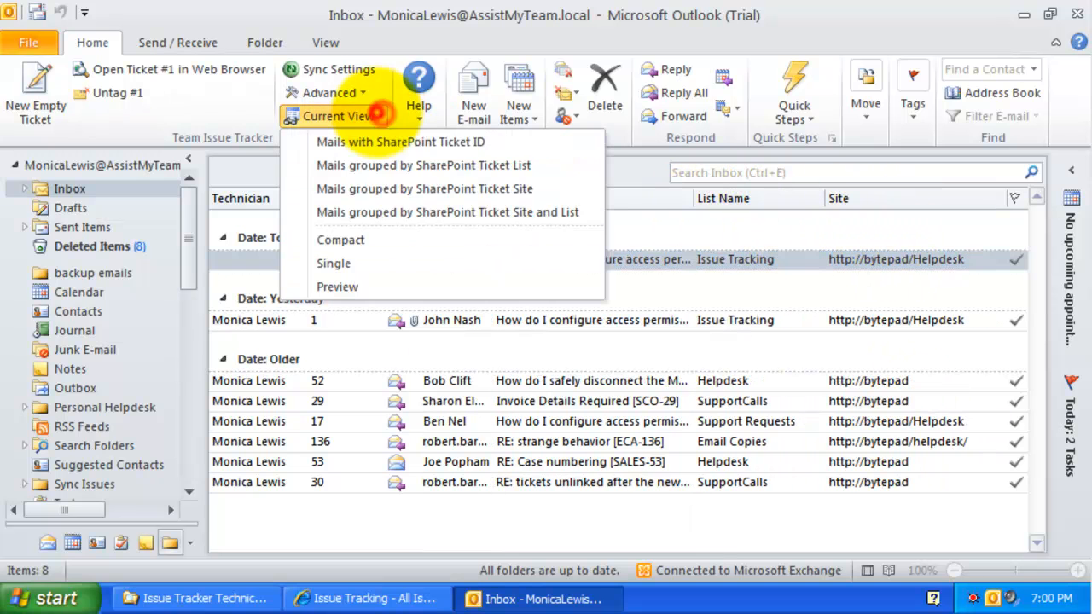
{"action": "left_click", "coordinate": [397, 167]}
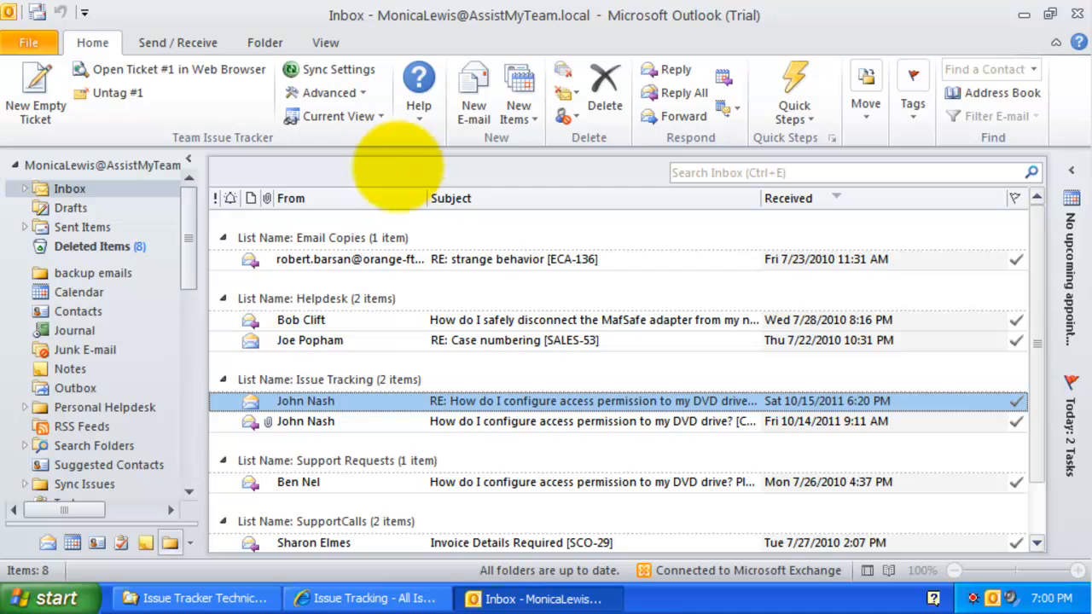
{"action": "left_click", "coordinate": [188, 160]}
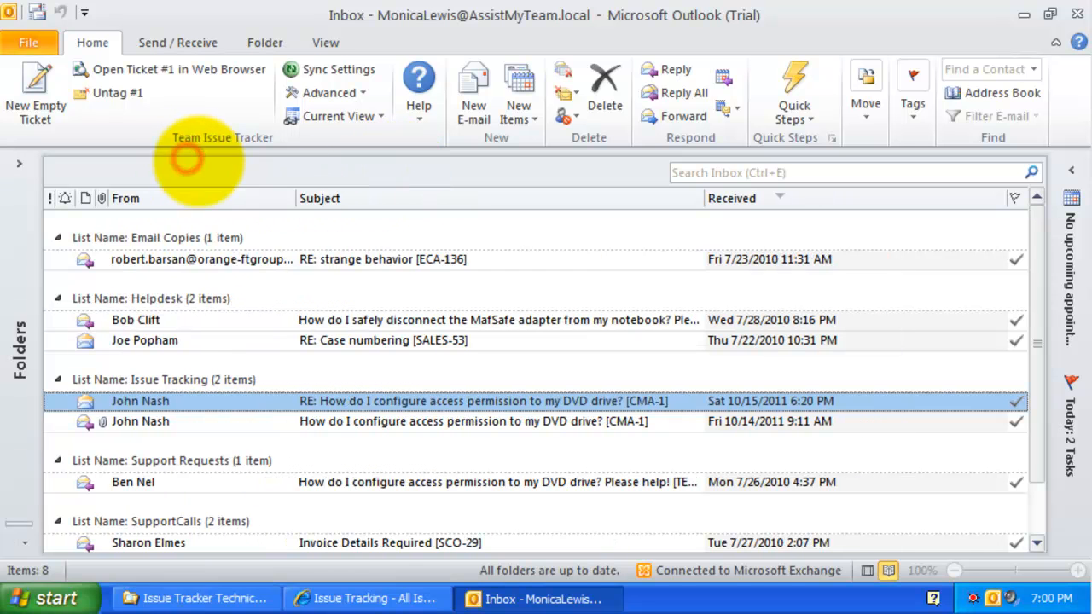
Step: Look through the ticket list groups, collapsing and re-expanding Email Copies and Helpdesk and checking the Support Requests and Issue Tracking mails
{"action": "left_click", "coordinate": [57, 238]}
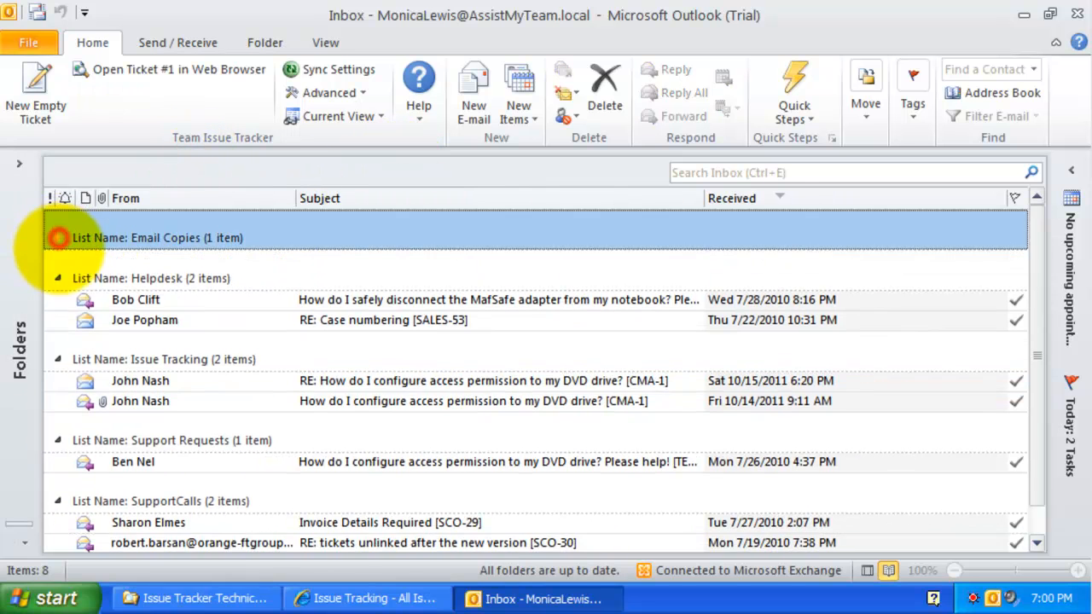
{"action": "left_click", "coordinate": [58, 238]}
{"action": "left_click", "coordinate": [57, 299]}
{"action": "left_click", "coordinate": [58, 298]}
{"action": "left_click", "coordinate": [57, 299]}
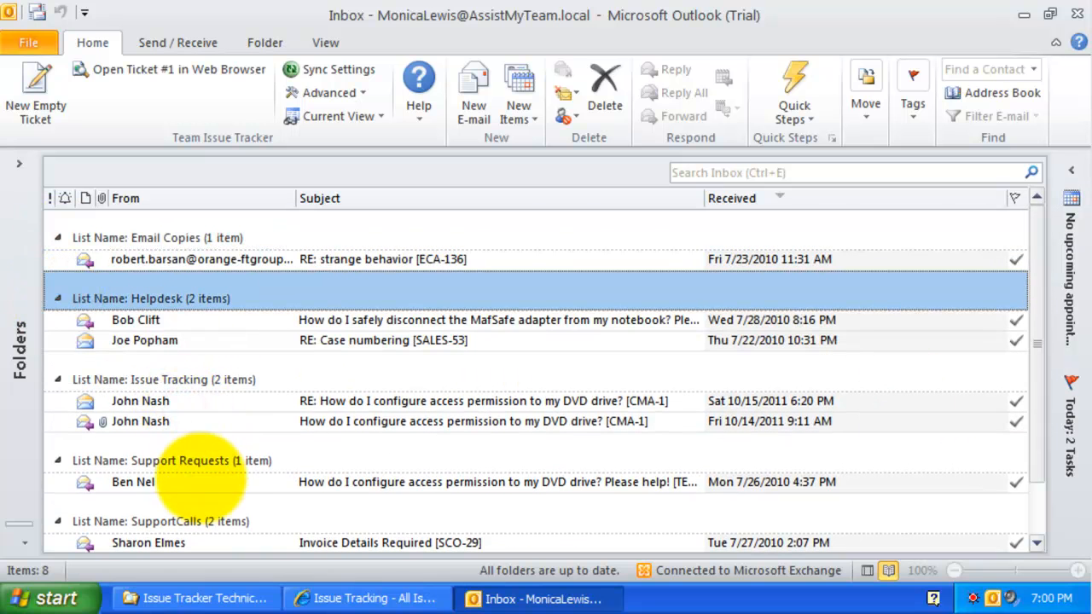
{"action": "left_click", "coordinate": [197, 479]}
{"action": "left_click", "coordinate": [207, 402]}
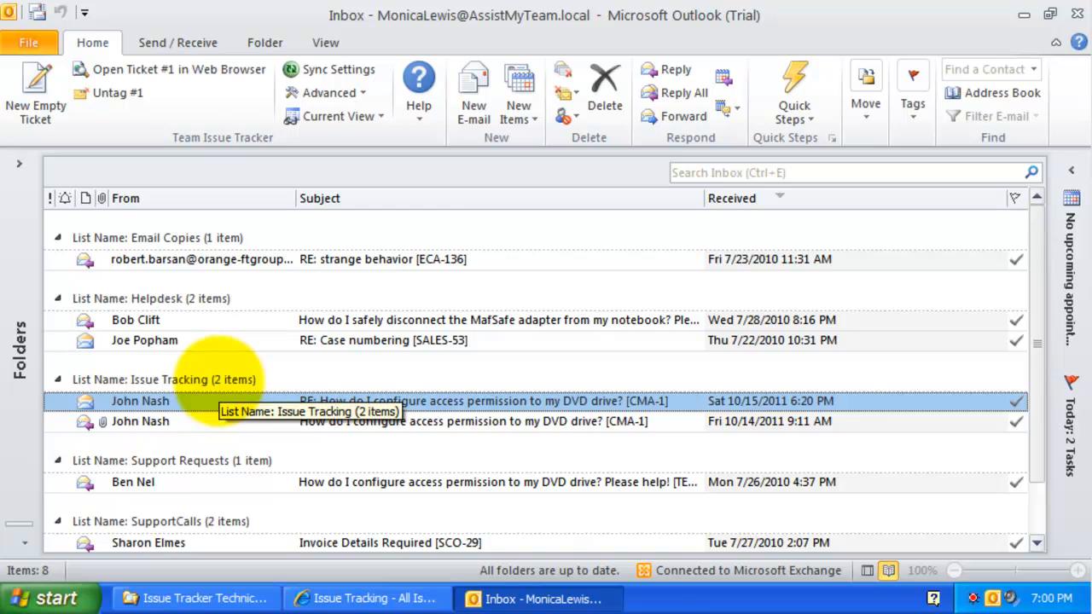
{"action": "scroll", "coordinate": [220, 375], "scroll_direction": "down", "scroll_amount": 1}
{"action": "scroll", "coordinate": [219, 381], "scroll_direction": "up", "scroll_amount": 1}
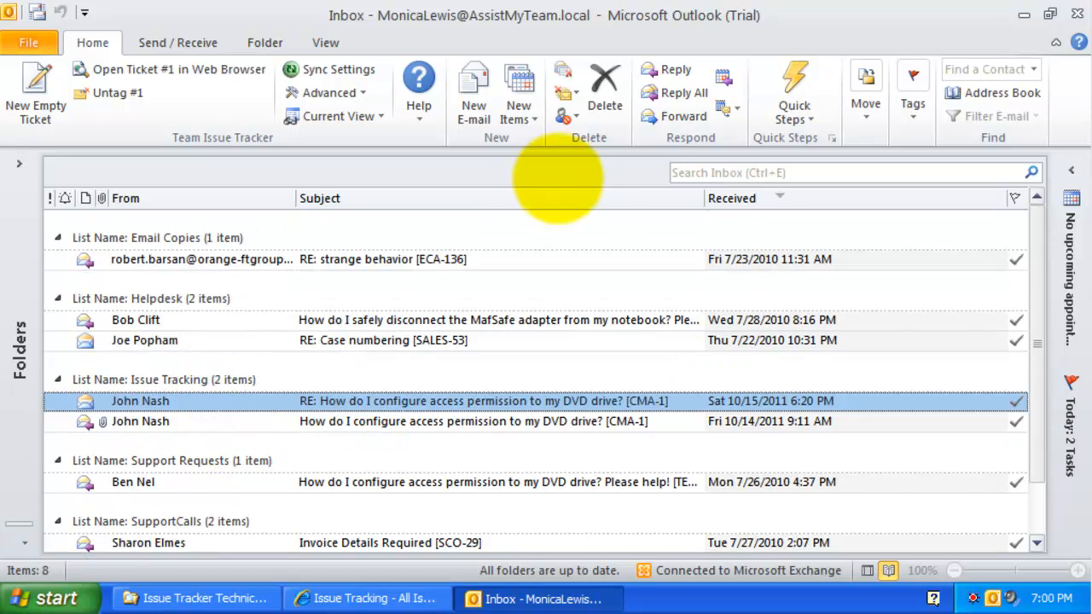
Step: Group the inbox mails by SharePoint Ticket Site and select the "Invoice Details Required" email
{"action": "left_click", "coordinate": [337, 116]}
{"action": "left_click", "coordinate": [410, 189]}
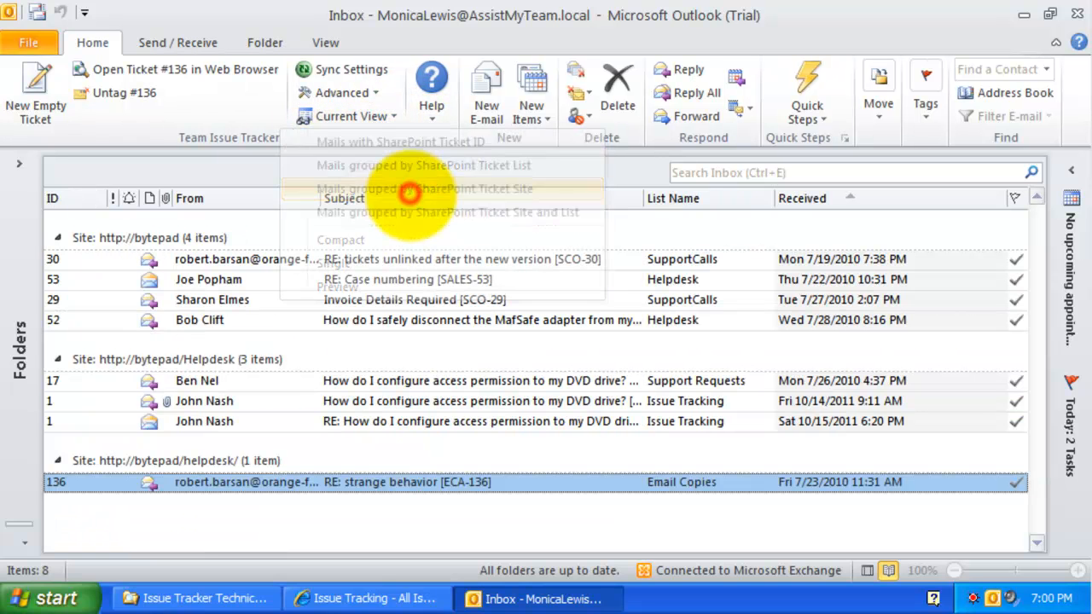
{"action": "left_click", "coordinate": [354, 300]}
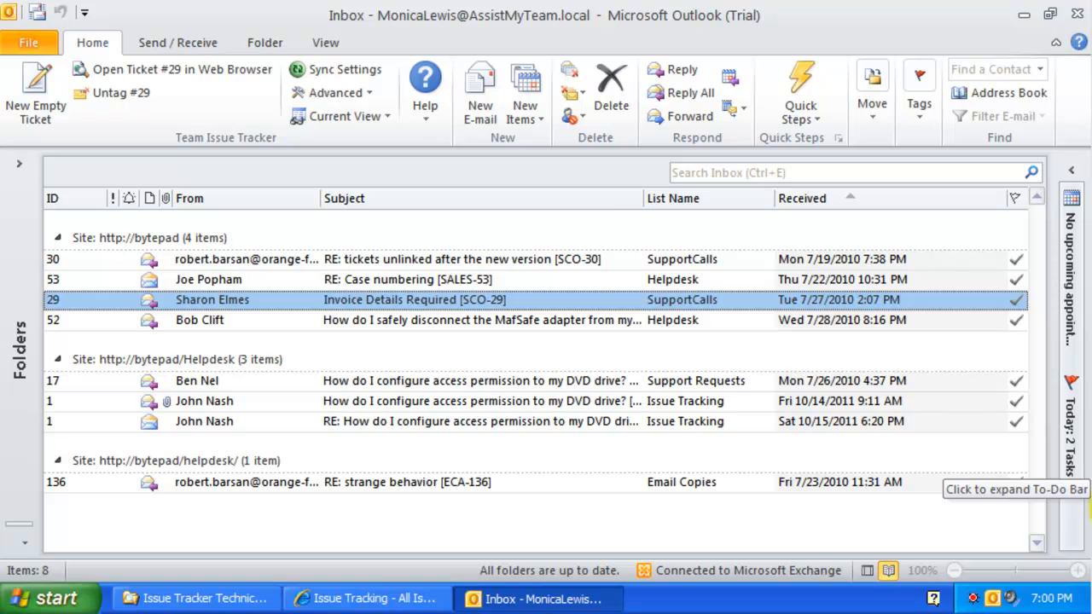
Step: Group the inbox mails by SharePoint Ticket Site and List, and look over the nested groups
{"action": "left_click", "coordinate": [380, 116]}
{"action": "left_click", "coordinate": [379, 116]}
{"action": "left_click", "coordinate": [377, 117]}
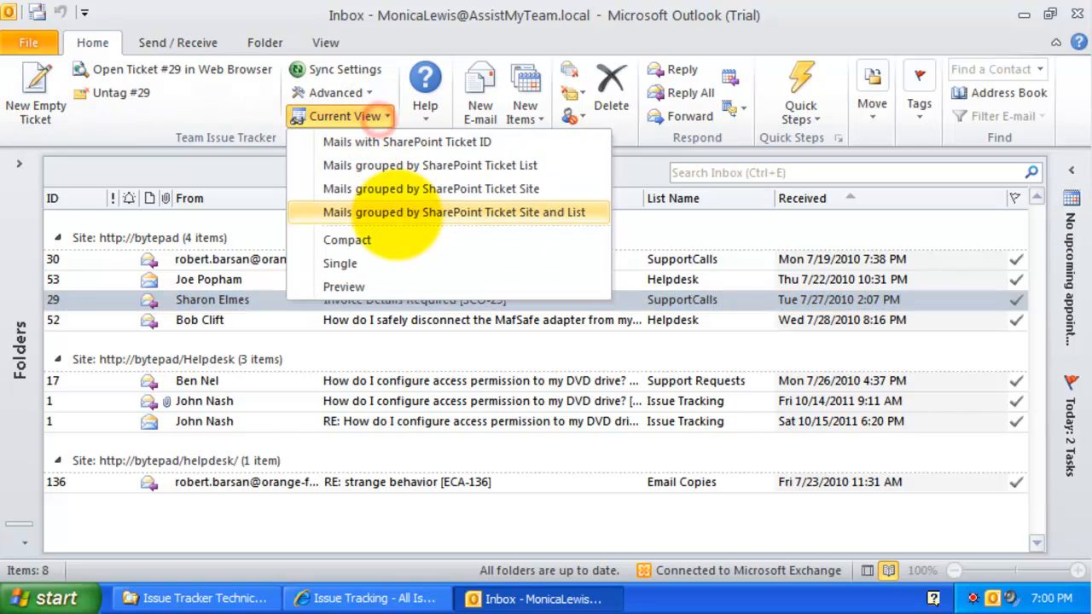
{"action": "left_click", "coordinate": [397, 212]}
{"action": "left_click", "coordinate": [241, 301]}
{"action": "scroll", "coordinate": [241, 302], "scroll_direction": "down", "scroll_amount": 3}
{"action": "scroll", "coordinate": [195, 244], "scroll_direction": "up", "scroll_amount": 3}
Step: Collapse the Helpdesk, SupportCalls, Issue Tracking and Support Requests groups, then re-expand Helpdesk and SupportCalls and select the "Invoice Details Required" email
{"action": "left_click", "coordinate": [62, 278]}
{"action": "left_click", "coordinate": [72, 278]}
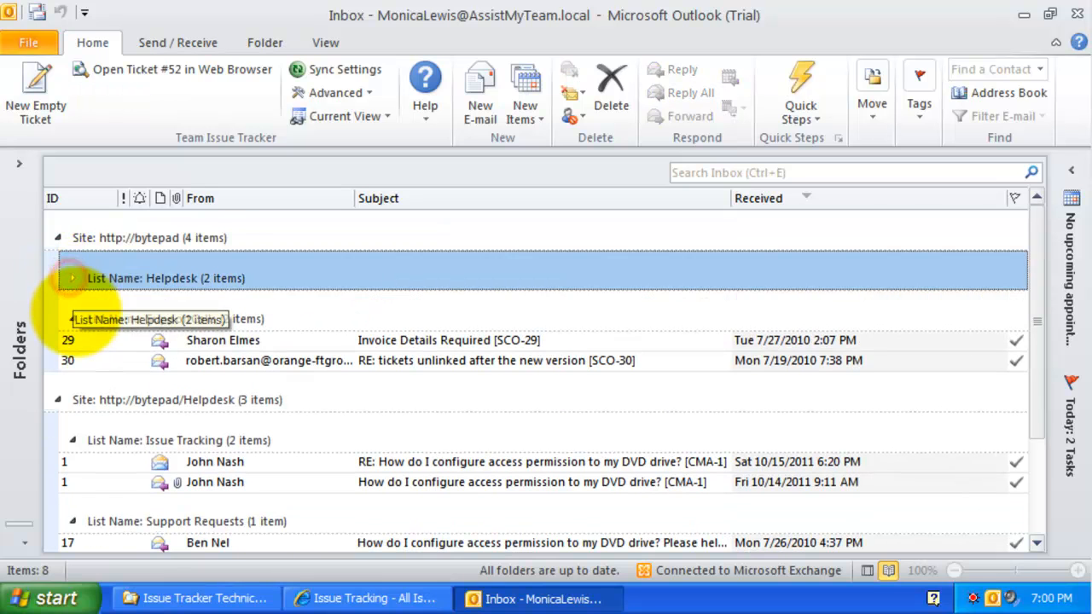
{"action": "left_click", "coordinate": [71, 318]}
{"action": "left_click", "coordinate": [72, 400]}
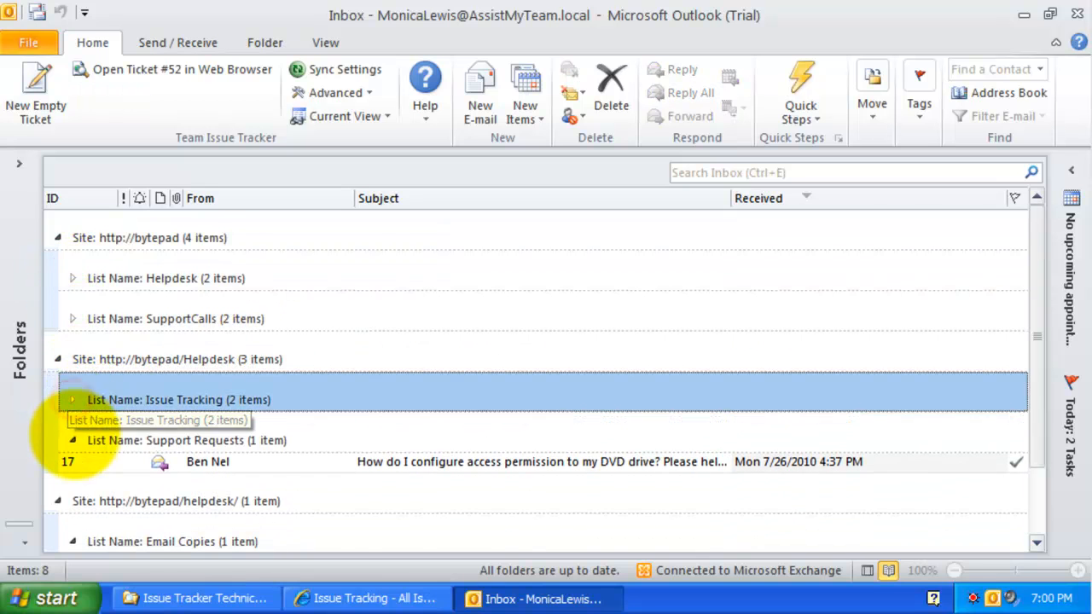
{"action": "left_click", "coordinate": [71, 440]}
{"action": "left_click", "coordinate": [68, 278]}
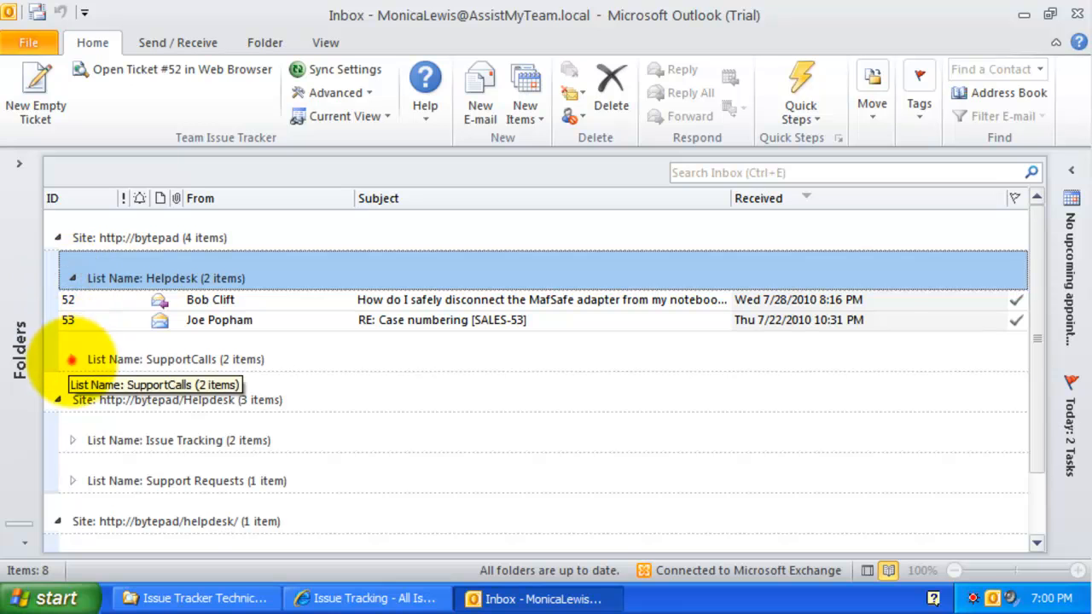
{"action": "left_click", "coordinate": [72, 359]}
{"action": "left_click", "coordinate": [281, 381]}
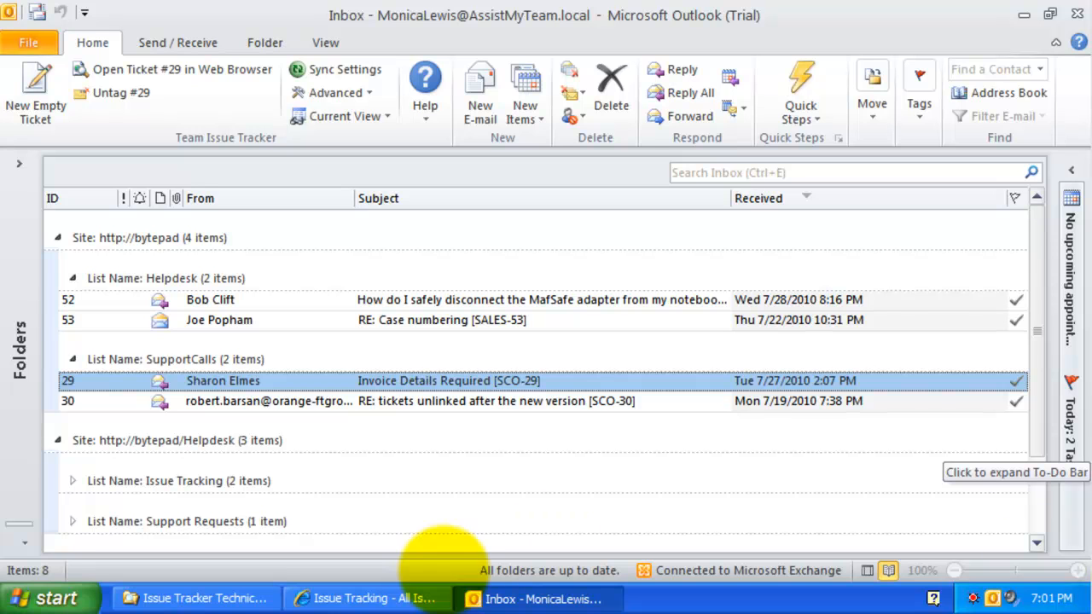
Step: Switch to Internet Explorer, exit the "Test email for auto ticket" issue, and open issue 1 about DVD drive access permission
{"action": "left_click", "coordinate": [399, 597]}
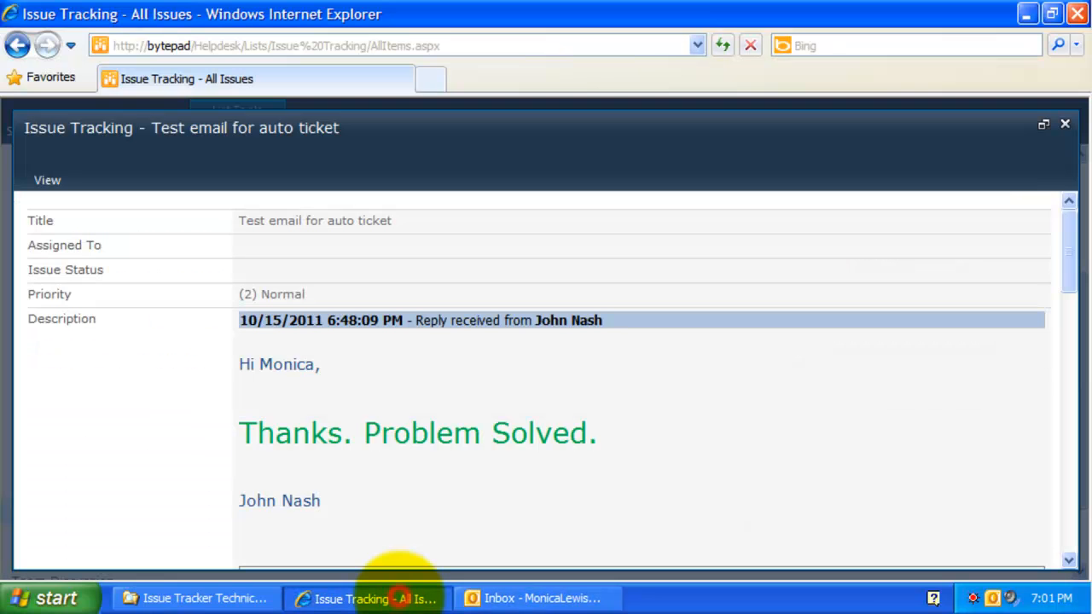
{"action": "left_click", "coordinate": [449, 431]}
{"action": "scroll", "coordinate": [453, 433], "scroll_direction": "down", "scroll_amount": 4}
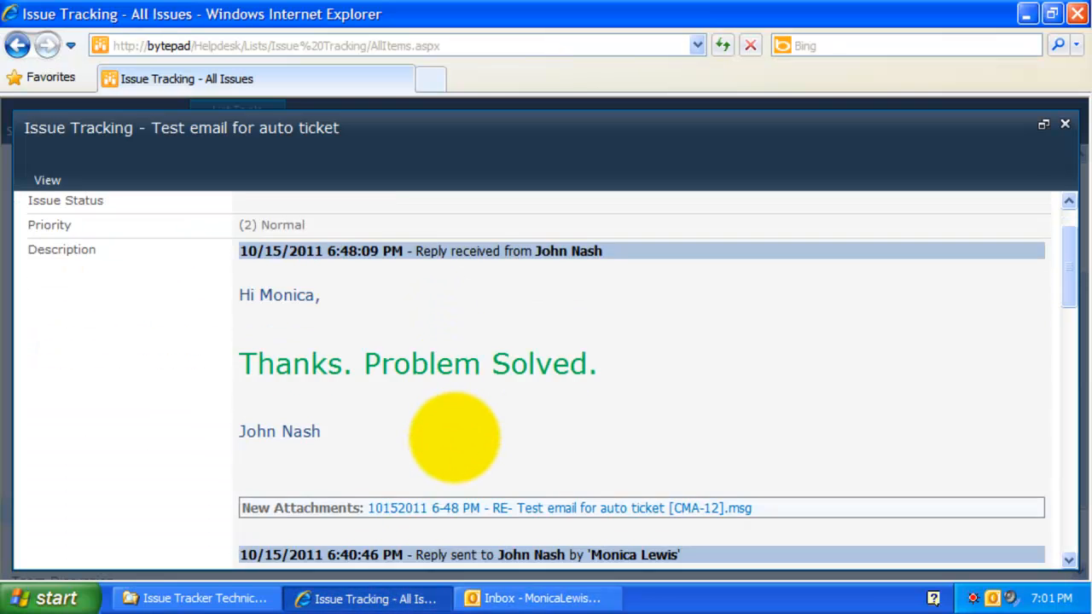
{"action": "left_click", "coordinate": [1064, 123]}
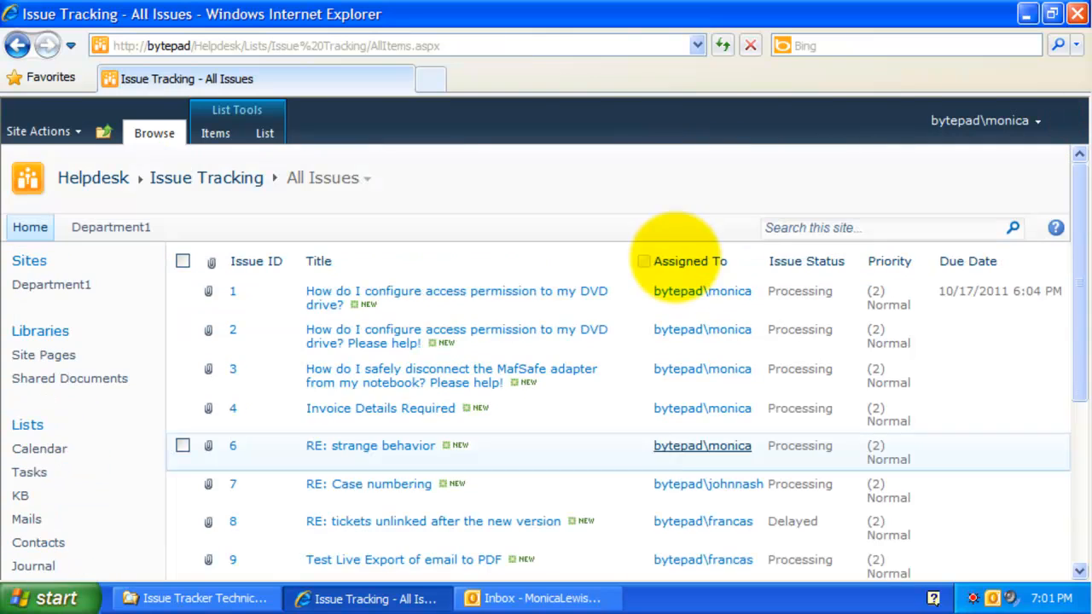
{"action": "left_click", "coordinate": [527, 288]}
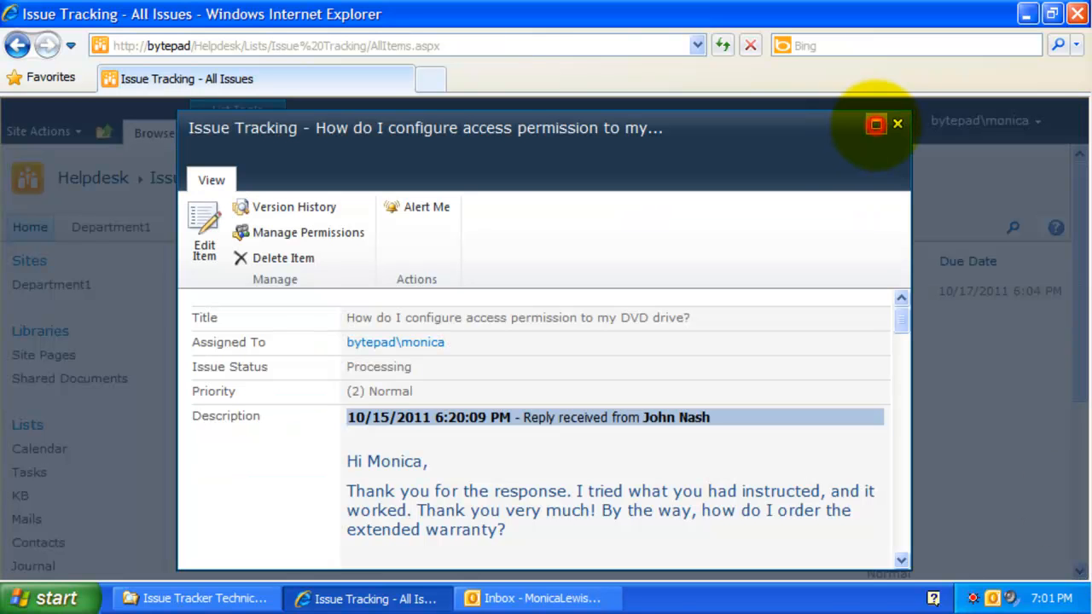
Step: Maximize the DVD drive access permission issue, collapse its ribbon, and read through the replies and figures in the Description
{"action": "left_click", "coordinate": [876, 125]}
{"action": "scroll", "coordinate": [732, 495], "scroll_direction": "down", "scroll_amount": 3}
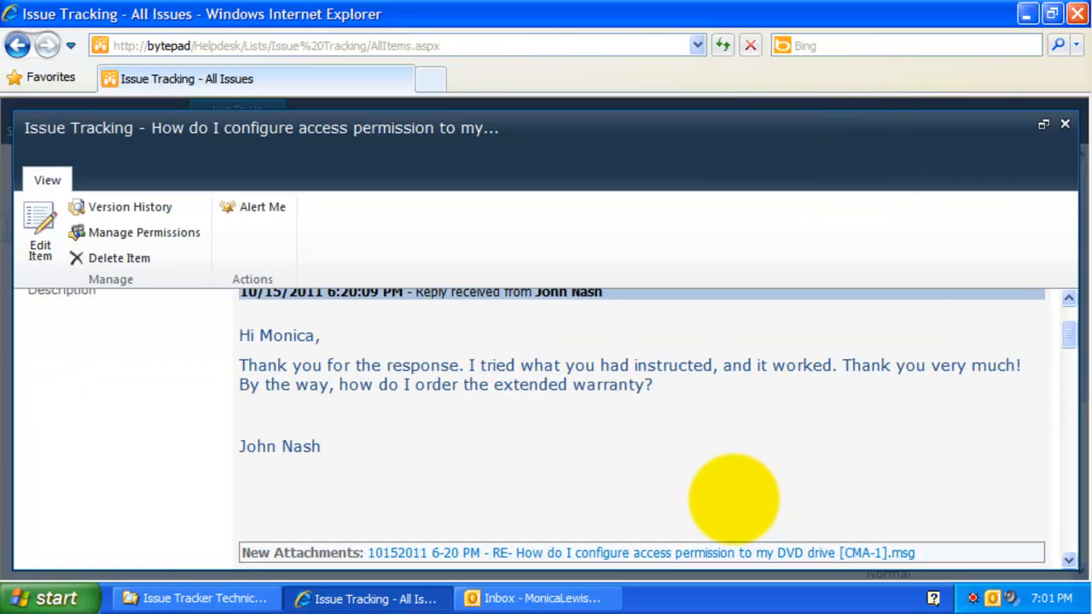
{"action": "scroll", "coordinate": [732, 495], "scroll_direction": "down", "scroll_amount": 10}
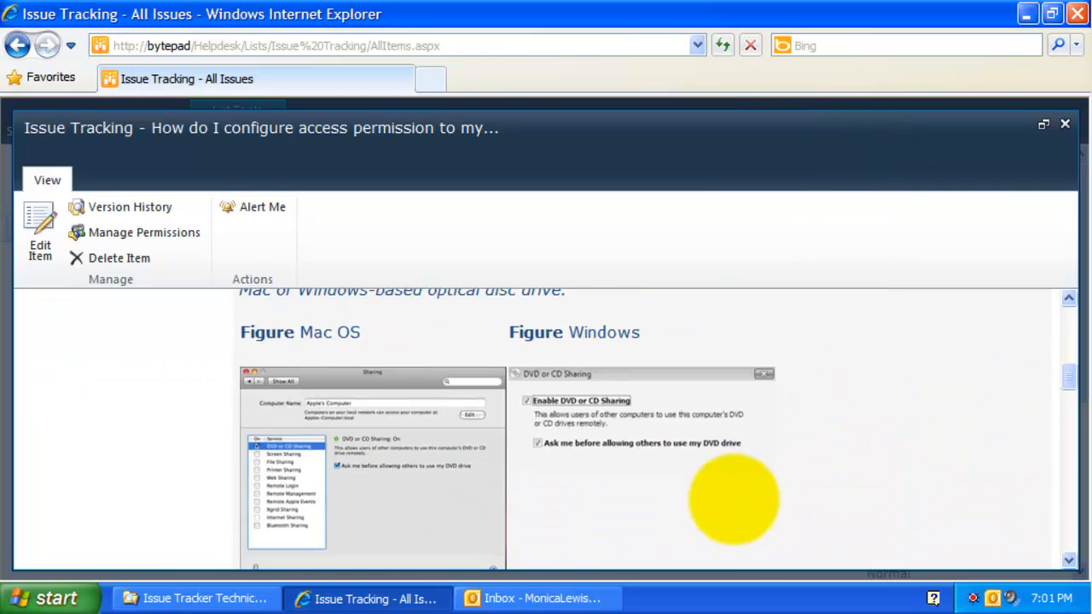
{"action": "left_click", "coordinate": [45, 179]}
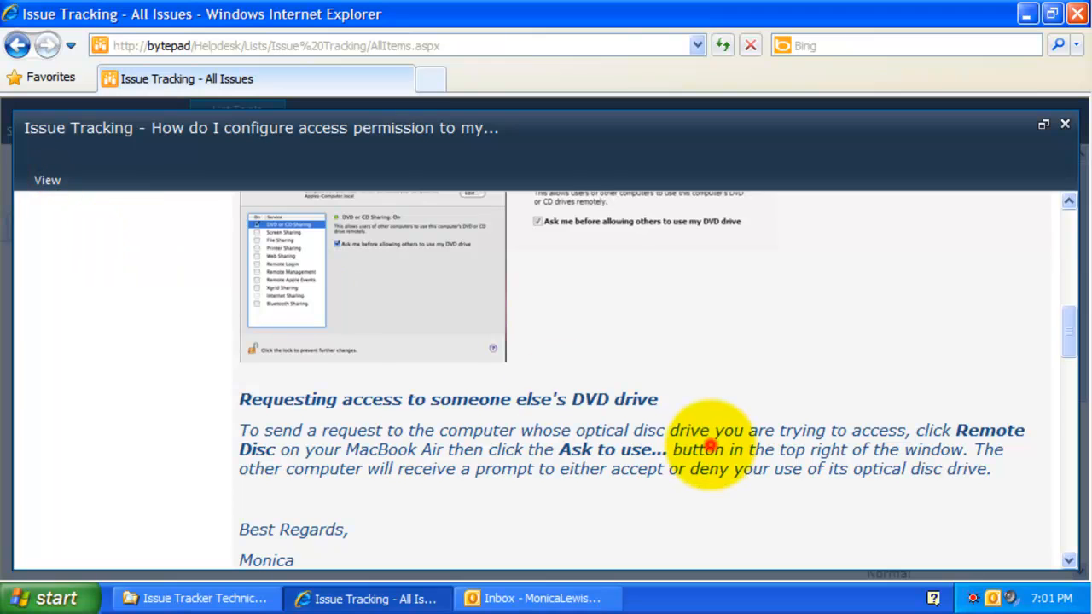
{"action": "scroll", "coordinate": [709, 445], "scroll_direction": "down", "scroll_amount": 1}
Step: Switch to Outlook and select the "RE: Case numbering [SALES-53]" email in the Helpdesk list group
{"action": "left_click", "coordinate": [501, 598]}
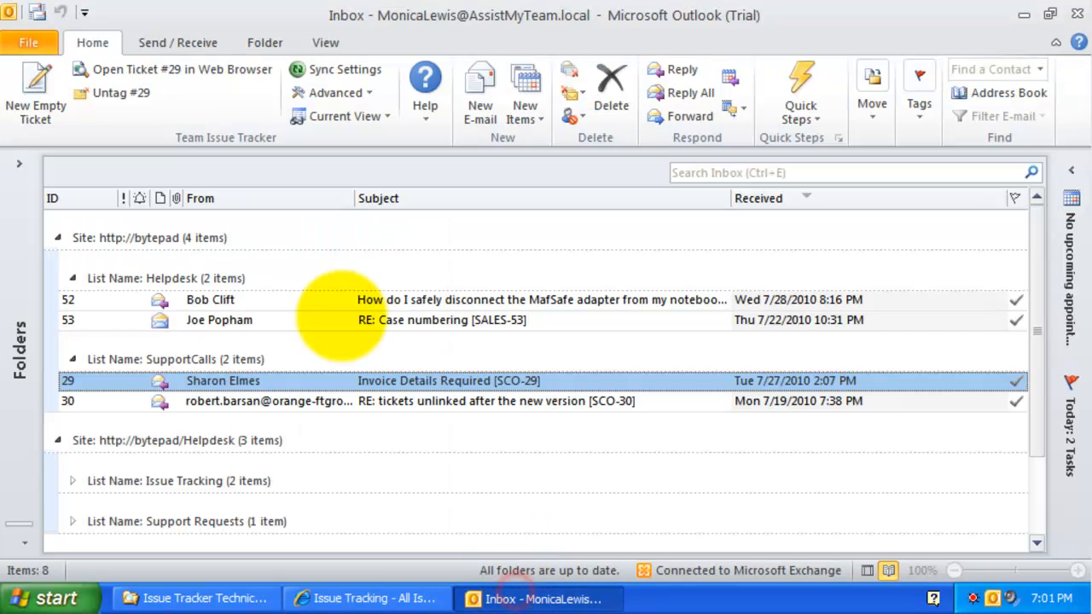
{"action": "left_click", "coordinate": [343, 305]}
{"action": "left_click", "coordinate": [347, 318]}
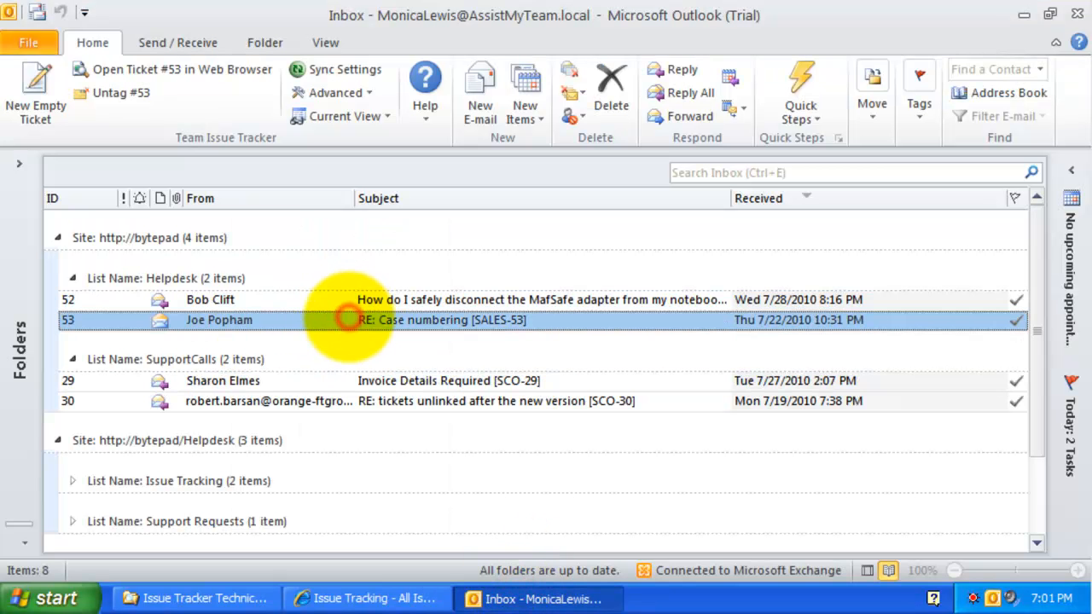
Step: Return to the issue in Internet Explorer and review the rest of its description, its category and custom fields, and its attachments
{"action": "left_click", "coordinate": [373, 597]}
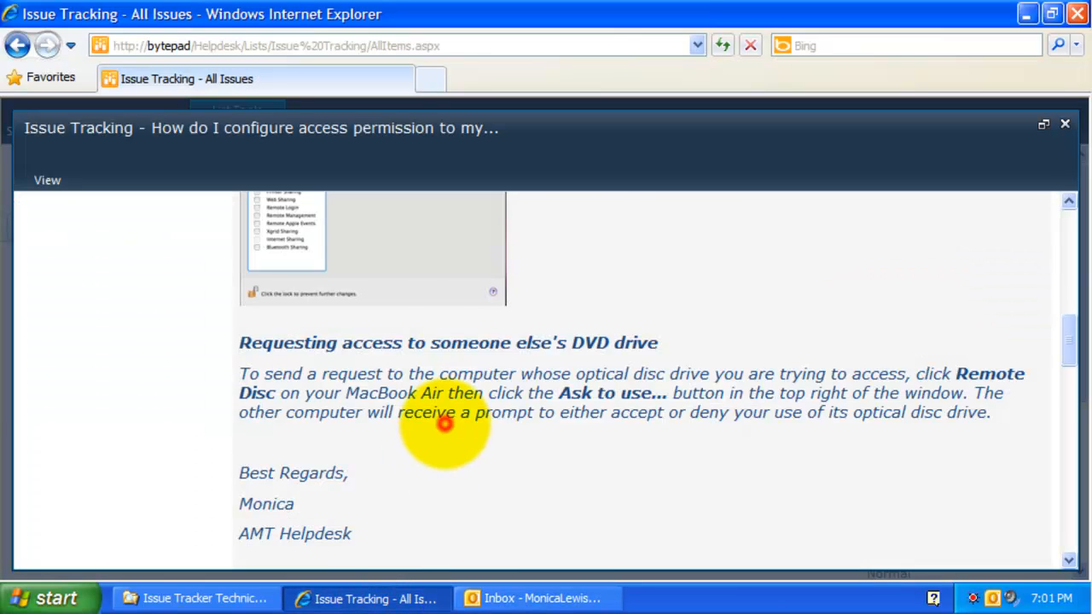
{"action": "left_click", "coordinate": [444, 424]}
{"action": "scroll", "coordinate": [444, 424], "scroll_direction": "down", "scroll_amount": 10}
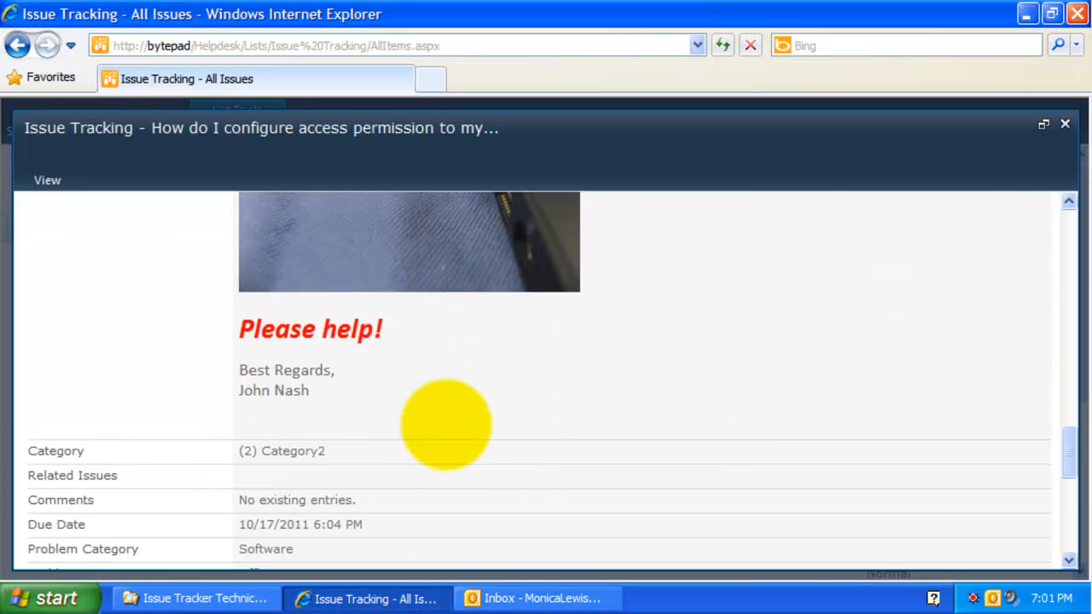
{"action": "scroll", "coordinate": [444, 424], "scroll_direction": "down", "scroll_amount": 3}
{"action": "left_click", "coordinate": [567, 304]}
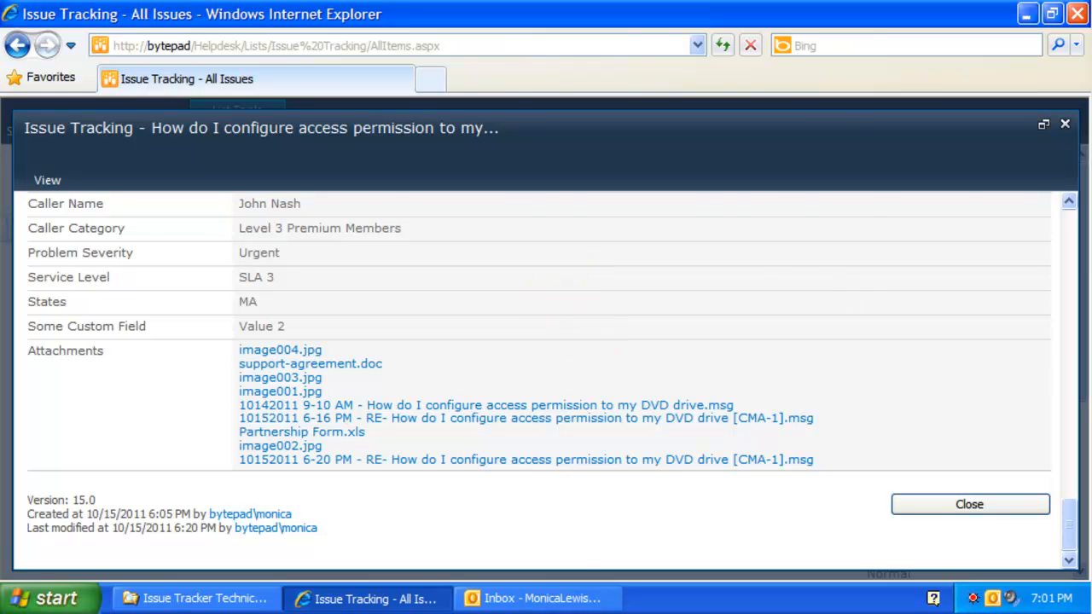
Step: Switch back to Outlook and open the Issue Tracker (Team Edition) help manual
{"action": "left_click", "coordinate": [535, 598]}
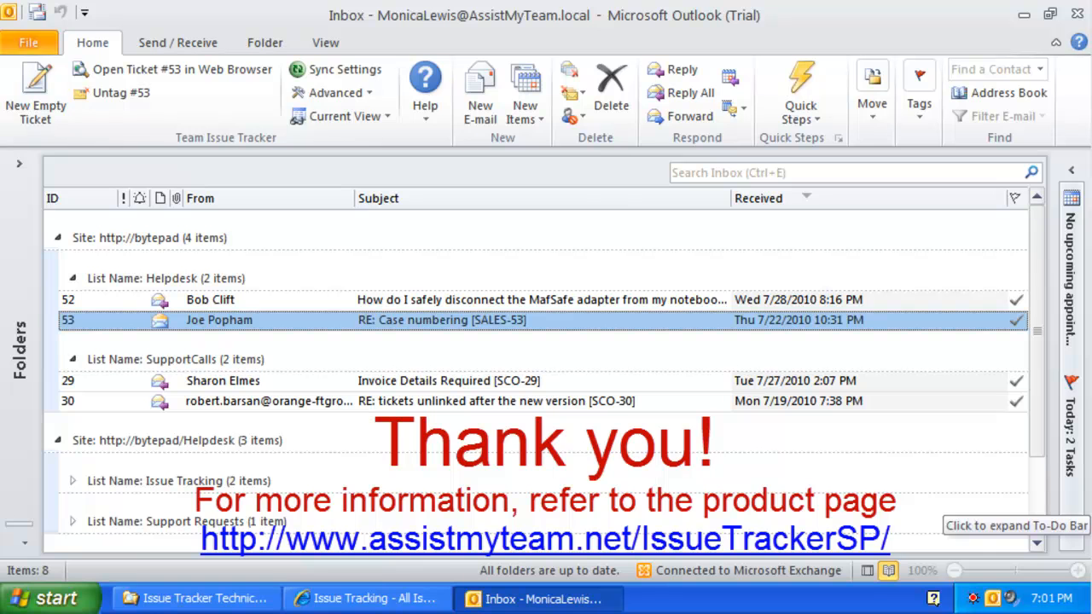
{"action": "left_click", "coordinate": [425, 98]}
{"action": "left_click", "coordinate": [449, 141]}
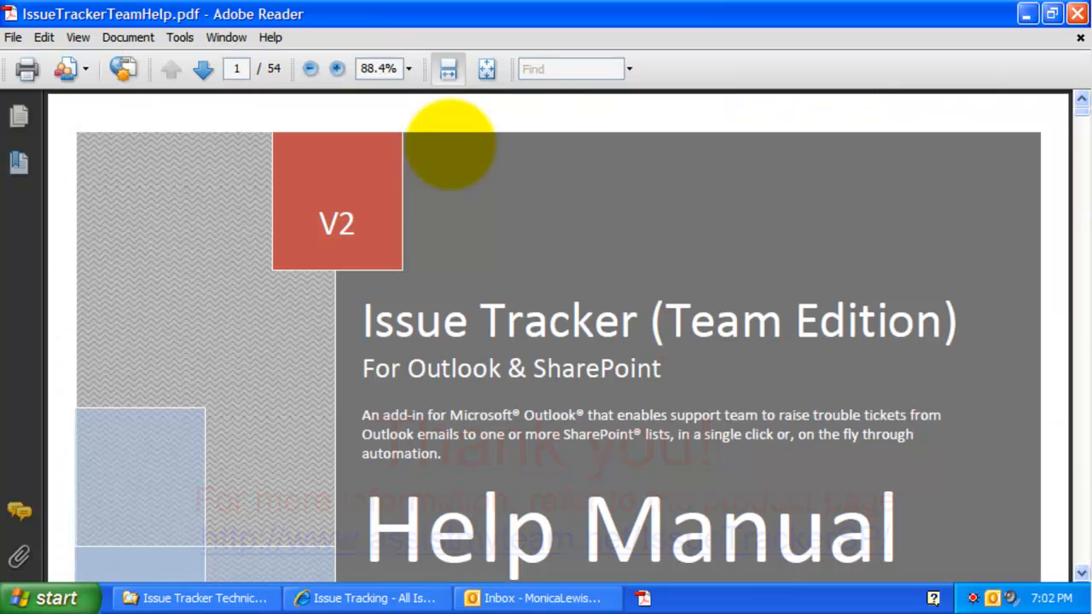
{"action": "left_click", "coordinate": [465, 213]}
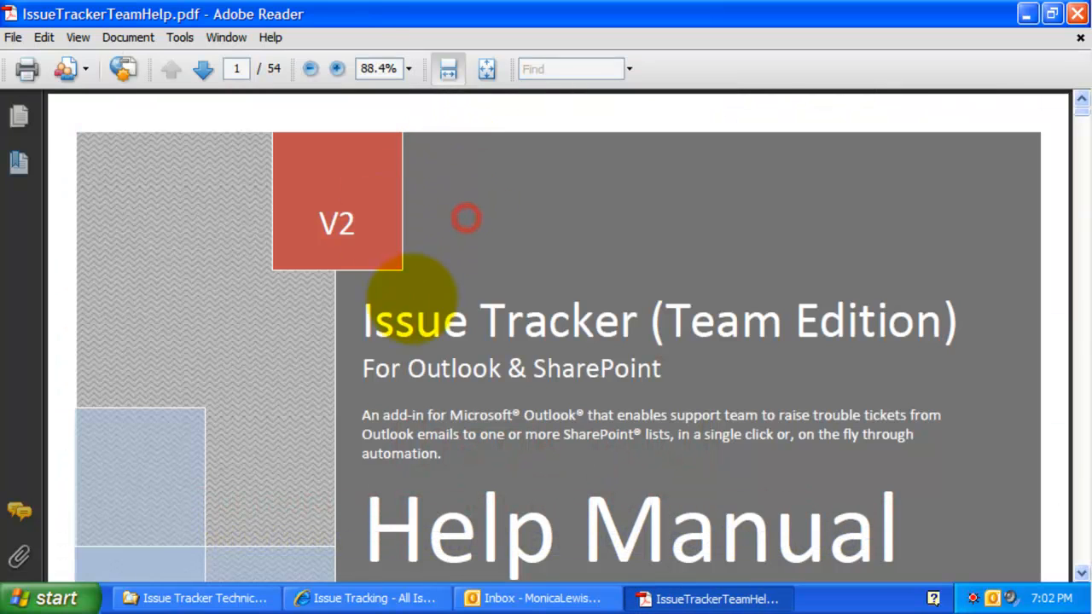
Step: Reduce the help manual's zoom to 50% and look through its table of contents and following pages
{"action": "left_click", "coordinate": [309, 70]}
{"action": "left_click", "coordinate": [309, 69]}
{"action": "left_click", "coordinate": [309, 69]}
{"action": "scroll", "coordinate": [802, 528], "scroll_direction": "down", "scroll_amount": 10}
{"action": "scroll", "coordinate": [801, 529], "scroll_direction": "down", "scroll_amount": 3}
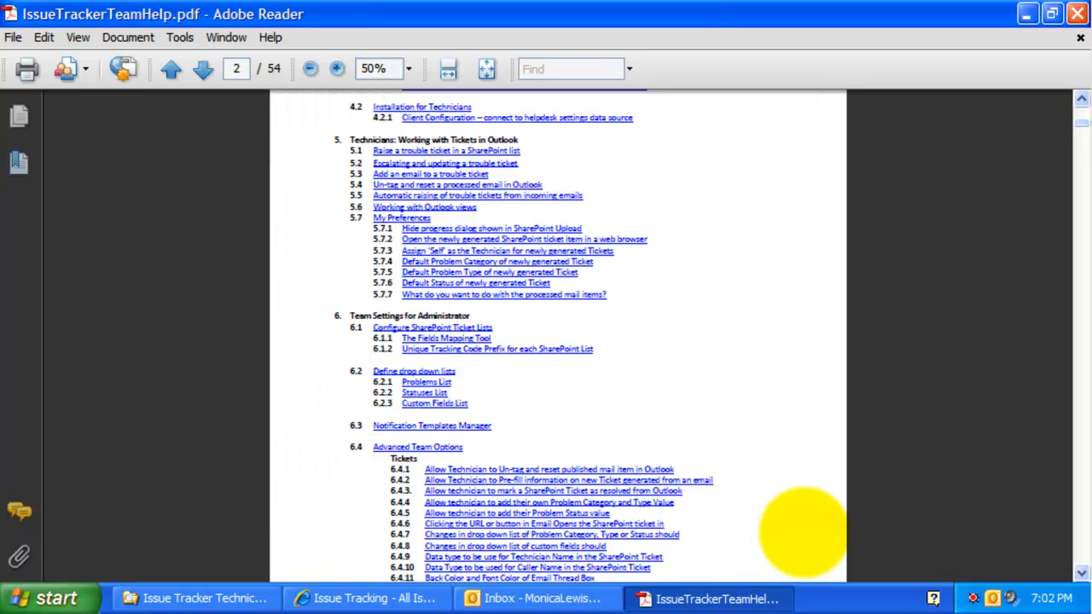
{"action": "scroll", "coordinate": [801, 531], "scroll_direction": "up", "scroll_amount": 2}
{"action": "scroll", "coordinate": [801, 530], "scroll_direction": "down", "scroll_amount": 15}
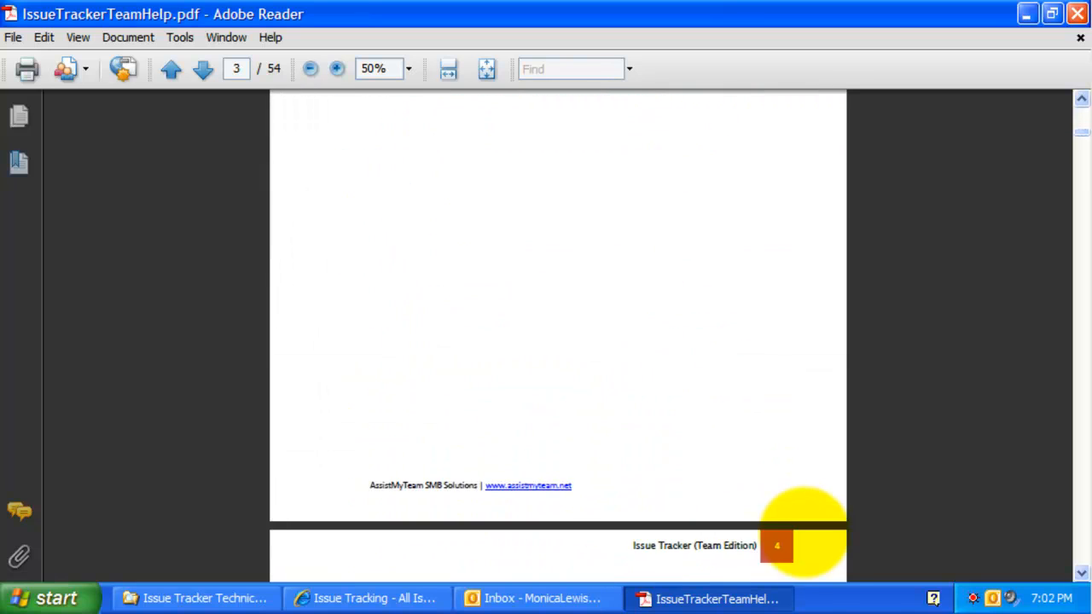